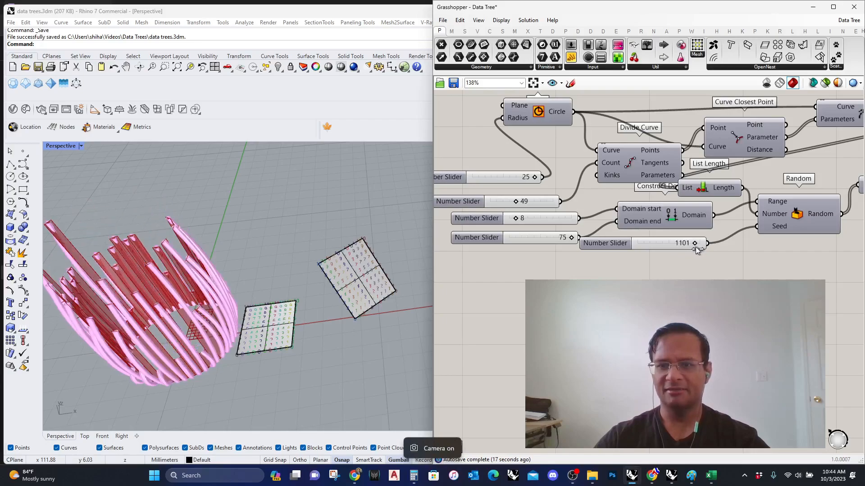
Change the Random component's seed slider to 650 and then 754, and inspect the ring of curved strips from several angles
{"action": "scroll", "coordinate": [327, 327], "scroll_direction": "down", "scroll_amount": 2}
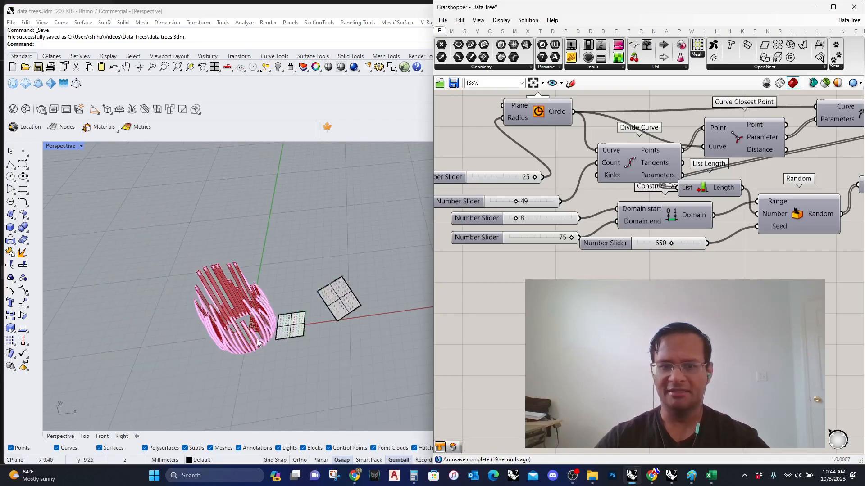
{"action": "scroll", "coordinate": [257, 342], "scroll_direction": "up", "scroll_amount": 2}
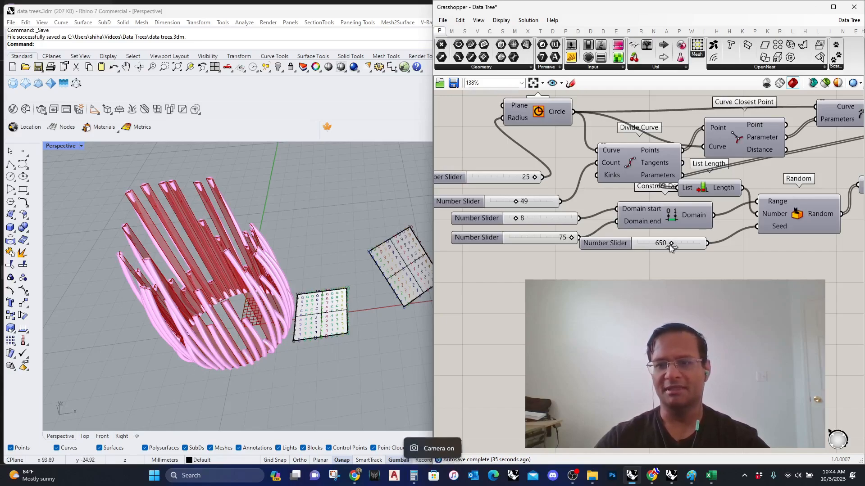
{"action": "left_click_drag", "start_coordinate": [673, 244], "coordinate": [676, 244]}
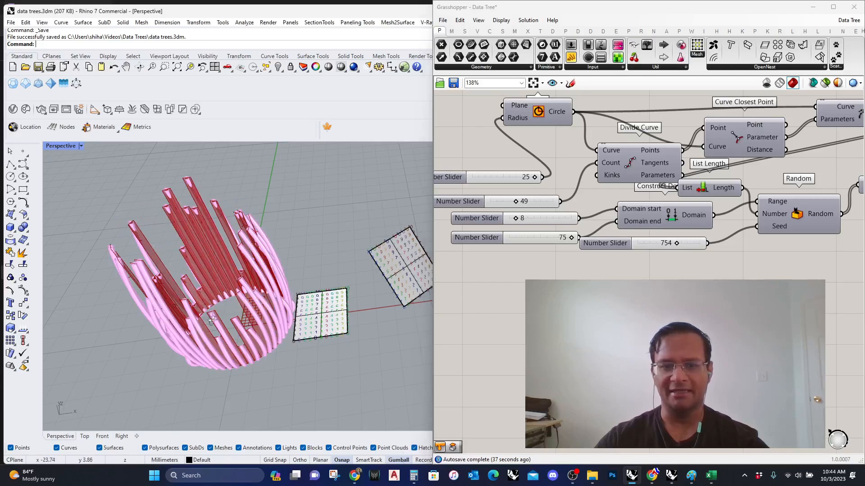
{"action": "right_click_drag", "start_coordinate": [279, 288], "coordinate": [243, 303]}
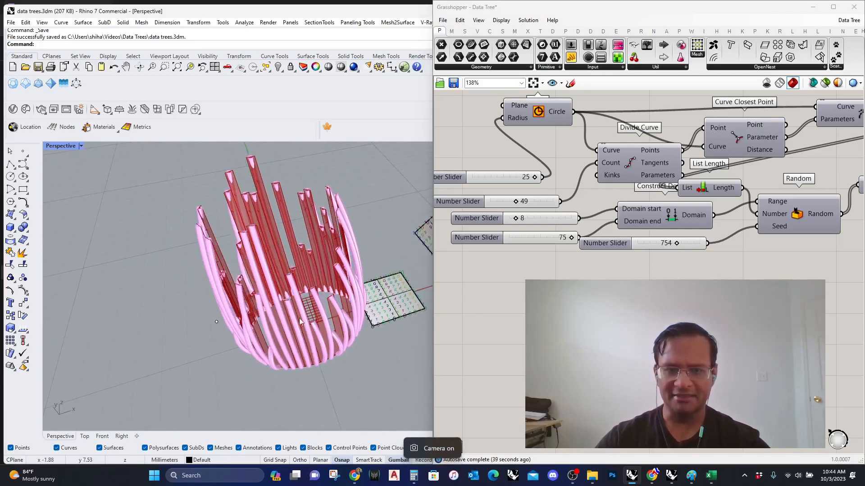
{"action": "right_click_drag", "start_coordinate": [300, 282], "coordinate": [267, 306]}
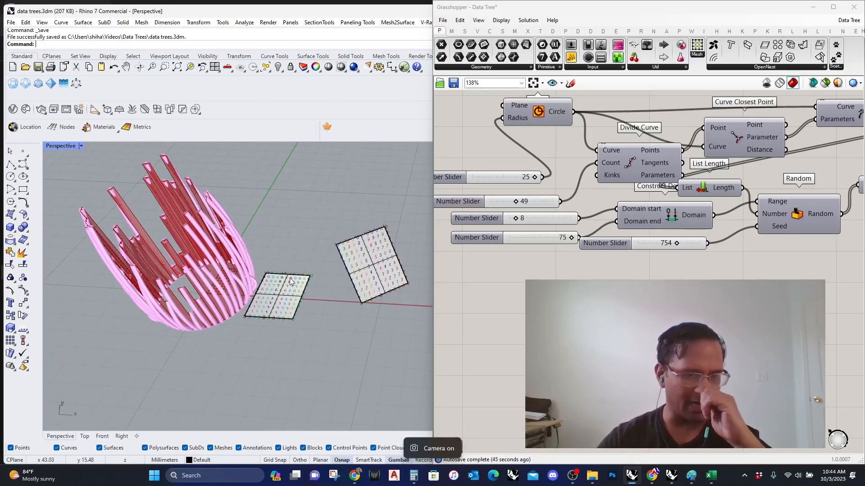
{"action": "right_click_drag", "start_coordinate": [326, 298], "coordinate": [335, 282]}
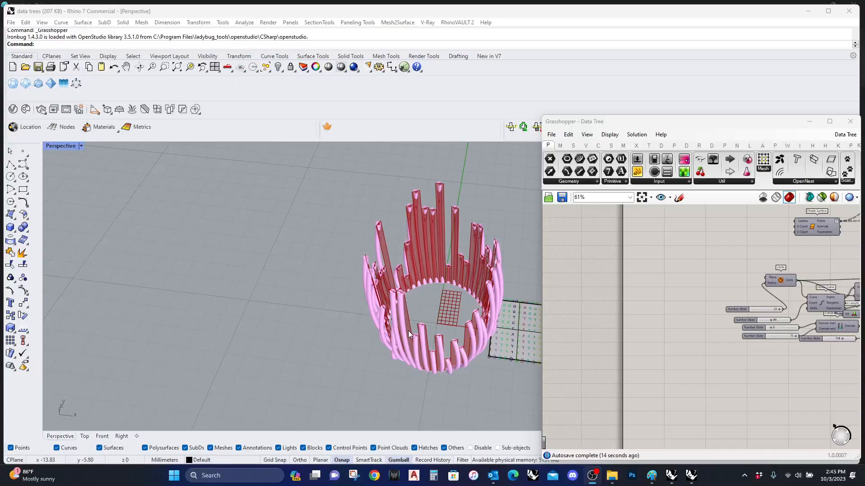
{"action": "right_click_drag", "start_coordinate": [390, 281], "coordinate": [411, 236]}
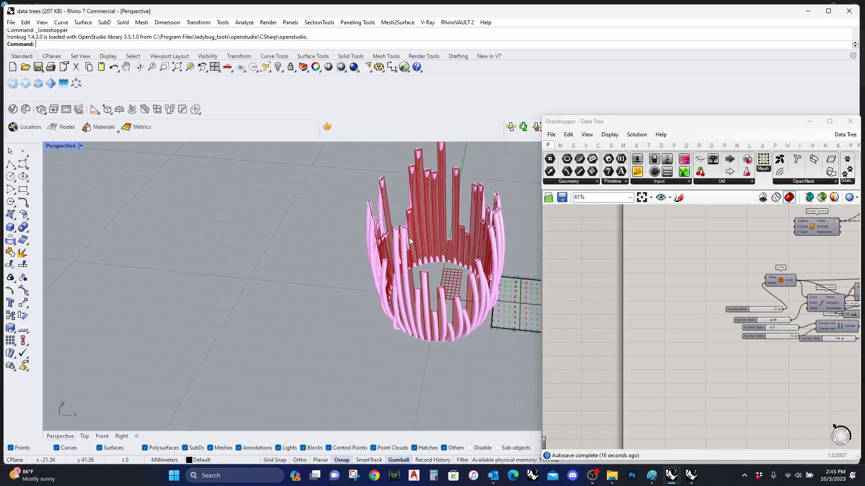
{"action": "right_click_drag", "start_coordinate": [323, 228], "coordinate": [305, 241]}
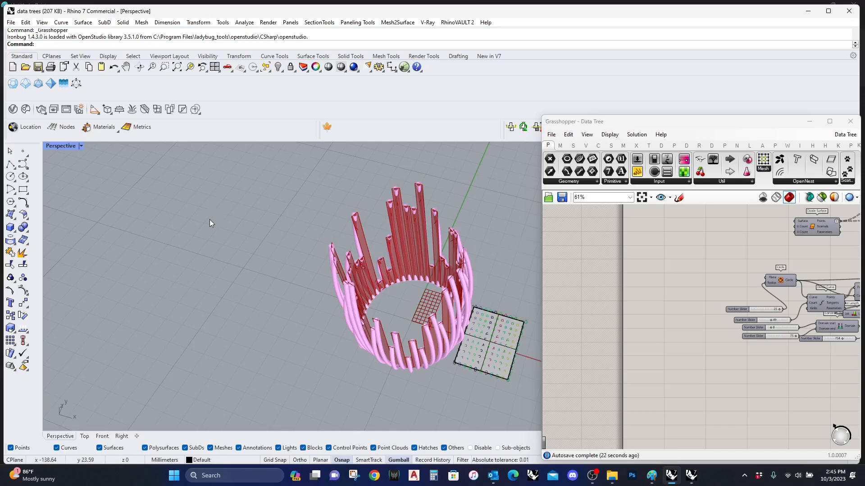
Start a new Rhino model from the Large Objects - Millimeters template and a new empty Grasshopper definition
{"action": "key", "text": "ctrl+n"}
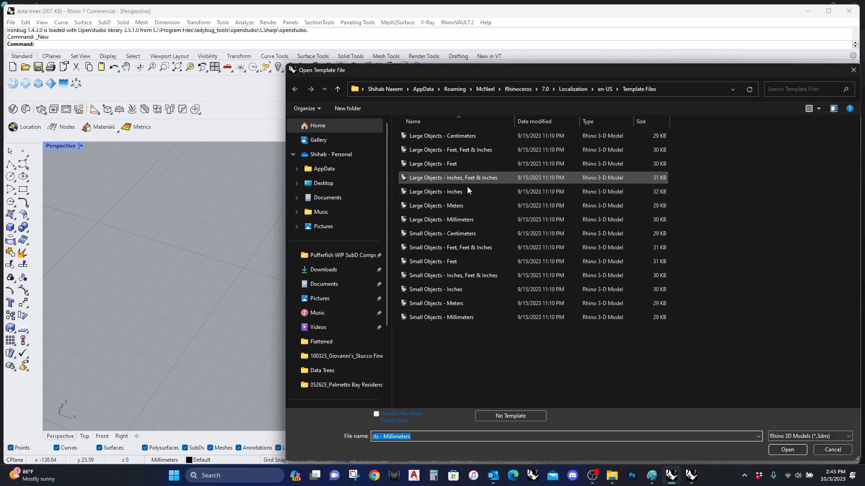
{"action": "left_click", "coordinate": [452, 220]}
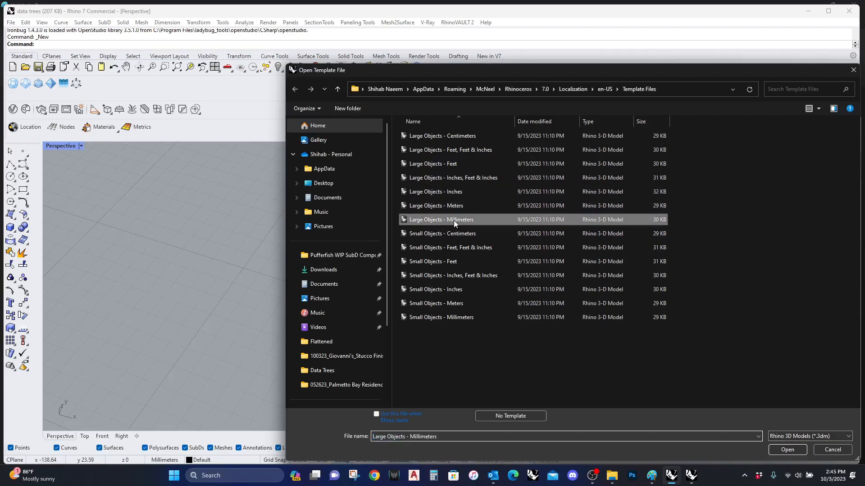
{"action": "left_click", "coordinate": [799, 450]}
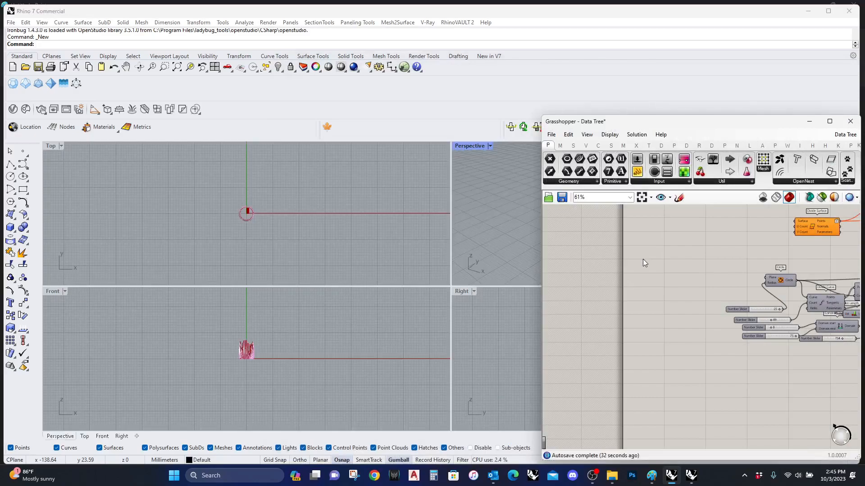
{"action": "key", "text": "ctrl+n"}
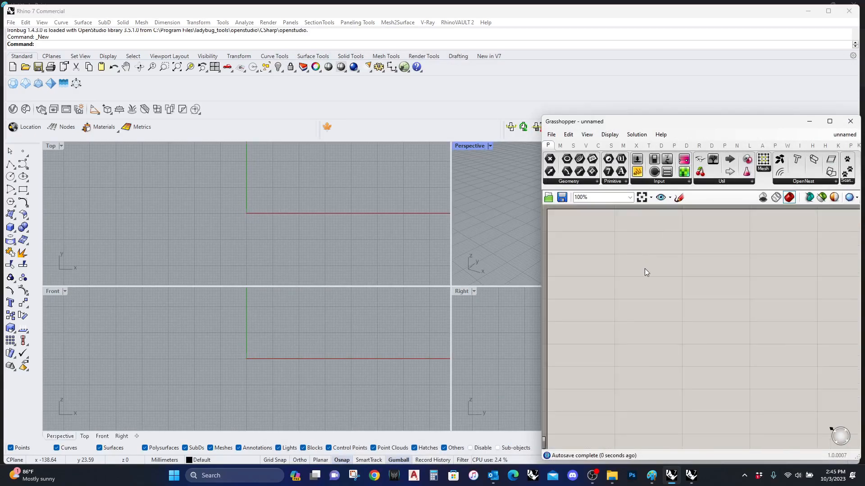
Place an Exceptions component on the canvas and maximise the Perspective viewport
{"action": "left_click_drag", "start_coordinate": [701, 162], "coordinate": [679, 257]}
{"action": "left_click_drag", "start_coordinate": [663, 125], "coordinate": [651, 104]}
{"action": "double_click", "coordinate": [466, 144]}
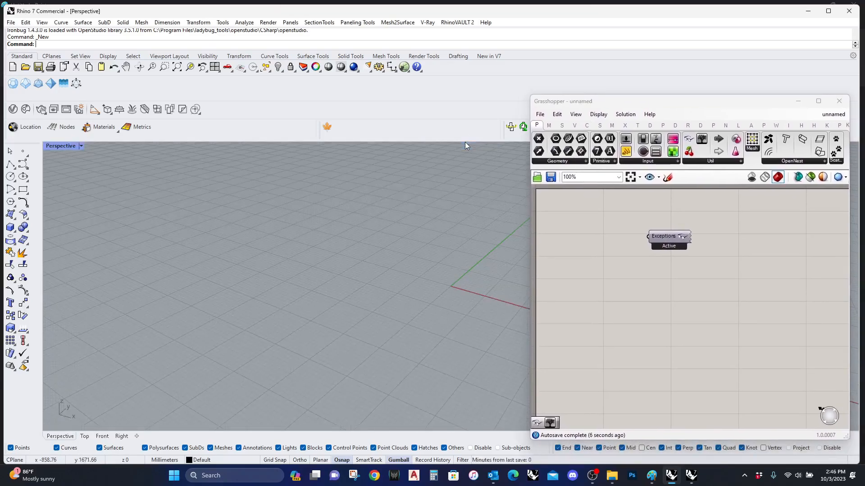
{"action": "right_click_drag", "start_coordinate": [175, 242], "coordinate": [169, 271]}
{"action": "scroll", "coordinate": [283, 259], "scroll_direction": "up", "scroll_amount": 3}
{"action": "right_click_drag", "start_coordinate": [283, 259], "coordinate": [726, 220]}
Add a Rectangular grid component to the Grasshopper canvas
{"action": "double_click", "coordinate": [600, 270]}
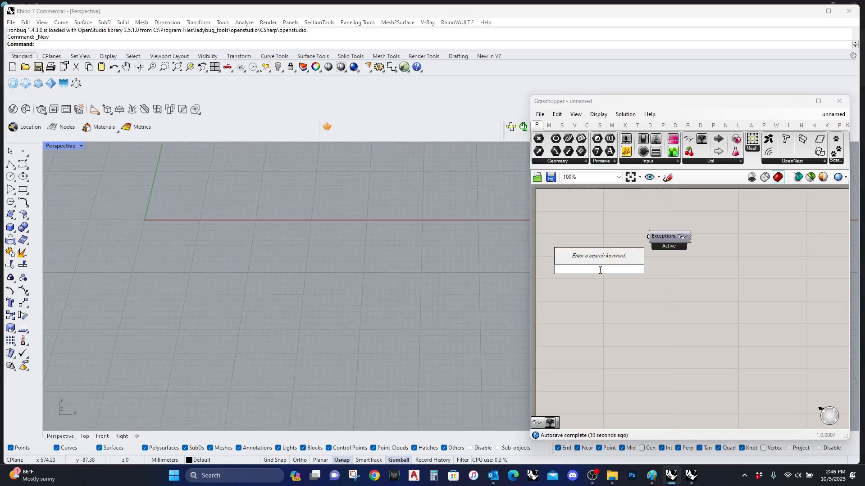
{"action": "left_click", "coordinate": [665, 221]}
{"action": "left_click", "coordinate": [549, 127]}
{"action": "left_click", "coordinate": [564, 127]}
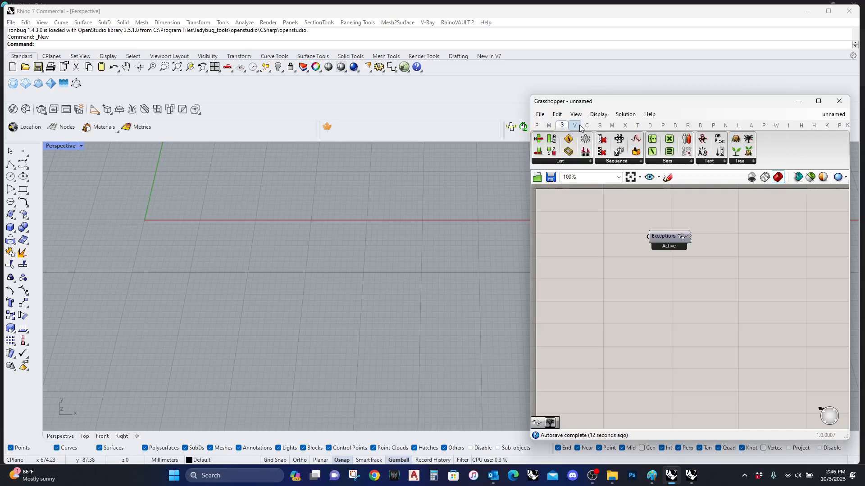
{"action": "left_click", "coordinate": [575, 126]}
{"action": "left_click_drag", "start_coordinate": [576, 144], "coordinate": [595, 281]}
{"action": "scroll", "coordinate": [142, 204], "scroll_direction": "up", "scroll_amount": 5}
{"action": "scroll", "coordinate": [149, 271], "scroll_direction": "up", "scroll_amount": 6}
{"action": "right_click_drag", "start_coordinate": [151, 271], "coordinate": [148, 289]}
Add a Curve parameter beside the Rectangular grid and connect the grid's Cells output to it
{"action": "left_click_drag", "start_coordinate": [659, 234], "coordinate": [740, 233]}
{"action": "double_click", "coordinate": [683, 223]}
{"action": "type", "text": "CURVE"}
{"action": "left_click", "coordinate": [683, 210]}
{"action": "scroll", "coordinate": [670, 218], "scroll_direction": "up", "scroll_amount": 2}
{"action": "left_click_drag", "start_coordinate": [668, 221], "coordinate": [606, 254]}
Turn off the preview of the Rectangular grid component
{"action": "left_click", "coordinate": [567, 270]}
{"action": "middle_click", "coordinate": [566, 271]}
{"action": "left_click", "coordinate": [596, 242]}
{"action": "scroll", "coordinate": [379, 283], "scroll_direction": "down", "scroll_amount": 1}
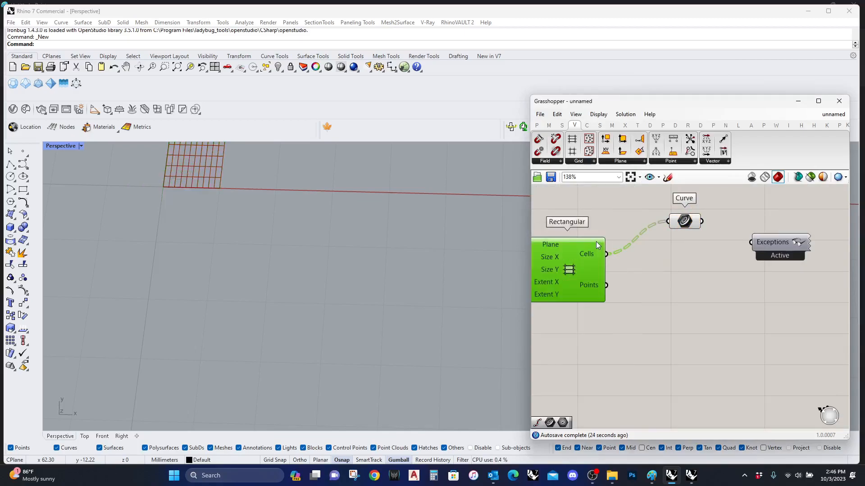
{"action": "scroll", "coordinate": [230, 191], "scroll_direction": "up", "scroll_amount": 1}
{"action": "mouse_move", "coordinate": [660, 307]}
{"action": "right_mouse_down"}
{"action": "mouse_move", "coordinate": [788, 302]}
{"action": "mouse_move", "coordinate": [674, 301]}
{"action": "right_mouse_up"}
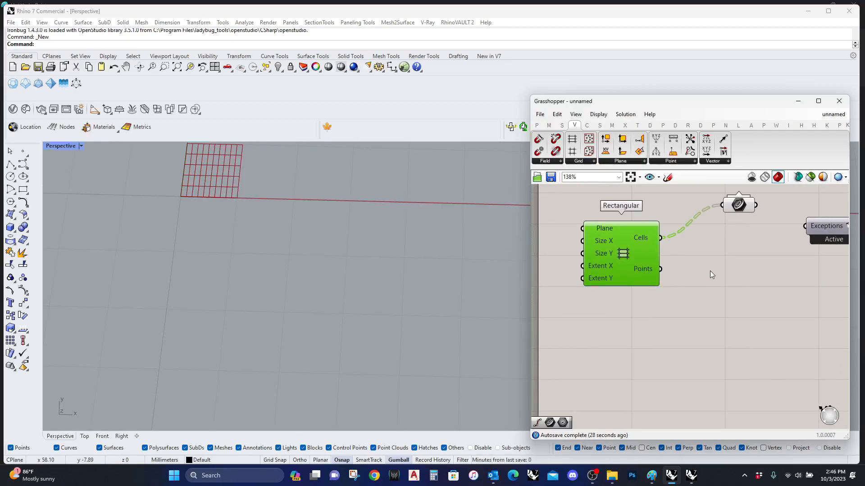
Add a Point List component and connect the Rectangular grid's Points output to its Points input
{"action": "double_click", "coordinate": [710, 269]}
{"action": "type", "text": "POINT L"}
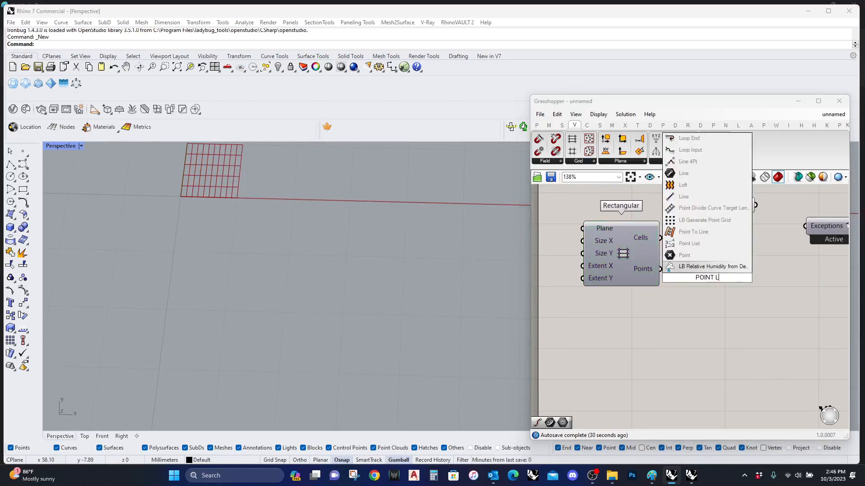
{"action": "type", "text": "IST"}
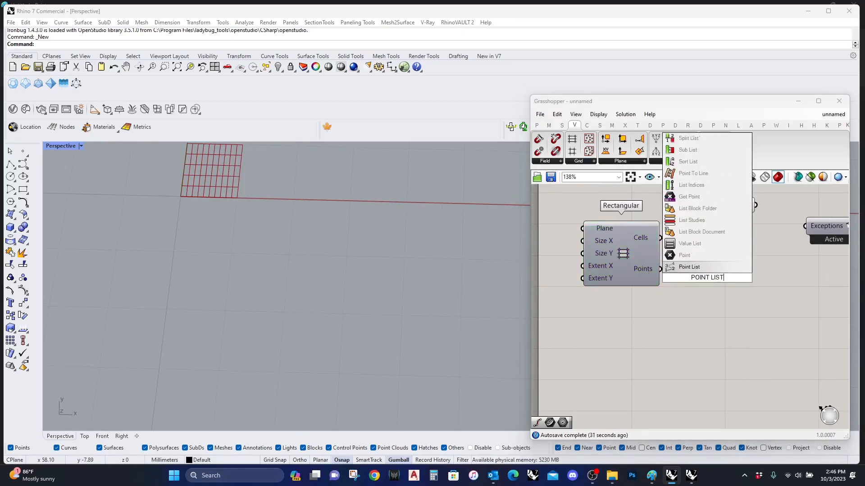
{"action": "left_click", "coordinate": [703, 269]}
{"action": "left_click_drag", "start_coordinate": [685, 272], "coordinate": [654, 269]}
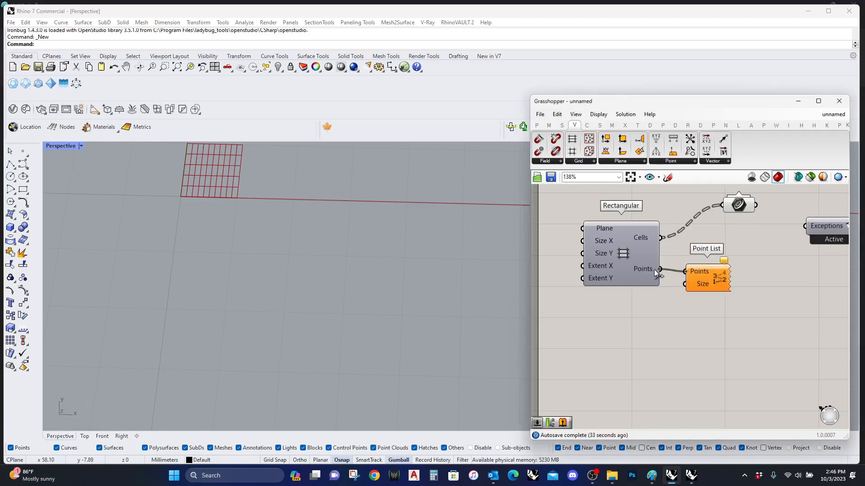
{"action": "double_click", "coordinate": [636, 324]}
{"action": "type", "text": "SLIDER"}
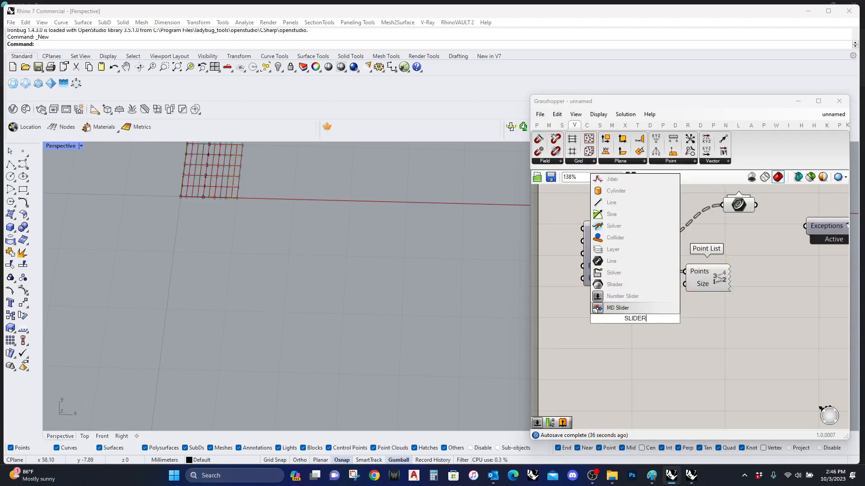
{"action": "left_click", "coordinate": [630, 309]}
{"action": "left_click", "coordinate": [675, 332]}
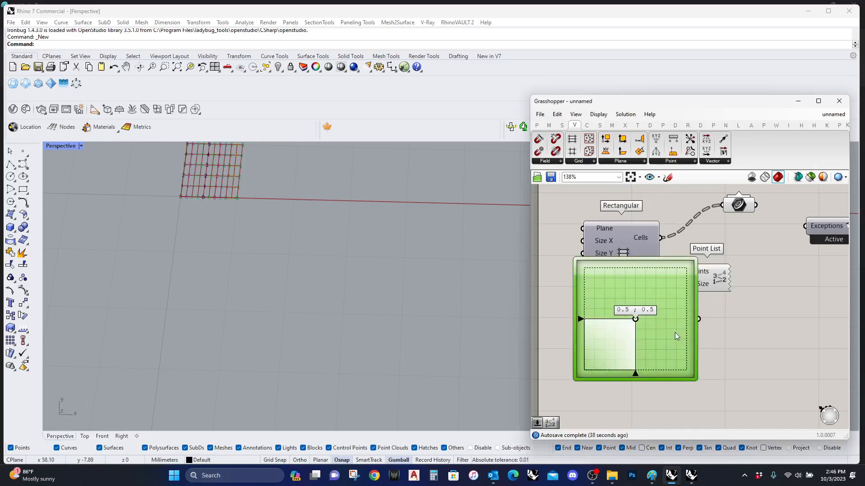
{"action": "key", "text": "Delete"}
Add a Number Slider below the Point List and configure it for whole numbers with a maximum of 10
{"action": "double_click", "coordinate": [674, 333]}
{"action": "type", "text": "SLIDER"}
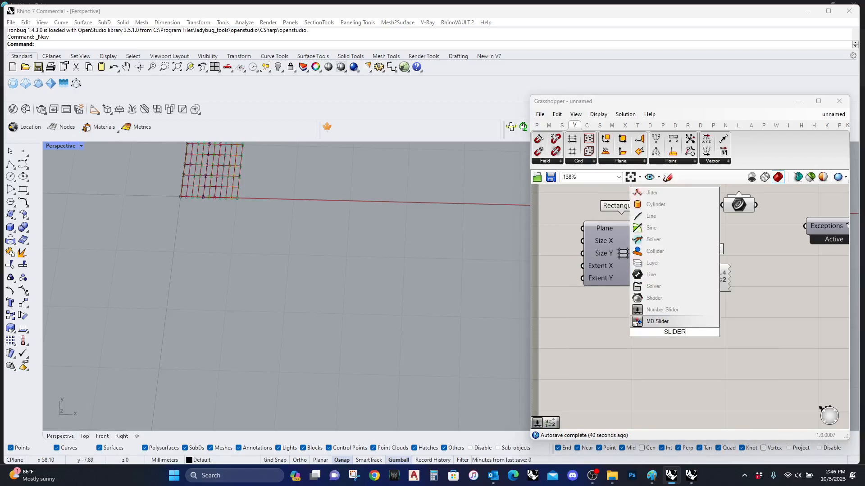
{"action": "left_click", "coordinate": [634, 321]}
{"action": "double_click", "coordinate": [636, 334]}
{"action": "left_click", "coordinate": [648, 309]}
{"action": "left_click", "coordinate": [643, 359]}
{"action": "type", "text": "10"}
{"action": "left_click", "coordinate": [680, 359]}
{"action": "left_click", "coordinate": [644, 421]}
Connect the number slider, set to 1, to the Point List's Size input
{"action": "left_click_drag", "start_coordinate": [684, 284], "coordinate": [675, 334]}
{"action": "right_click_drag", "start_coordinate": [218, 231], "coordinate": [230, 244]}
{"action": "scroll", "coordinate": [233, 310], "scroll_direction": "down", "scroll_amount": 4}
{"action": "scroll", "coordinate": [201, 218], "scroll_direction": "up", "scroll_amount": 12}
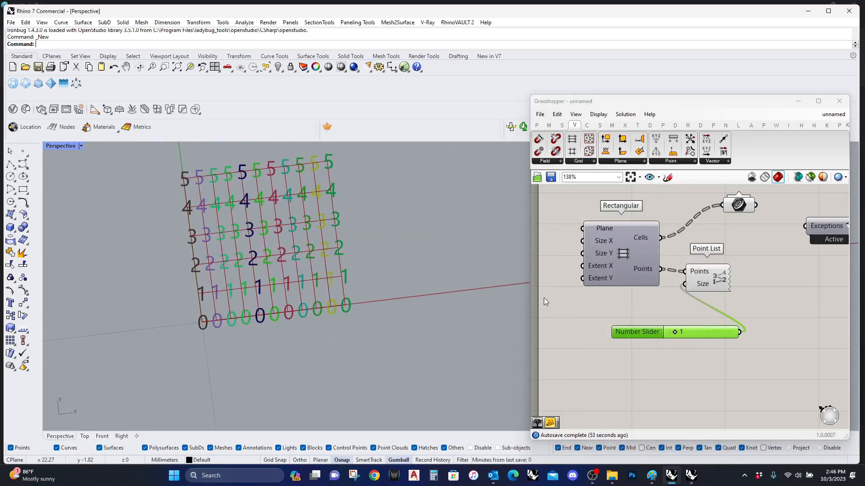
Add a Mesh Area component and connect the Rectangular grid's Cells output to its Mesh input
{"action": "right_click_drag", "start_coordinate": [657, 312], "coordinate": [741, 334]}
{"action": "left_click", "coordinate": [719, 295]}
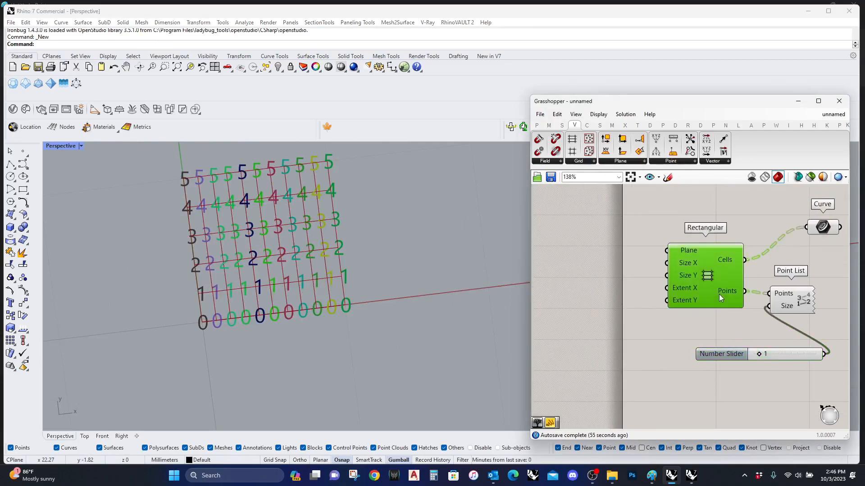
{"action": "right_click_drag", "start_coordinate": [789, 258], "coordinate": [675, 231]}
{"action": "double_click", "coordinate": [675, 232]}
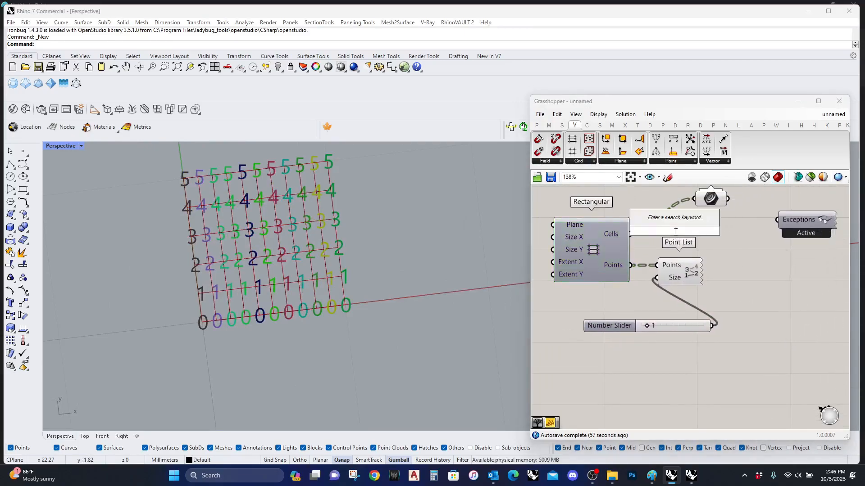
{"action": "type", "text": "ARRE"}
{"action": "key", "text": "BackSpace"}
{"action": "key", "text": "BackSpace"}
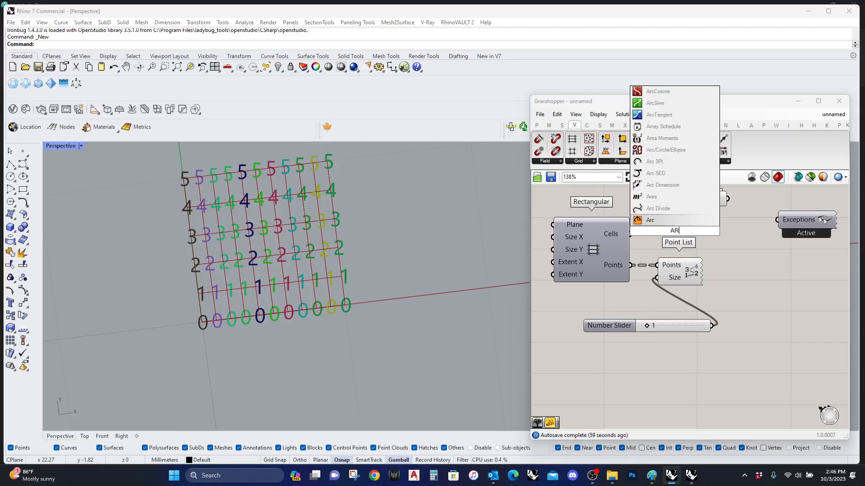
{"action": "type", "text": "EA"}
{"action": "left_click", "coordinate": [666, 211]}
{"action": "left_click_drag", "start_coordinate": [665, 230], "coordinate": [631, 234]}
Feed the Mesh Area's Centroid output into the Point List's Points input and move the Point List and slider further away
{"action": "left_click_drag", "start_coordinate": [657, 265], "coordinate": [727, 241]}
{"action": "left_click_drag", "start_coordinate": [739, 373], "coordinate": [802, 340]}
{"action": "left_click", "coordinate": [679, 327]}
{"action": "right_click_drag", "start_coordinate": [311, 332], "coordinate": [222, 347]}
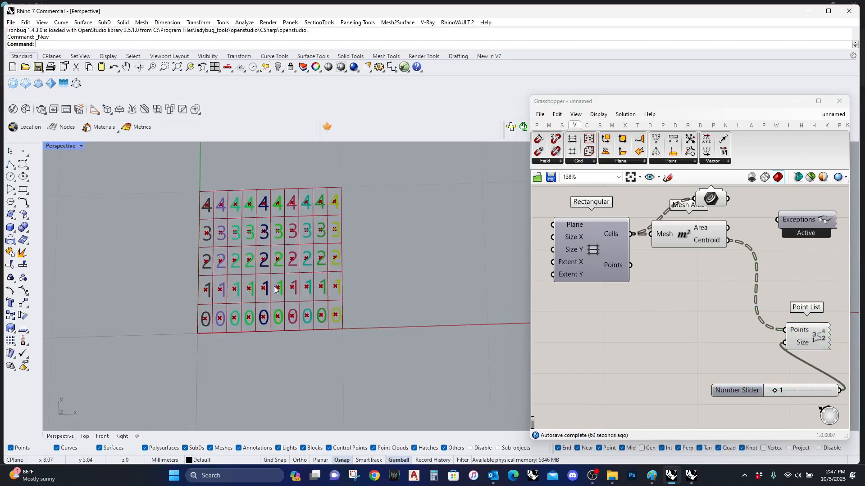
Check the Extent X and Extent Y inputs of the Rectangular grid against the numbered cells in the viewport
{"action": "right_click_drag", "start_coordinate": [583, 267], "coordinate": [655, 271]}
{"action": "mouse_move", "coordinate": [643, 257]}
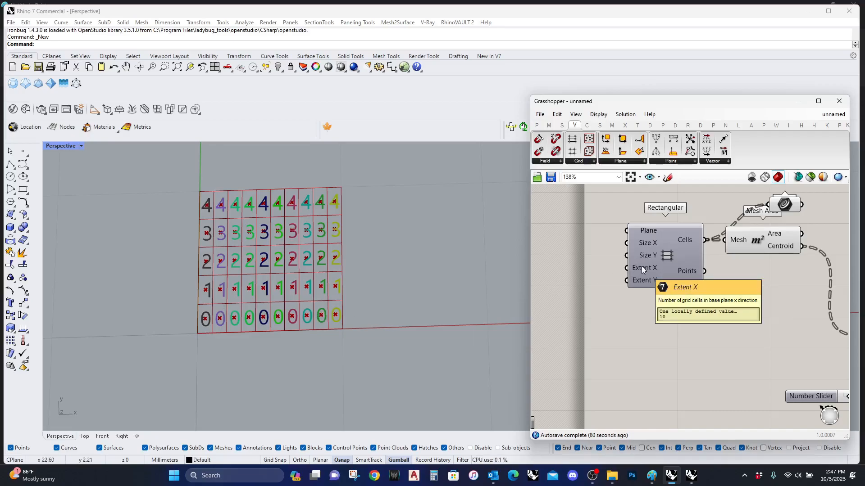
{"action": "mouse_move", "coordinate": [644, 281]}
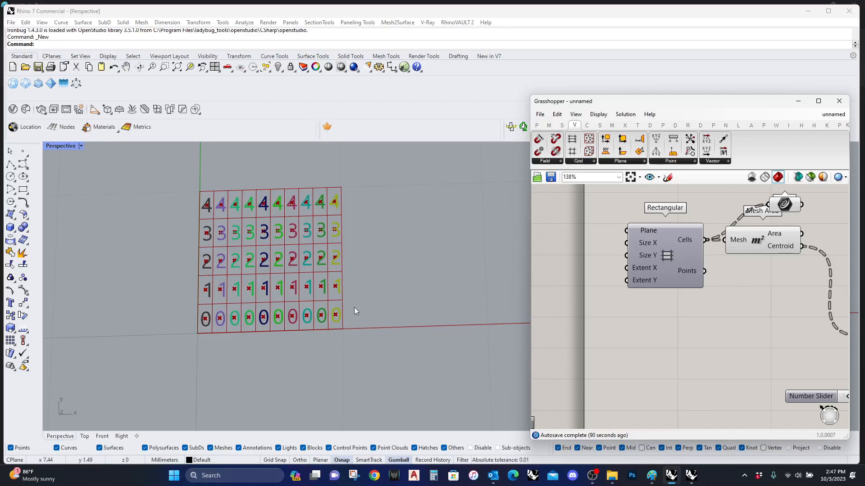
{"action": "right_click_drag", "start_coordinate": [812, 289], "coordinate": [706, 350]}
Add a Param Viewer above the Curve parameter and connect the Rectangular grid's Cells output to it
{"action": "left_click_drag", "start_coordinate": [635, 301], "coordinate": [657, 313]}
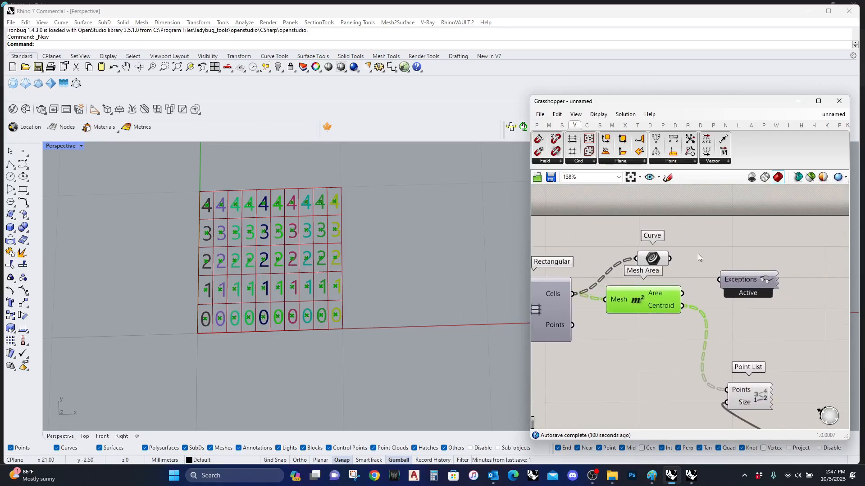
{"action": "right_click_drag", "start_coordinate": [596, 302], "coordinate": [654, 307]}
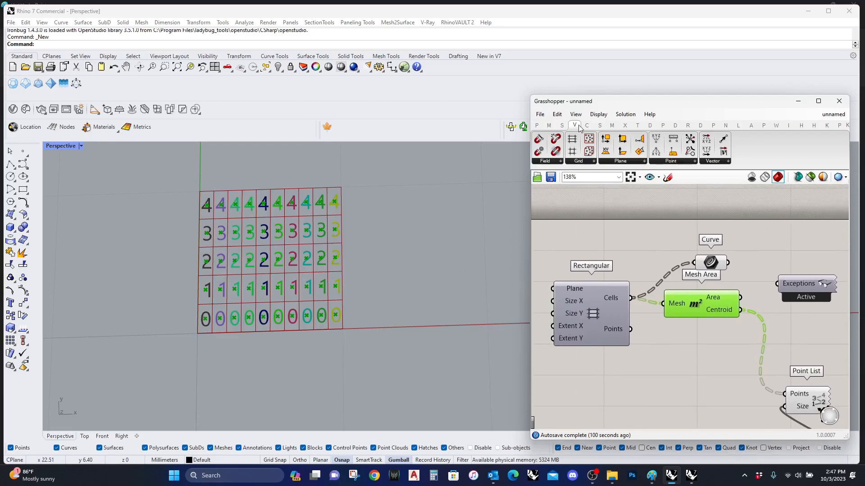
{"action": "left_click", "coordinate": [537, 126]}
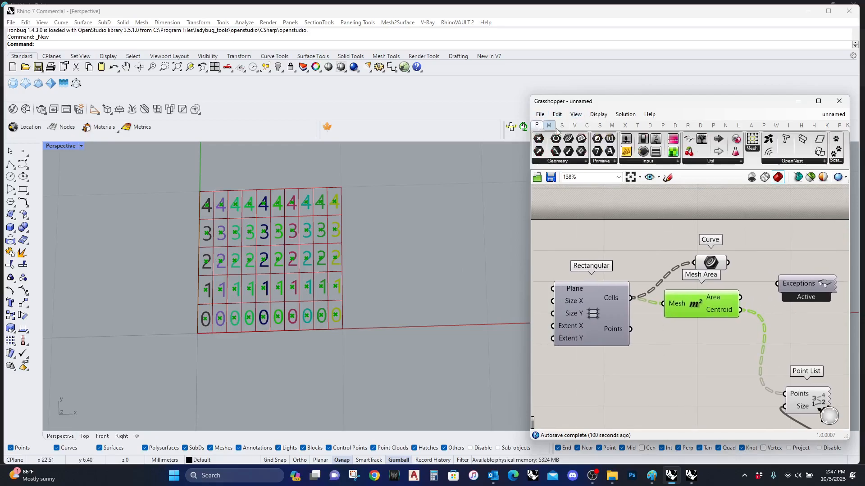
{"action": "left_click", "coordinate": [701, 141]}
{"action": "left_click", "coordinate": [719, 212]}
{"action": "right_click_drag", "start_coordinate": [709, 234], "coordinate": [674, 319]}
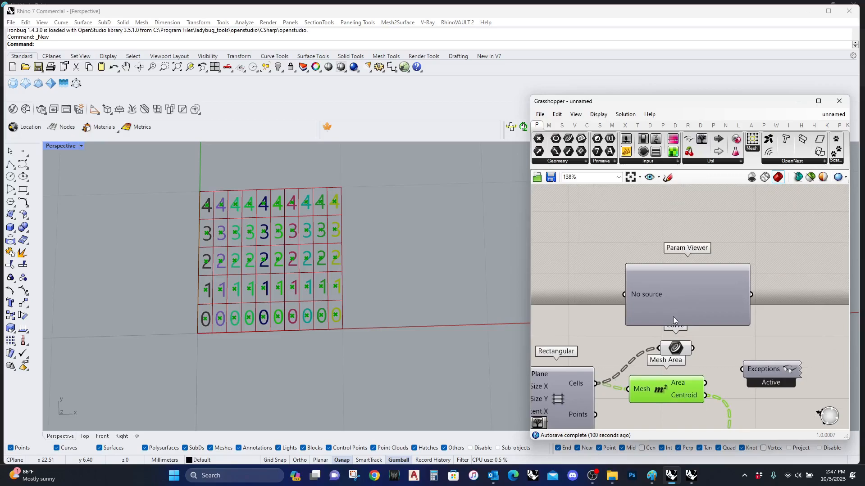
{"action": "left_click_drag", "start_coordinate": [671, 319], "coordinate": [707, 284]}
{"action": "left_click_drag", "start_coordinate": [656, 261], "coordinate": [596, 384]}
{"action": "right_click_drag", "start_coordinate": [743, 306], "coordinate": [713, 358]}
{"action": "left_click_drag", "start_coordinate": [717, 341], "coordinate": [714, 306]}
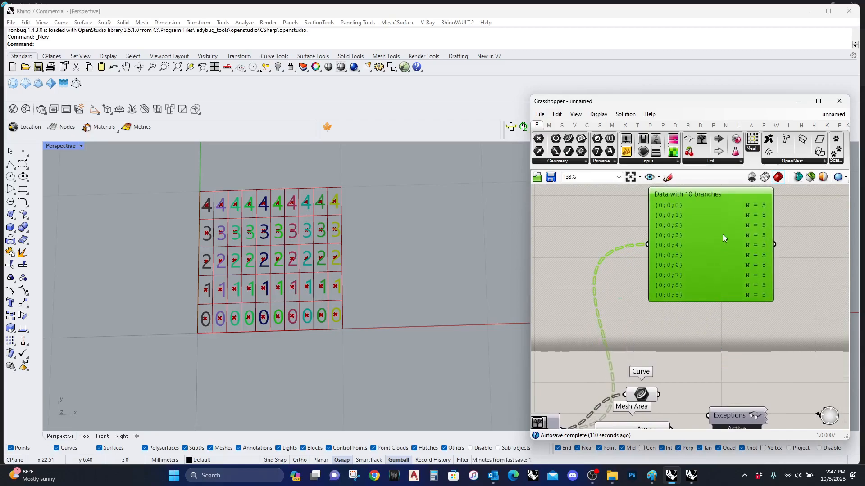
Move the Param Viewer slightly lower on the canvas and compare its branch paths with the numbered grid cells
{"action": "left_click_drag", "start_coordinate": [722, 236], "coordinate": [742, 263]}
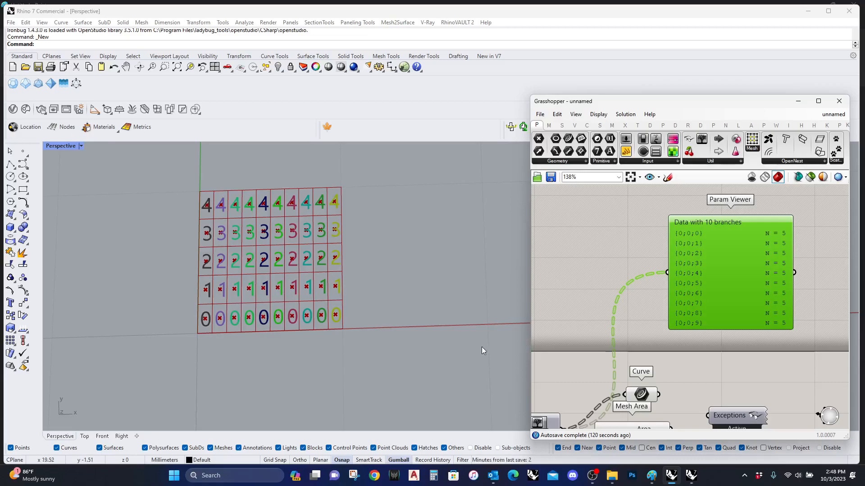
{"action": "right_click_drag", "start_coordinate": [744, 325], "coordinate": [747, 322]}
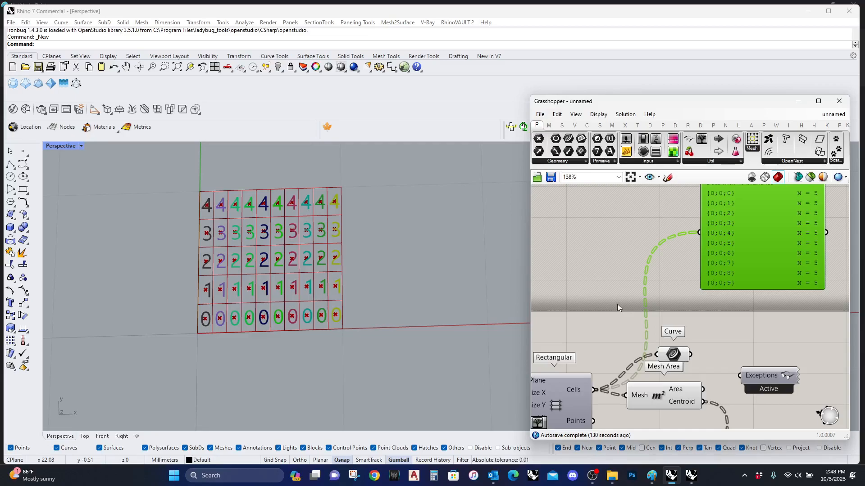
{"action": "right_click_drag", "start_coordinate": [758, 243], "coordinate": [746, 302]}
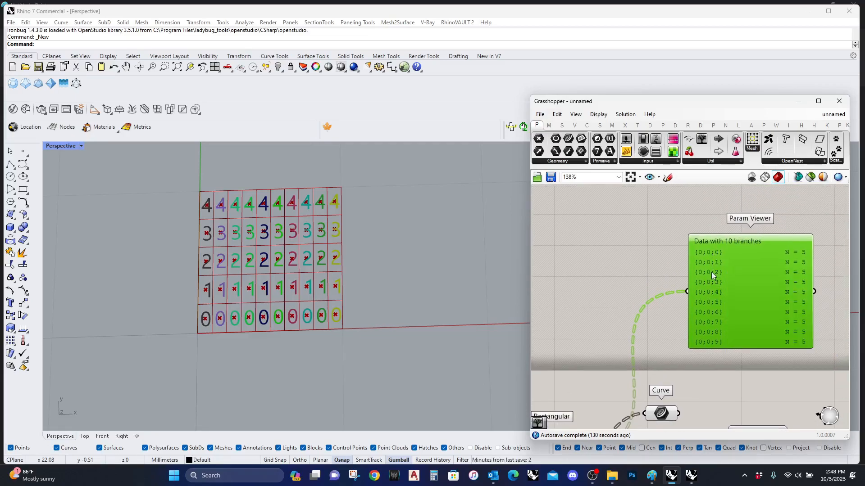
{"action": "right_click_drag", "start_coordinate": [709, 359], "coordinate": [730, 282]}
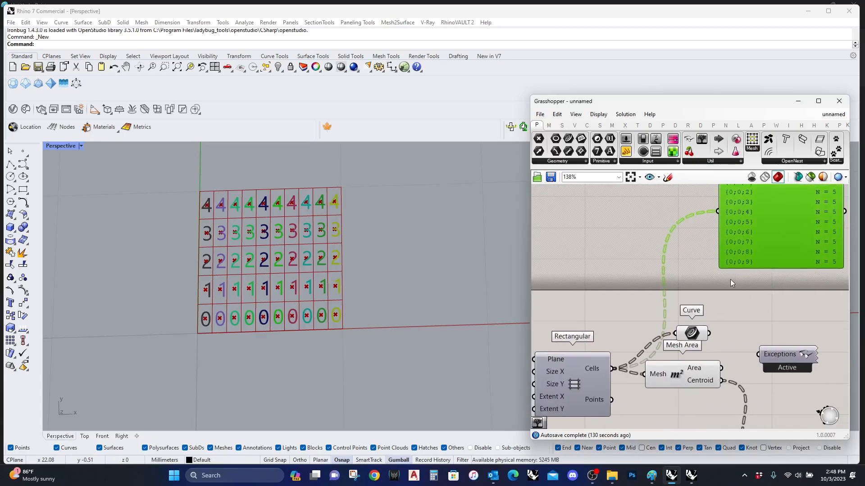
Simplify the Rectangular grid's Cells output and extend the height of the Param Viewer
{"action": "right_click", "coordinate": [591, 369]}
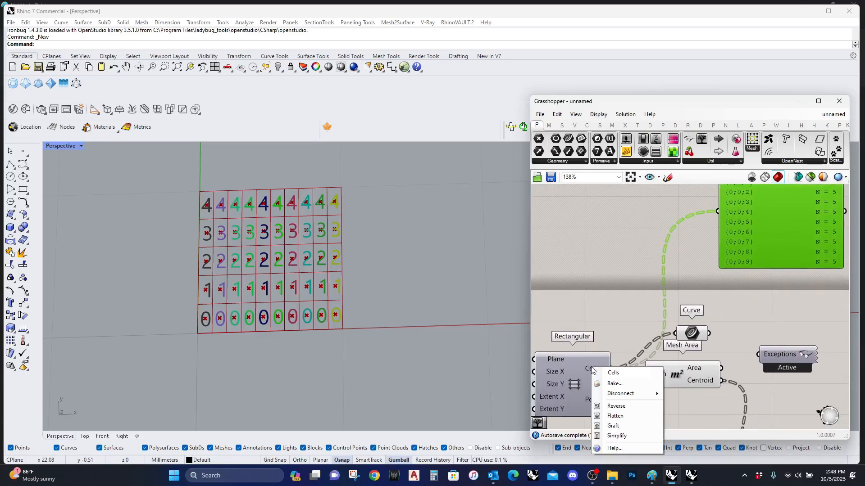
{"action": "left_click", "coordinate": [623, 437]}
{"action": "right_click_drag", "start_coordinate": [785, 276], "coordinate": [729, 322]}
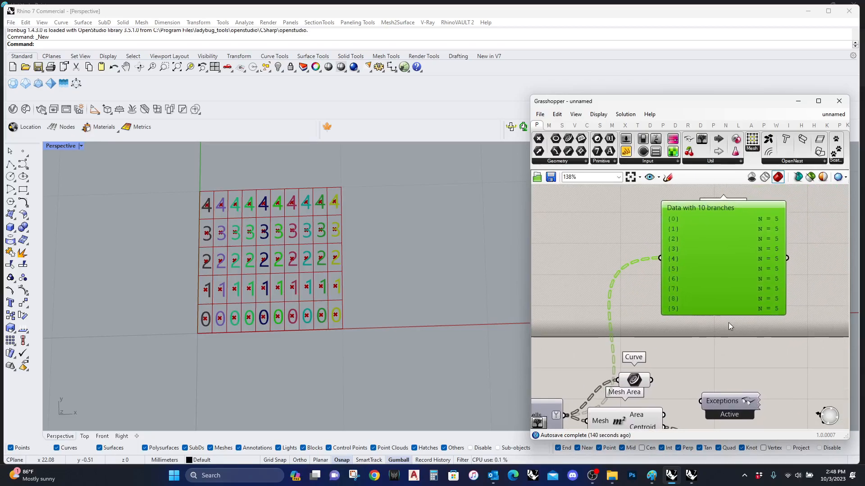
{"action": "left_click_drag", "start_coordinate": [726, 312], "coordinate": [726, 336]}
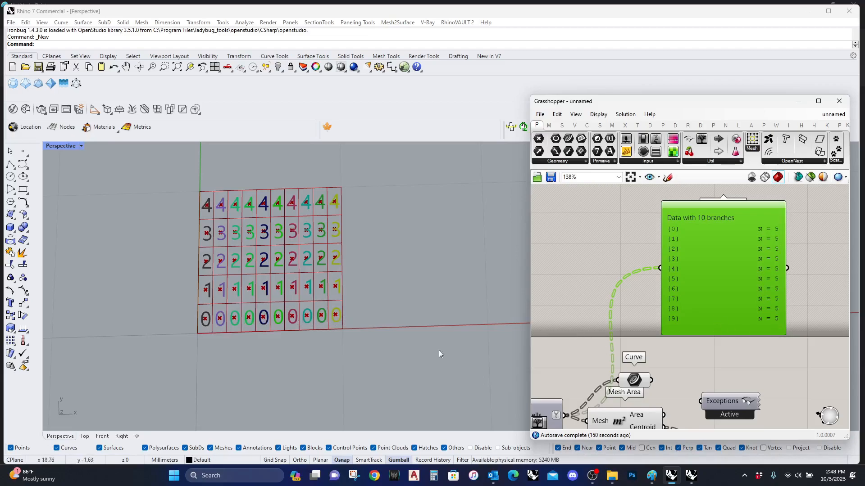
Flatten the Rectangular grid's Cells output and shift the Mesh Area component slightly away from the grid component
{"action": "right_click_drag", "start_coordinate": [658, 345], "coordinate": [691, 275]}
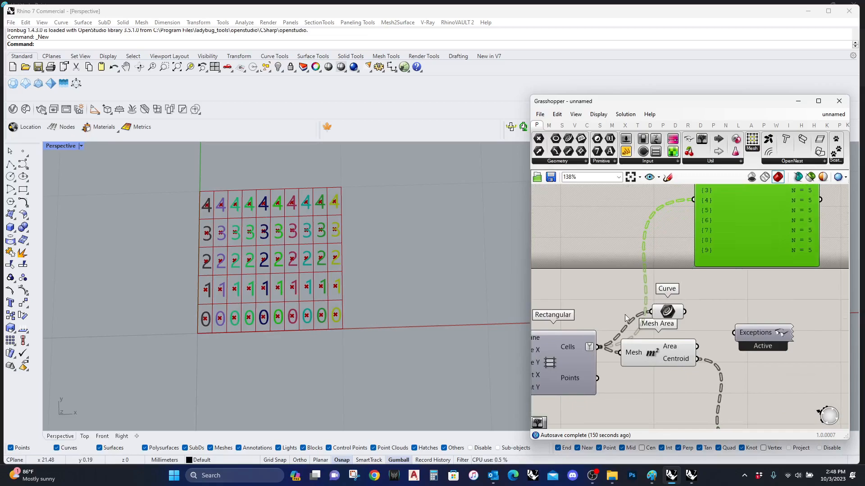
{"action": "right_click", "coordinate": [573, 351]}
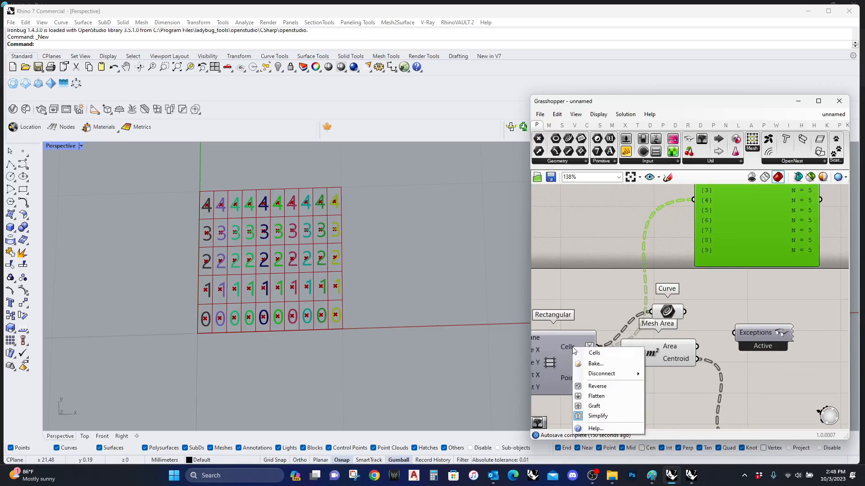
{"action": "left_click", "coordinate": [596, 396]}
{"action": "right_click_drag", "start_coordinate": [652, 376], "coordinate": [599, 357]}
{"action": "left_click_drag", "start_coordinate": [608, 336], "coordinate": [627, 341]}
Change the Point List size slider's rounding to R (floating point) and set its value to 0.556
{"action": "right_click_drag", "start_coordinate": [756, 396], "coordinate": [788, 262]}
{"action": "scroll", "coordinate": [714, 372], "scroll_direction": "up", "scroll_amount": 5}
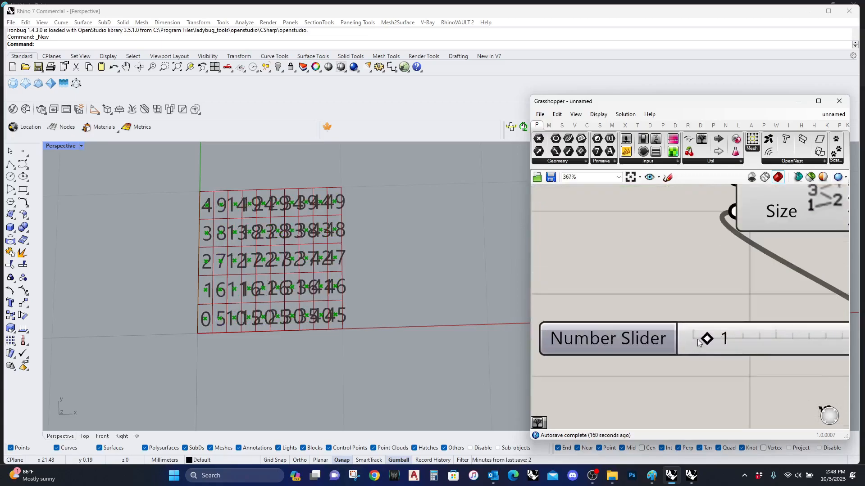
{"action": "left_click_drag", "start_coordinate": [706, 338], "coordinate": [695, 338]}
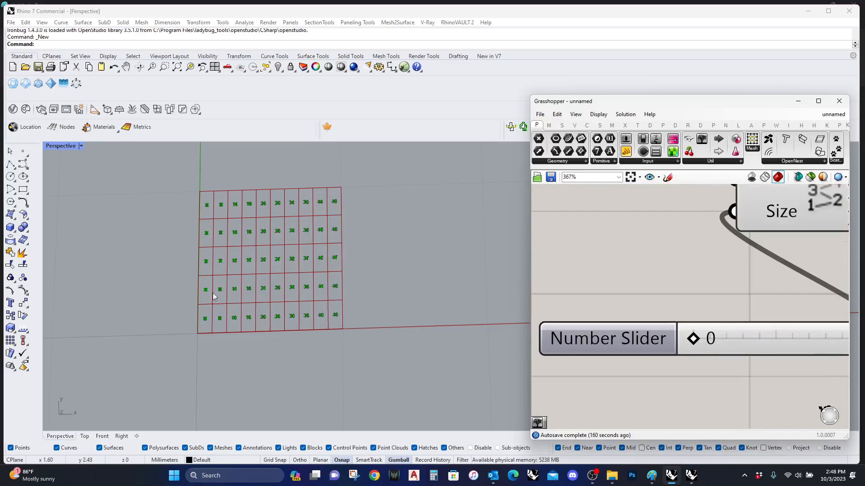
{"action": "double_click", "coordinate": [581, 341]}
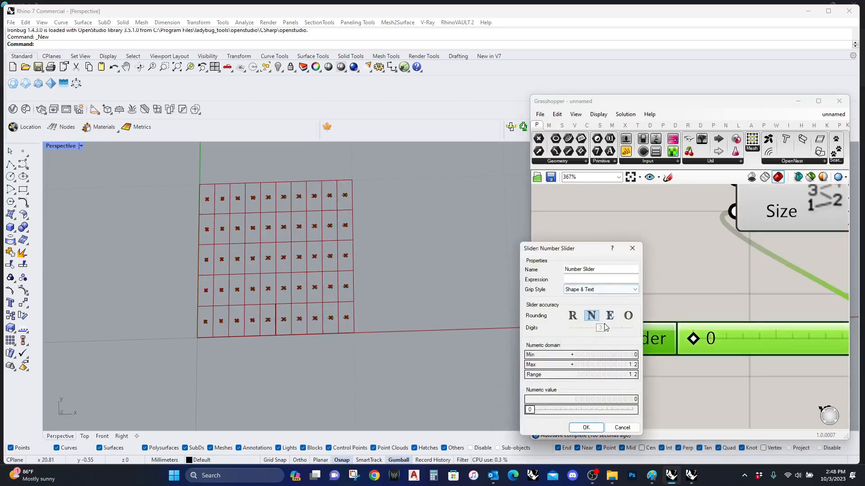
{"action": "left_click", "coordinate": [573, 315]}
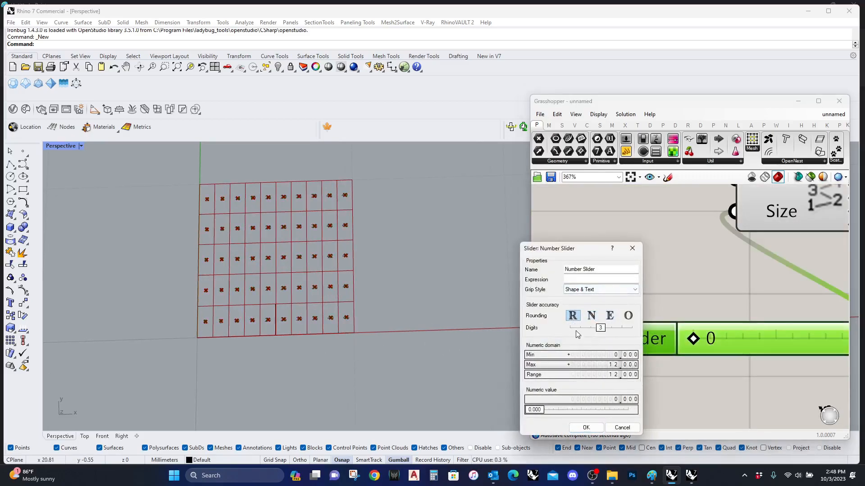
{"action": "left_click", "coordinate": [586, 427]}
{"action": "left_click_drag", "start_coordinate": [694, 339], "coordinate": [703, 339]}
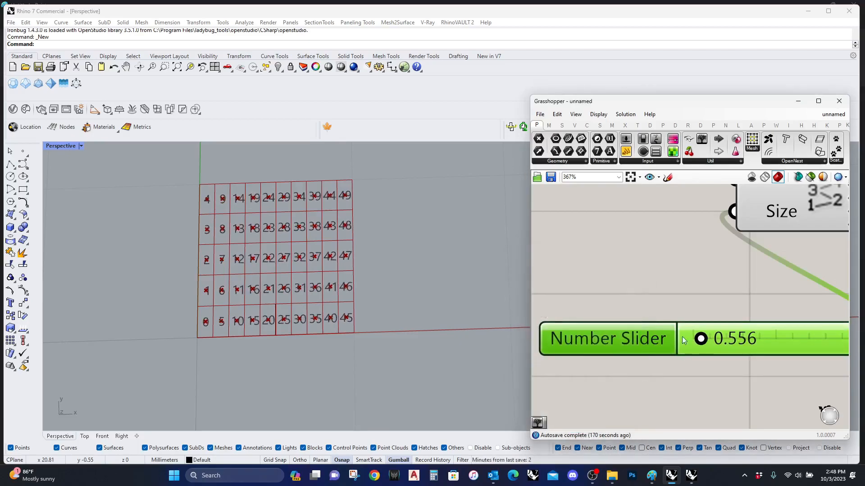
Review the flattened data in the Param Viewer and turn off Flatten on the Rectangular grid's Cells output
{"action": "scroll", "coordinate": [262, 413], "scroll_direction": "down", "scroll_amount": 1}
{"action": "scroll", "coordinate": [649, 298], "scroll_direction": "down", "scroll_amount": 5}
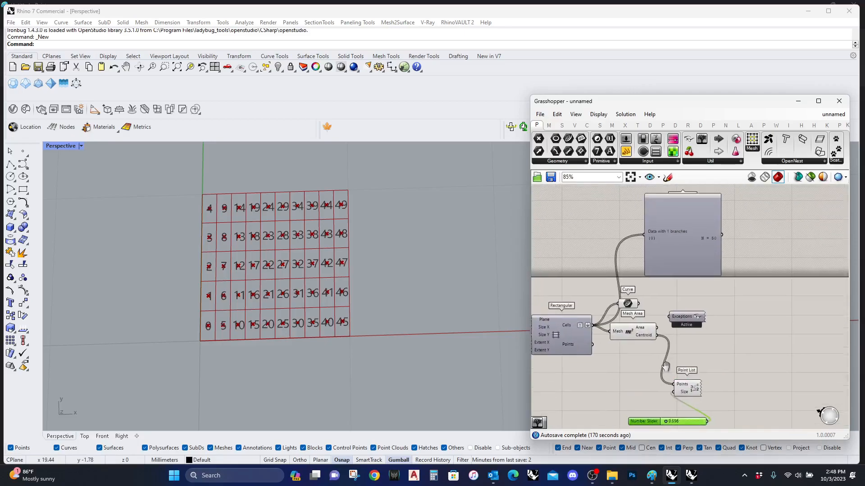
{"action": "scroll", "coordinate": [696, 300], "scroll_direction": "up", "scroll_amount": 1}
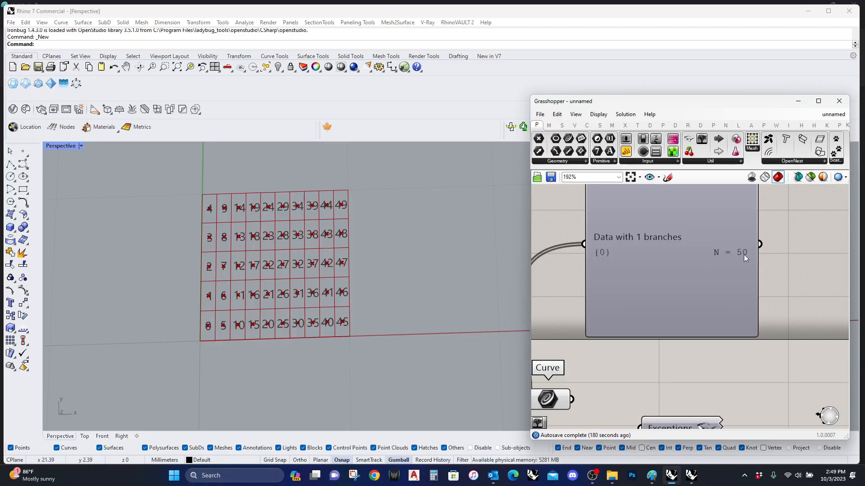
{"action": "right_click_drag", "start_coordinate": [653, 376], "coordinate": [737, 341]}
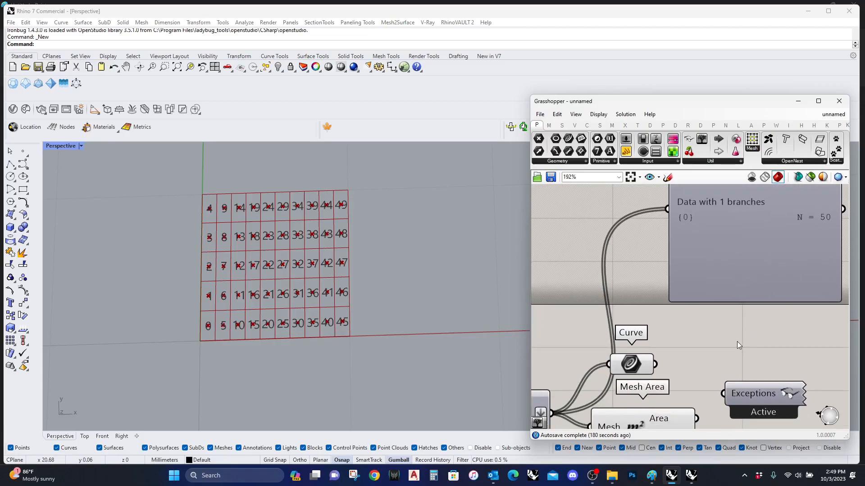
{"action": "right_click_drag", "start_coordinate": [664, 390], "coordinate": [722, 324]}
{"action": "scroll", "coordinate": [635, 390], "scroll_direction": "down", "scroll_amount": 2}
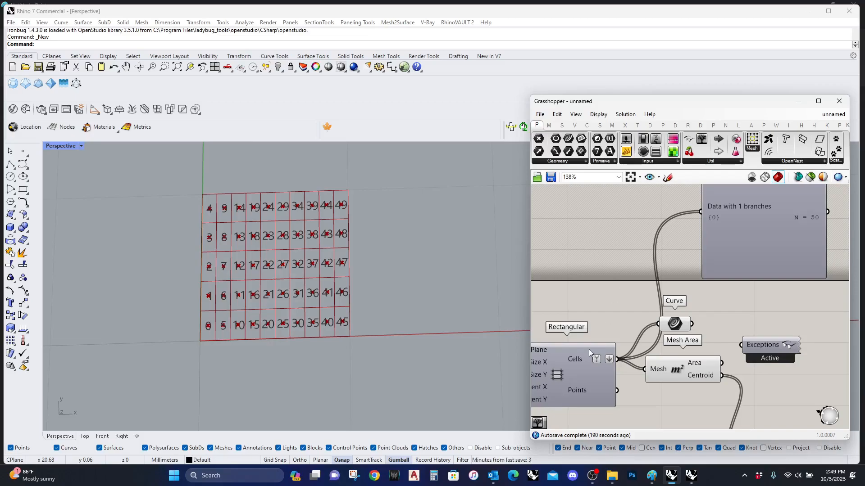
{"action": "right_click", "coordinate": [609, 361]}
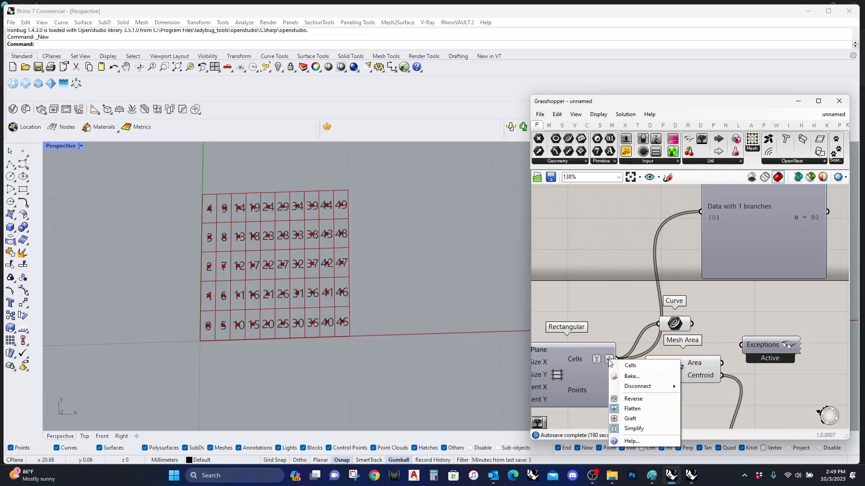
{"action": "left_click", "coordinate": [642, 410]}
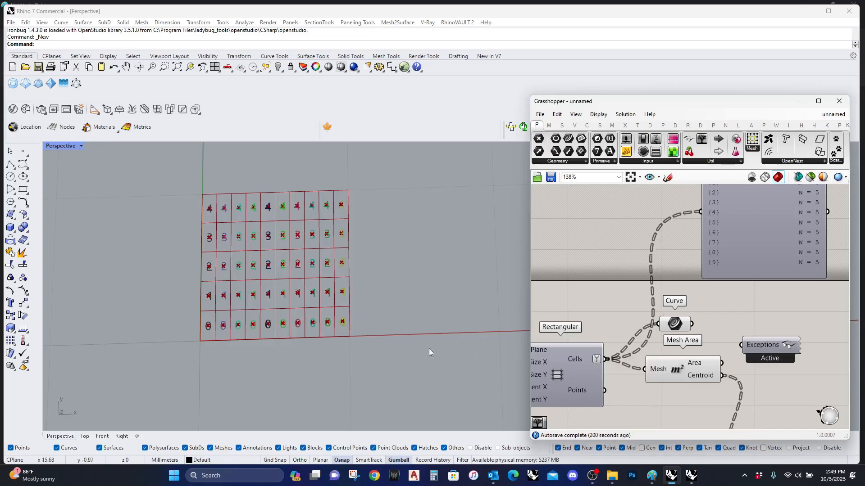
Turn off the viewport preview of the Mesh Area component
{"action": "scroll", "coordinate": [696, 380], "scroll_direction": "down", "scroll_amount": 3}
{"action": "left_click", "coordinate": [699, 372]}
{"action": "middle_click", "coordinate": [700, 367]}
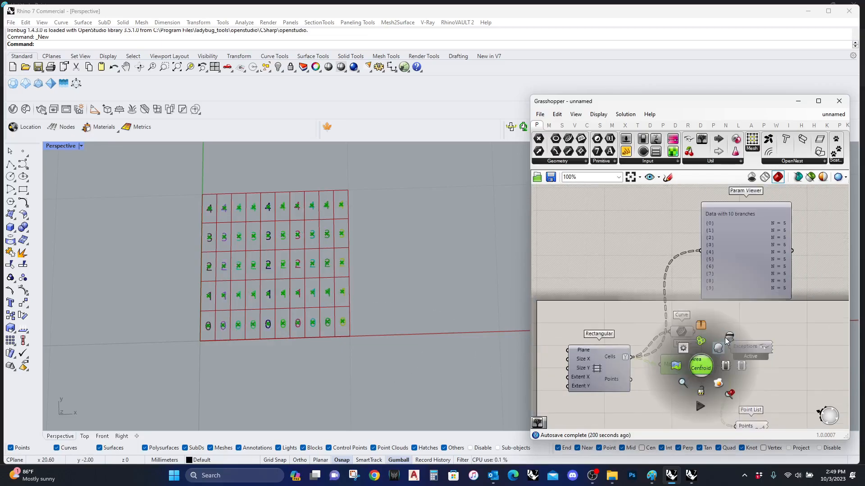
{"action": "left_click", "coordinate": [720, 348]}
{"action": "scroll", "coordinate": [224, 263], "scroll_direction": "up", "scroll_amount": 1}
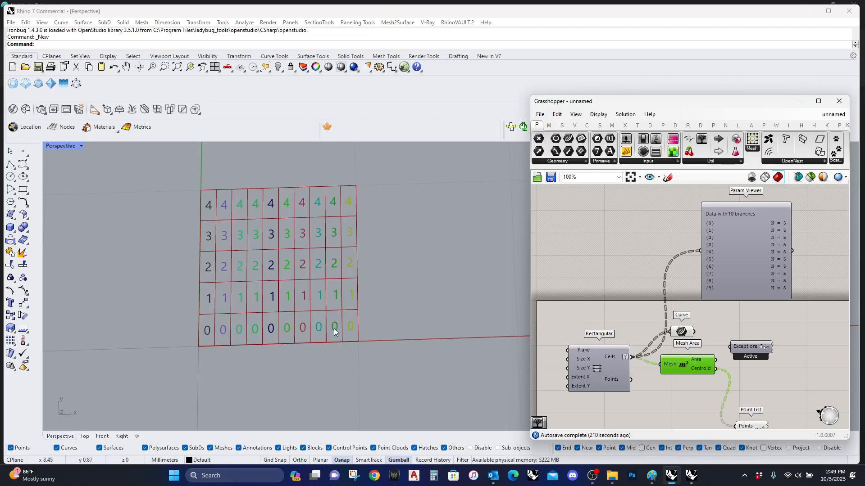
Move the Mesh Area component farther from the Rectangular grid and add a Flip Matrix component below them
{"action": "right_click_drag", "start_coordinate": [712, 284], "coordinate": [632, 259]}
{"action": "left_click_drag", "start_coordinate": [617, 347], "coordinate": [657, 347]}
{"action": "right_click_drag", "start_coordinate": [610, 379], "coordinate": [693, 334]}
{"action": "double_click", "coordinate": [669, 341]}
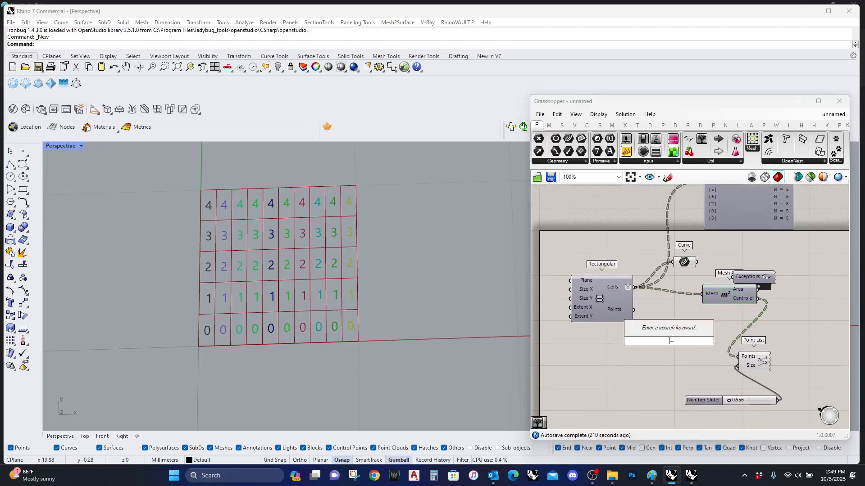
{"action": "type", "text": "FLIP MATRIX"}
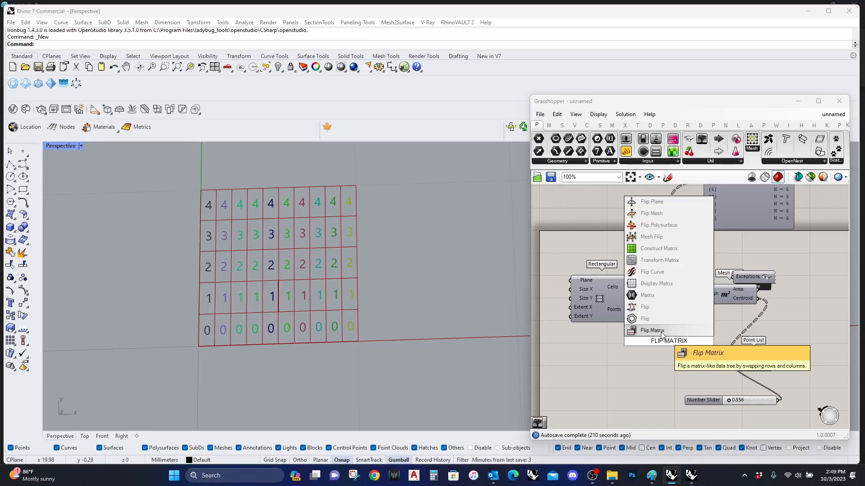
{"action": "key", "text": "Return"}
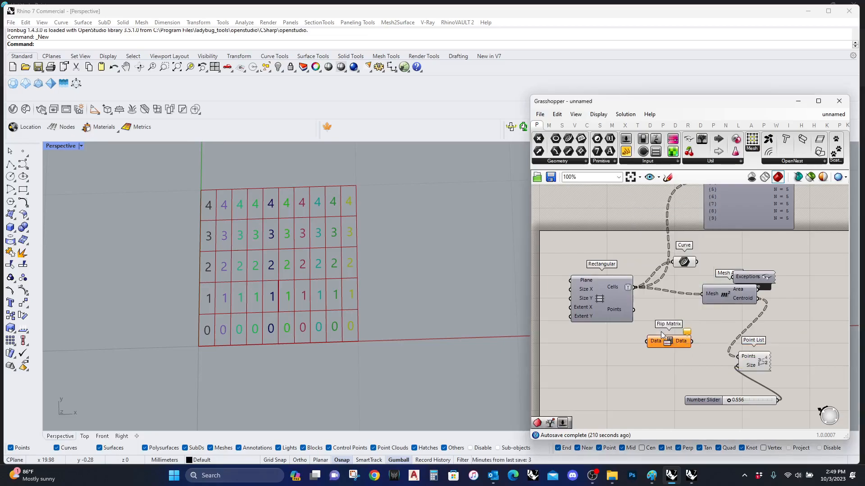
Route the Rectangular grid's Cells output through Flip Matrix into the Mesh Area's Mesh input
{"action": "left_click_drag", "start_coordinate": [635, 287], "coordinate": [703, 294]}
{"action": "right_click_drag", "start_coordinate": [685, 307], "coordinate": [553, 359]}
{"action": "left_click_drag", "start_coordinate": [636, 225], "coordinate": [745, 216]}
{"action": "right_click_drag", "start_coordinate": [632, 370], "coordinate": [691, 354]}
Connect Flip Matrix's Data output to the Param Viewer and move the viewer closer to the other components
{"action": "left_click_drag", "start_coordinate": [738, 208], "coordinate": [618, 377]}
{"action": "left_click_drag", "start_coordinate": [789, 229], "coordinate": [790, 332]}
{"action": "left_click", "coordinate": [800, 301]}
{"action": "left_click_drag", "start_coordinate": [794, 297], "coordinate": [779, 303]}
{"action": "scroll", "coordinate": [228, 299], "scroll_direction": "up", "scroll_amount": 1}
{"action": "scroll", "coordinate": [242, 296], "scroll_direction": "up", "scroll_amount": 1}
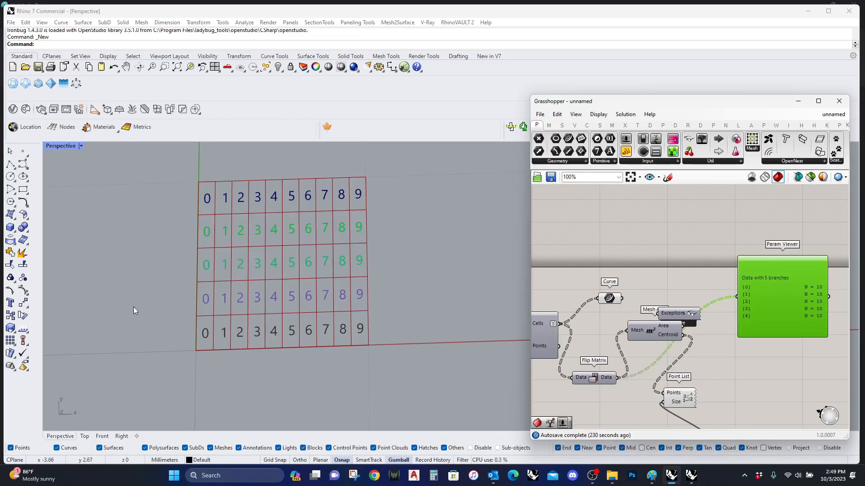
Draw a rectangular plane surface in the Rhino Perspective viewport, beside the numbered grid along the X axis
{"action": "right_click_drag", "start_coordinate": [363, 326], "coordinate": [289, 362]}
{"action": "scroll", "coordinate": [303, 319], "scroll_direction": "down", "scroll_amount": 5}
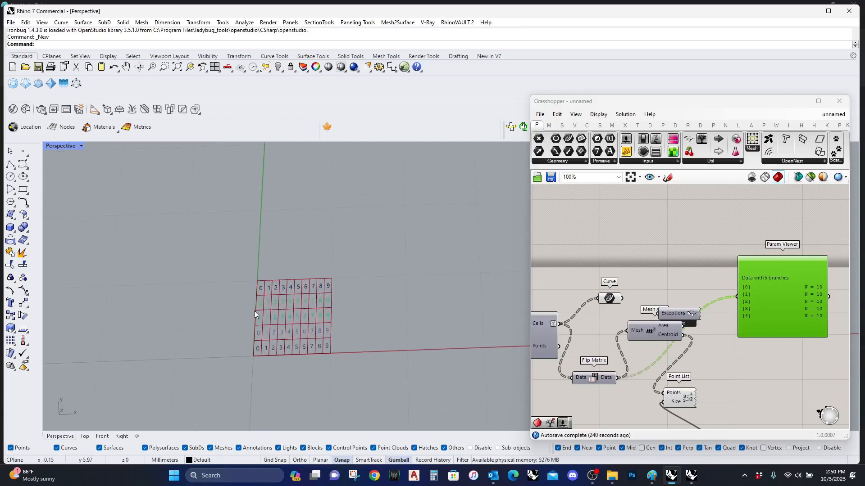
{"action": "right_click_drag", "start_coordinate": [703, 319], "coordinate": [722, 296]}
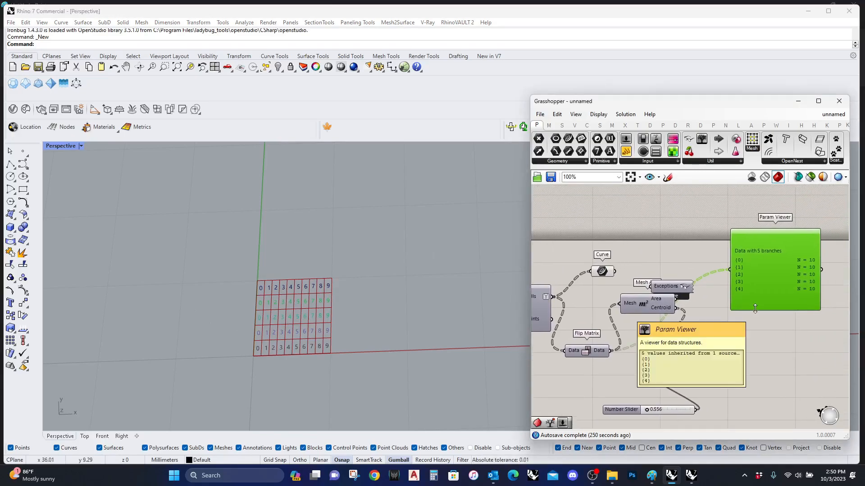
{"action": "scroll", "coordinate": [64, 239], "scroll_direction": "down", "scroll_amount": 3}
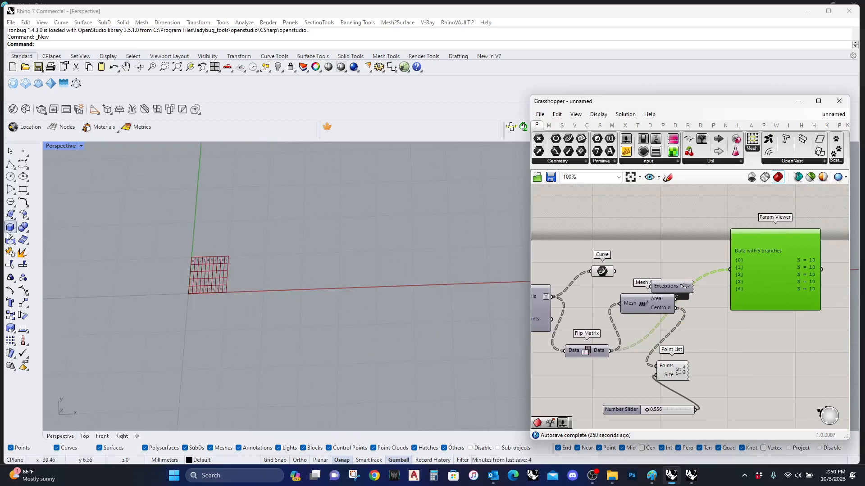
{"action": "left_click", "coordinate": [11, 215]}
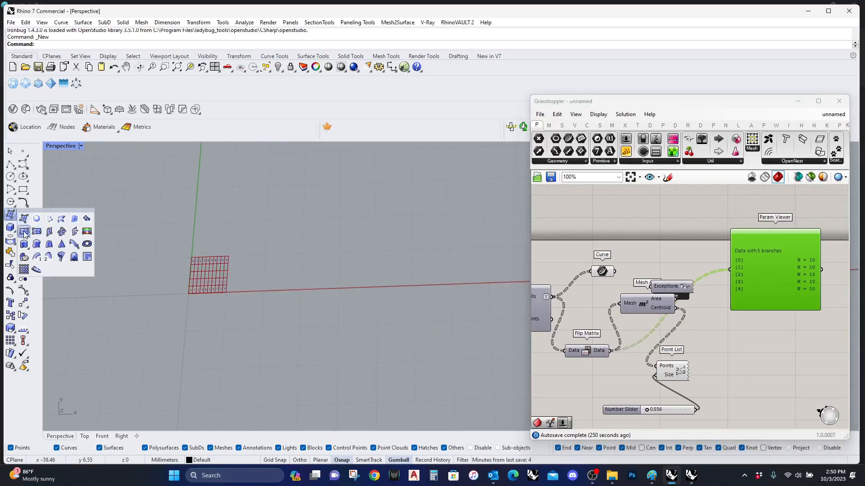
{"action": "left_click", "coordinate": [35, 232]}
{"action": "left_click", "coordinate": [286, 281]}
{"action": "left_click", "coordinate": [360, 347]}
Duplicate the plane surface and move the copy farther along X and offset it along Y from the original
{"action": "right_click_drag", "start_coordinate": [362, 352], "coordinate": [321, 314]}
{"action": "left_click", "coordinate": [325, 314]}
{"action": "key", "text": "ctrl+c"}
{"action": "key", "text": "ctrl+v"}
{"action": "left_click_drag", "start_coordinate": [347, 305], "coordinate": [487, 310]}
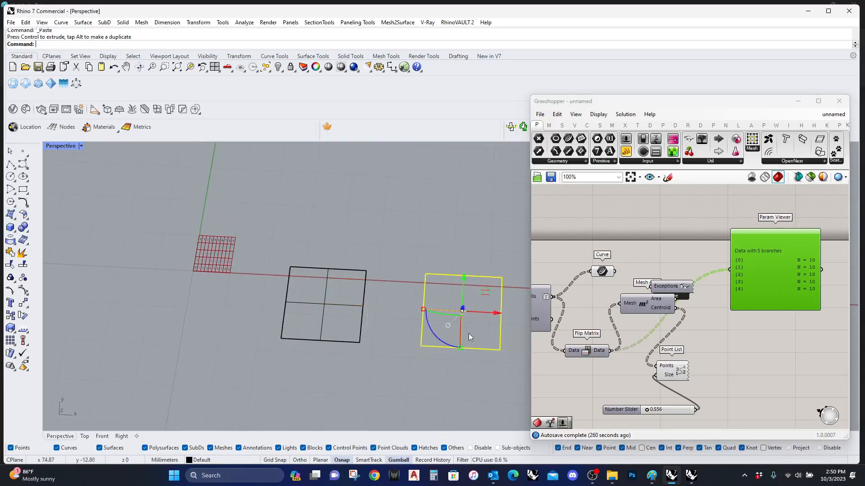
{"action": "right_click_drag", "start_coordinate": [469, 334], "coordinate": [483, 317]}
{"action": "left_click_drag", "start_coordinate": [468, 335], "coordinate": [468, 279]}
{"action": "key", "text": "Escape"}
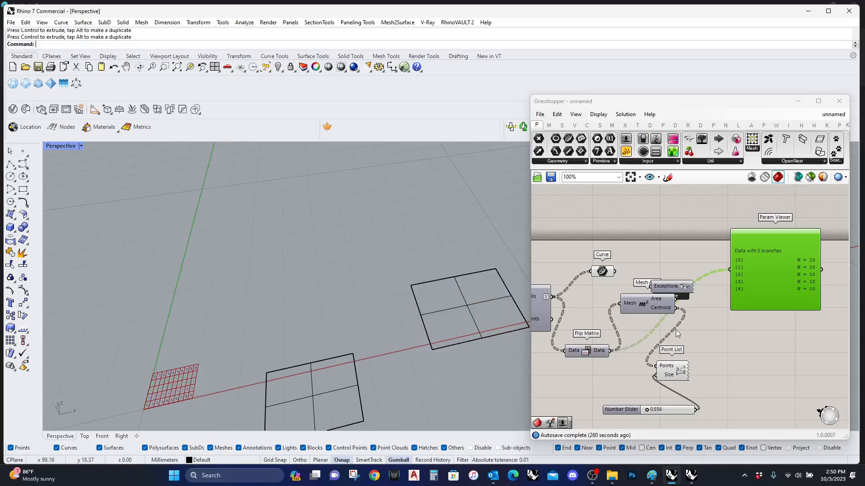
Add a Surface Frames component in the empty canvas area below the Number Slider
{"action": "right_click_drag", "start_coordinate": [676, 330], "coordinate": [753, 171]}
{"action": "right_click_drag", "start_coordinate": [658, 302], "coordinate": [636, 360]}
{"action": "left_click", "coordinate": [636, 360]}
{"action": "double_click", "coordinate": [636, 360]}
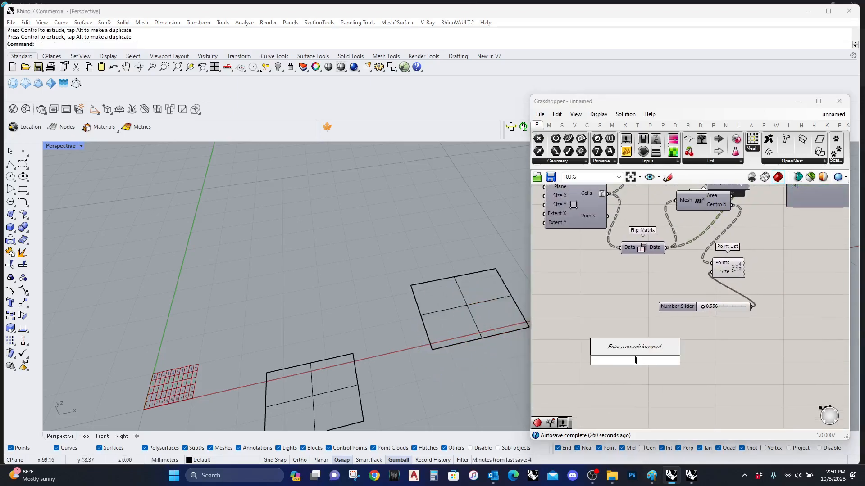
{"action": "type", "text": "SURFAC"}
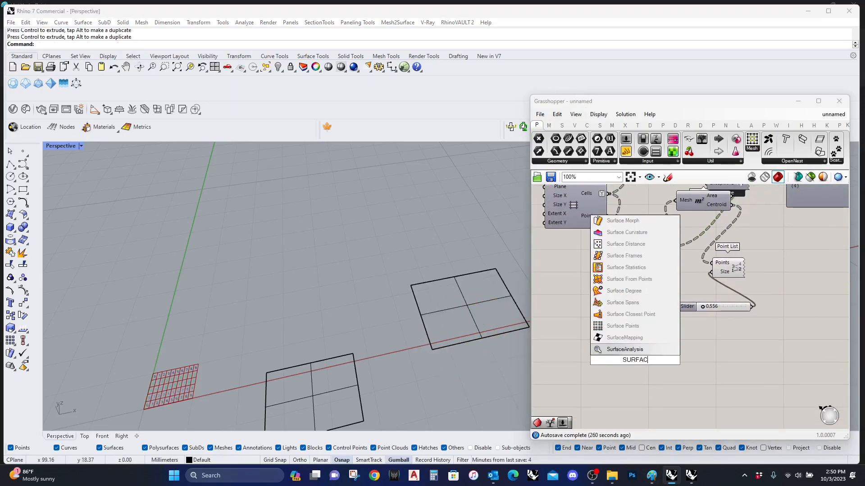
{"action": "left_click", "coordinate": [636, 257]}
{"action": "right_click_drag", "start_coordinate": [643, 349], "coordinate": [681, 370]}
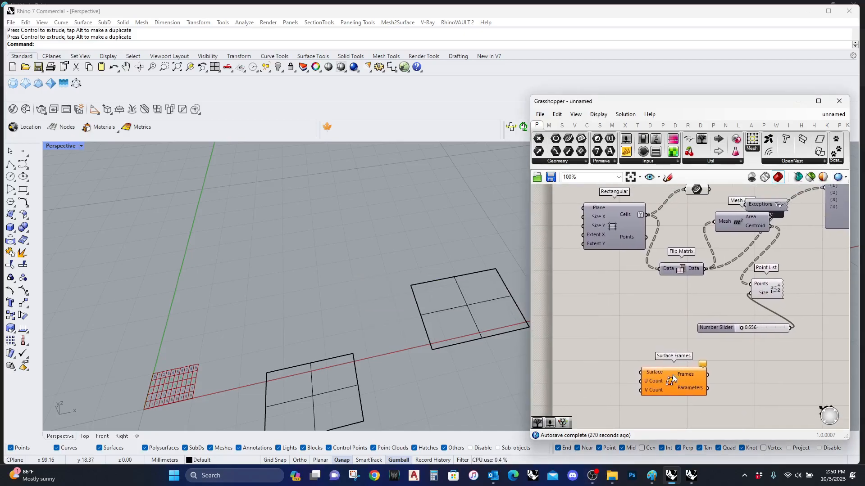
Assign both Rhino plane surfaces to the Surface input of Surface Frames
{"action": "right_click", "coordinate": [650, 375]}
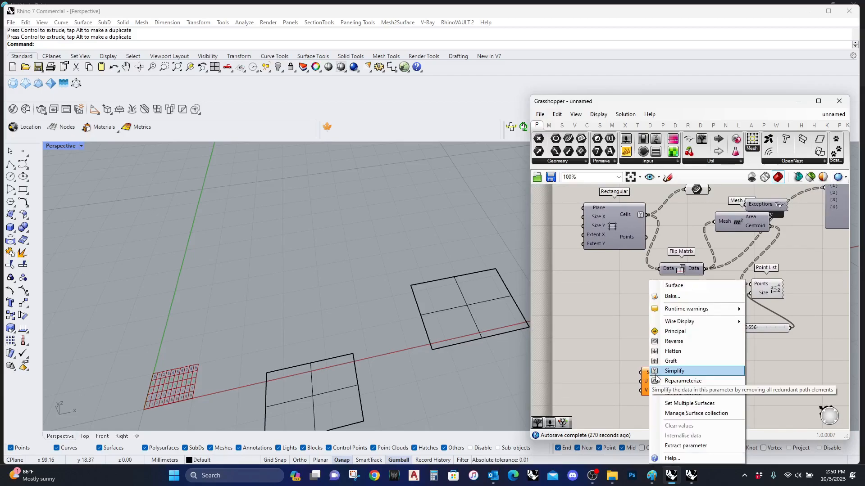
{"action": "left_click", "coordinate": [675, 403]}
{"action": "left_click", "coordinate": [317, 396]}
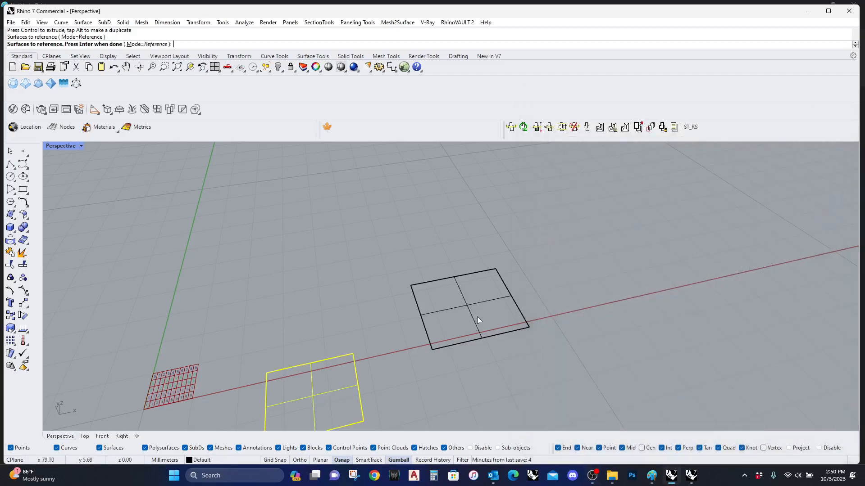
{"action": "left_click", "coordinate": [472, 324]}
{"action": "key", "text": "Return"}
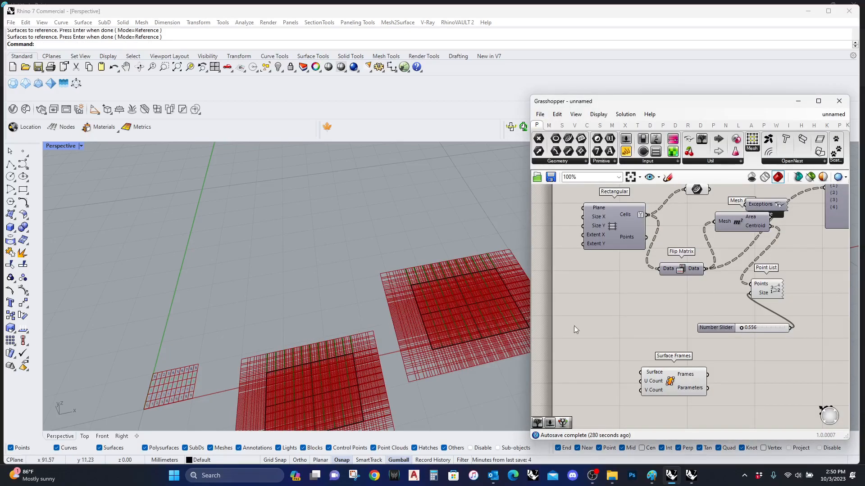
Set Grasshopper's preview plane size to 1 for the frames on the two surfaces
{"action": "right_click_drag", "start_coordinate": [377, 301], "coordinate": [303, 379]}
{"action": "scroll", "coordinate": [451, 333], "scroll_direction": "up", "scroll_amount": 3}
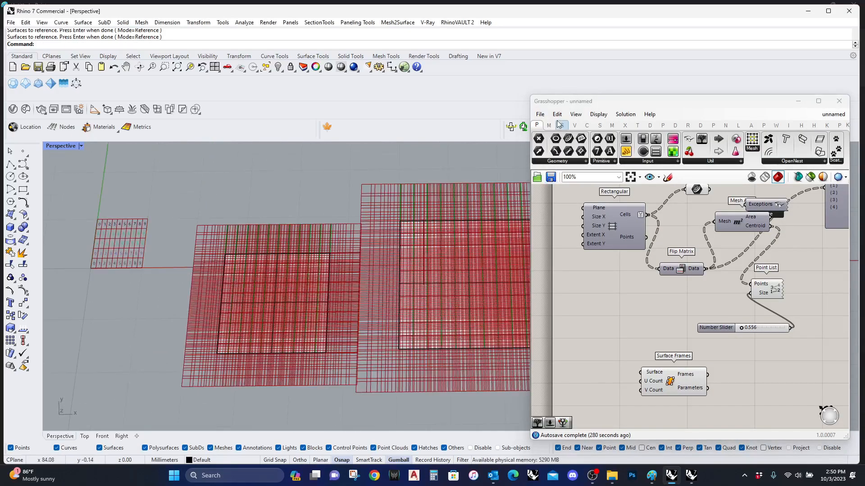
{"action": "left_click", "coordinate": [598, 114]}
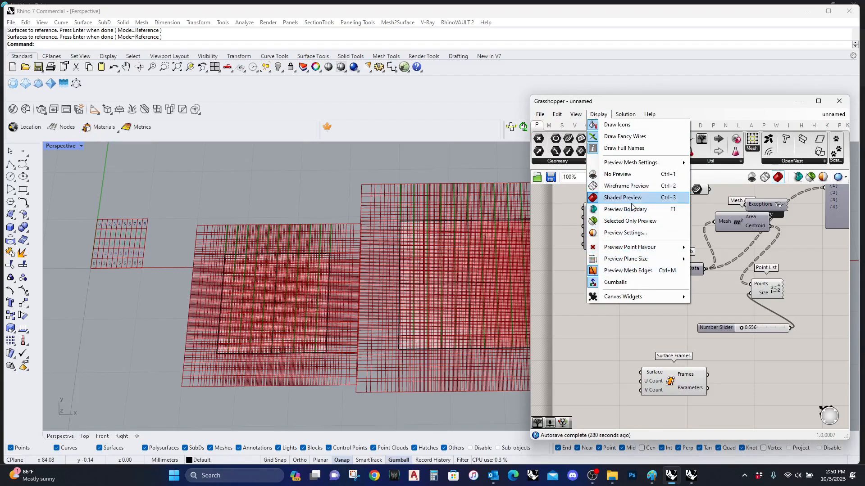
{"action": "mouse_move", "coordinate": [581, 116]}
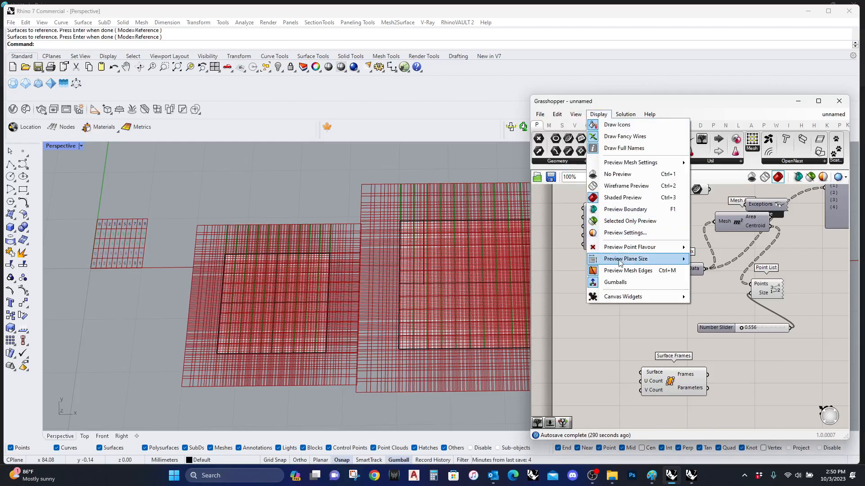
{"action": "mouse_move", "coordinate": [620, 261]}
{"action": "type", "text": "1"}
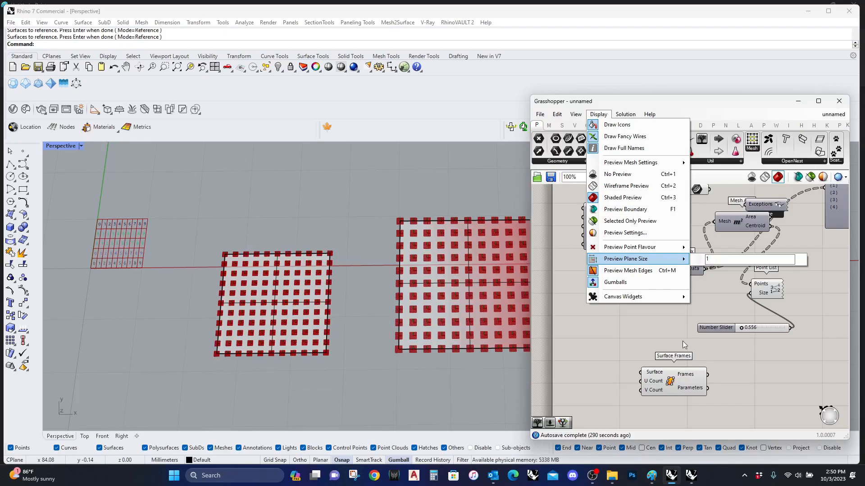
{"action": "left_click", "coordinate": [679, 338]}
Add a Point List component beside Surface Frames and connect the Frames output to its Points input
{"action": "right_click_drag", "start_coordinate": [264, 382], "coordinate": [357, 367]}
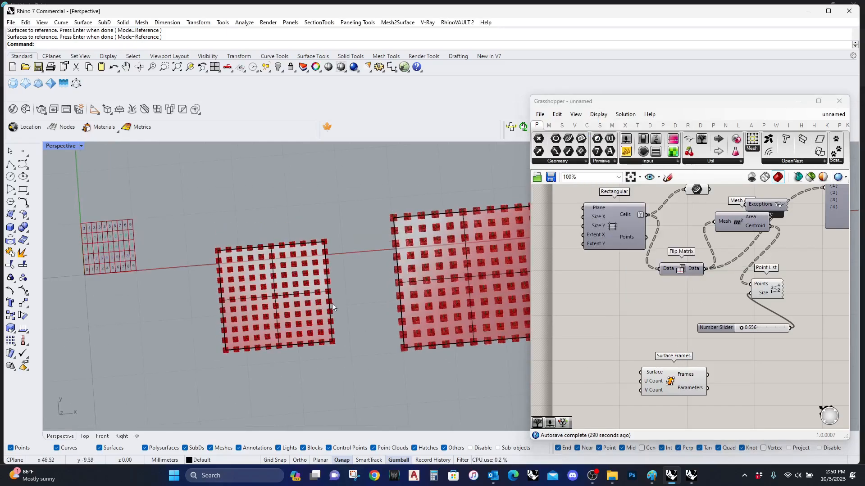
{"action": "scroll", "coordinate": [676, 380], "scroll_direction": "up", "scroll_amount": 5}
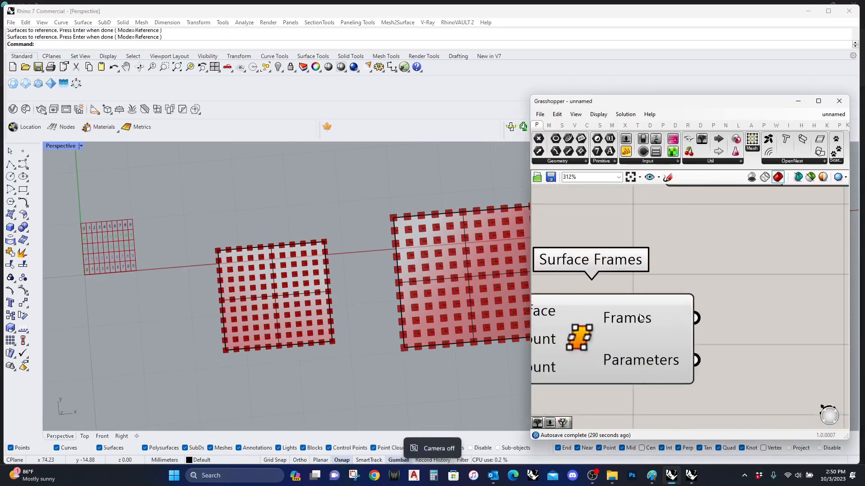
{"action": "double_click", "coordinate": [787, 276]}
{"action": "type", "text": "POINT LIST"}
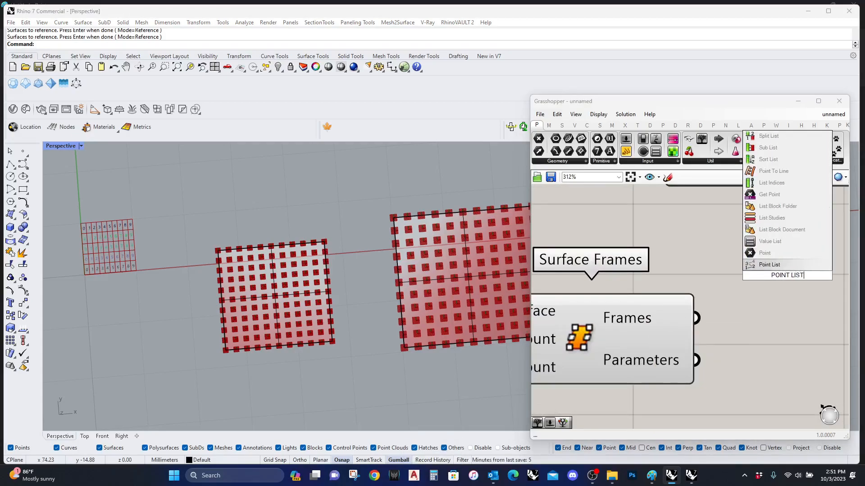
{"action": "left_click", "coordinate": [772, 264]}
{"action": "left_click_drag", "start_coordinate": [722, 282], "coordinate": [696, 318]}
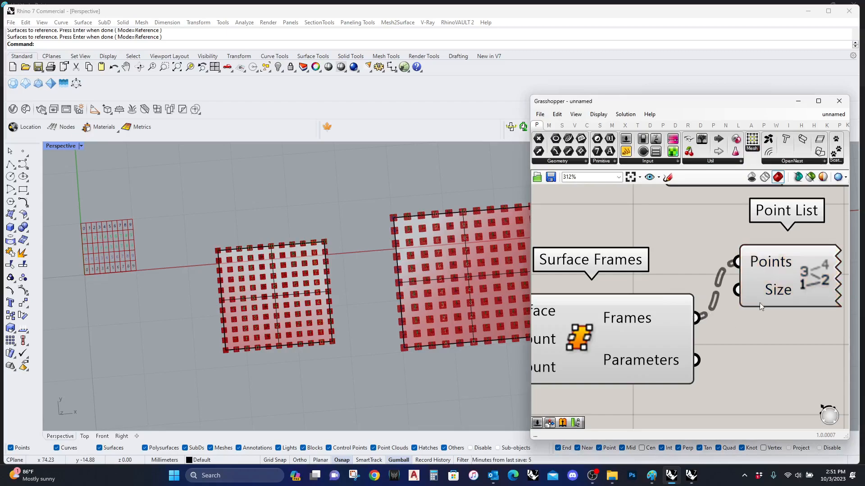
{"action": "left_click_drag", "start_coordinate": [772, 295], "coordinate": [800, 350]}
Turn off the preview of the Surface Frames component so only the Point List numbering is drawn
{"action": "right_click_drag", "start_coordinate": [645, 323], "coordinate": [613, 254]}
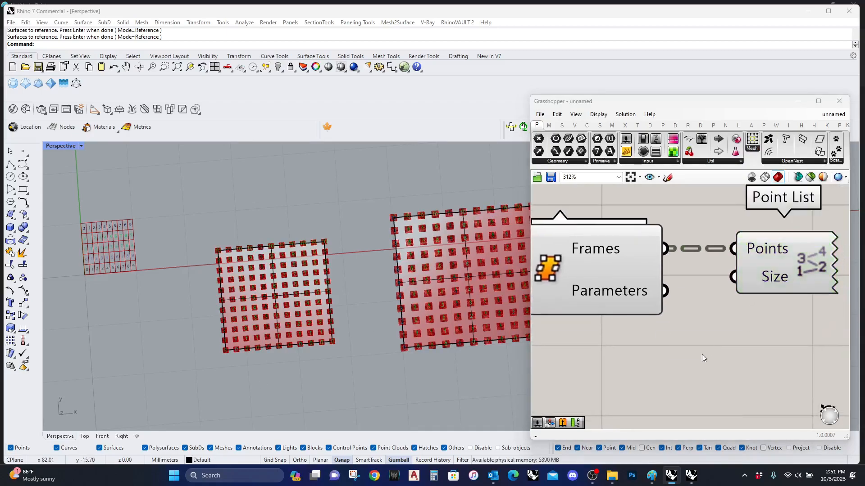
{"action": "double_click", "coordinate": [702, 354]}
{"action": "type", "text": "SLI"}
{"action": "left_click", "coordinate": [601, 289]}
{"action": "middle_click", "coordinate": [601, 289]}
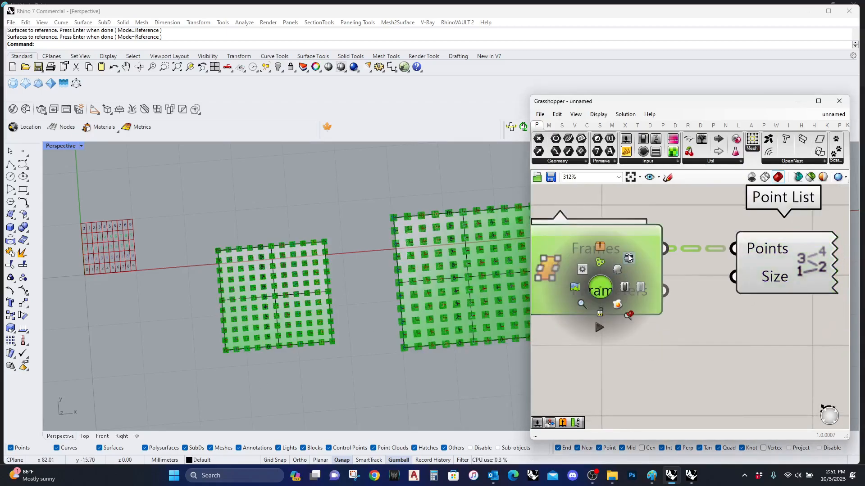
{"action": "left_click", "coordinate": [634, 267]}
{"action": "scroll", "coordinate": [652, 372], "scroll_direction": "down", "scroll_amount": 3}
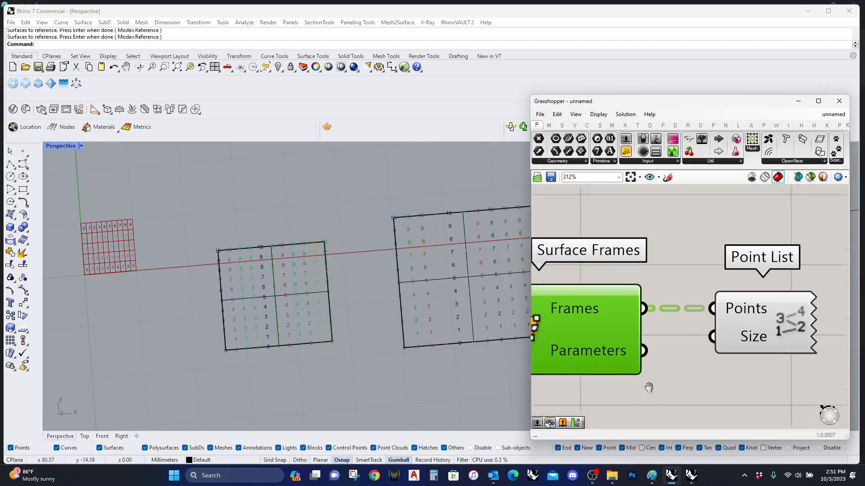
Add a Param Viewer fed by Surface Frames' Frames output and place it in the open canvas area beyond the Point List
{"action": "left_click_drag", "start_coordinate": [726, 412], "coordinate": [565, 315]}
{"action": "left_click_drag", "start_coordinate": [614, 343], "coordinate": [608, 433]}
{"action": "left_click", "coordinate": [702, 139]}
{"action": "left_click", "coordinate": [739, 310]}
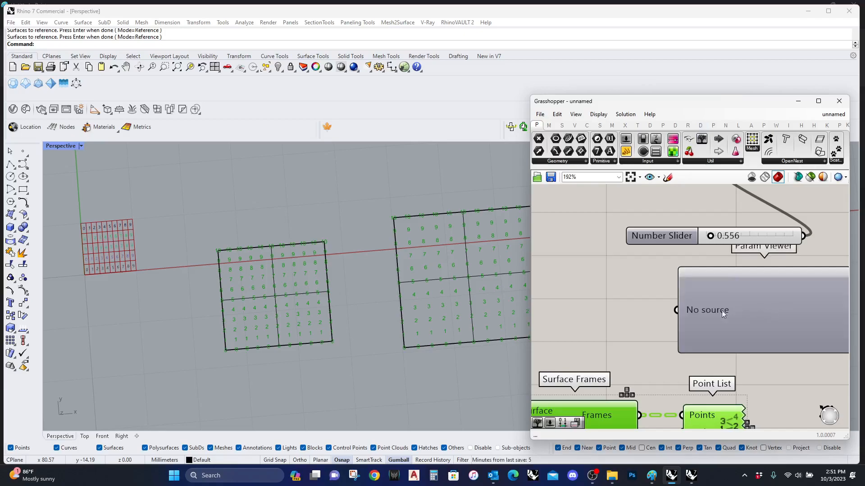
{"action": "left_click_drag", "start_coordinate": [677, 310], "coordinate": [637, 414]}
{"action": "scroll", "coordinate": [590, 261], "scroll_direction": "down", "scroll_amount": 3}
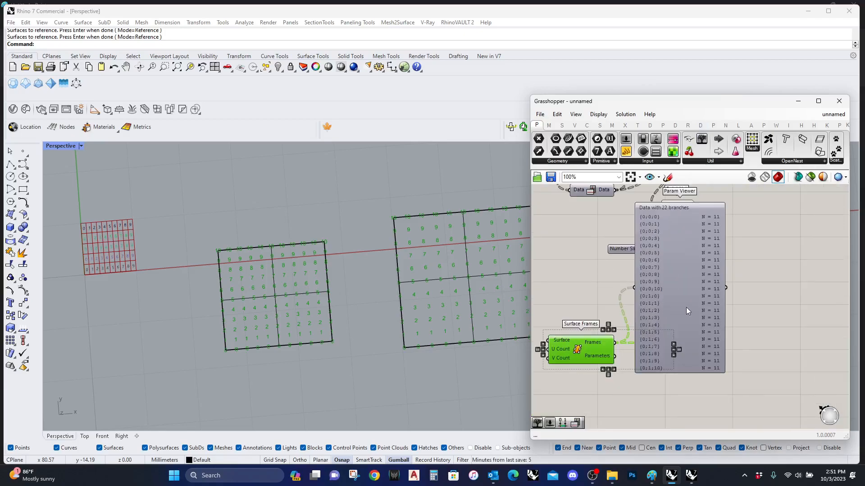
{"action": "left_click_drag", "start_coordinate": [686, 311], "coordinate": [764, 276]}
{"action": "left_click_drag", "start_coordinate": [764, 336], "coordinate": [764, 354]}
{"action": "mouse_move", "coordinate": [644, 367]}
{"action": "right_mouse_down"}
{"action": "mouse_move", "coordinate": [682, 355]}
{"action": "mouse_move", "coordinate": [649, 369]}
{"action": "right_mouse_up"}
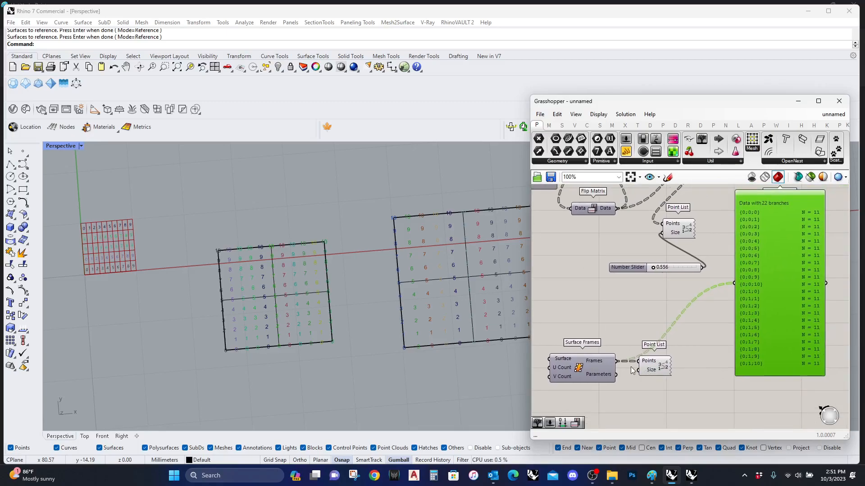
Simplify the data paths of Surface Frames' Frames output
{"action": "right_click", "coordinate": [600, 360]}
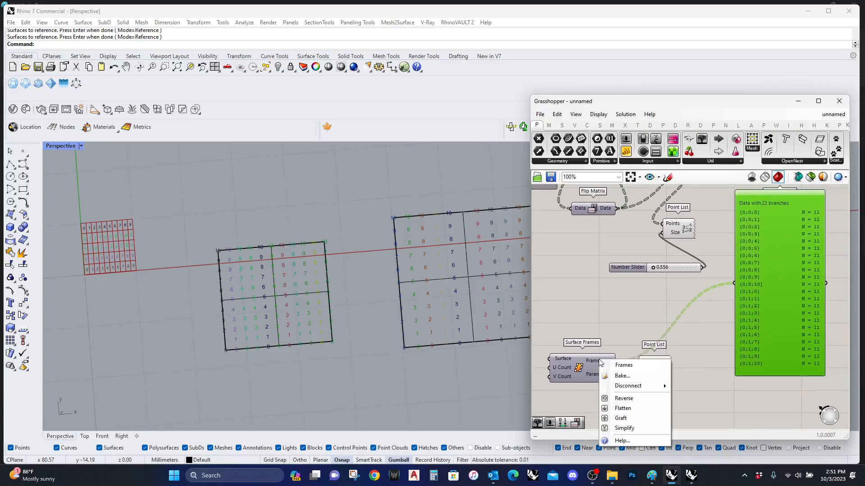
{"action": "left_click", "coordinate": [621, 428]}
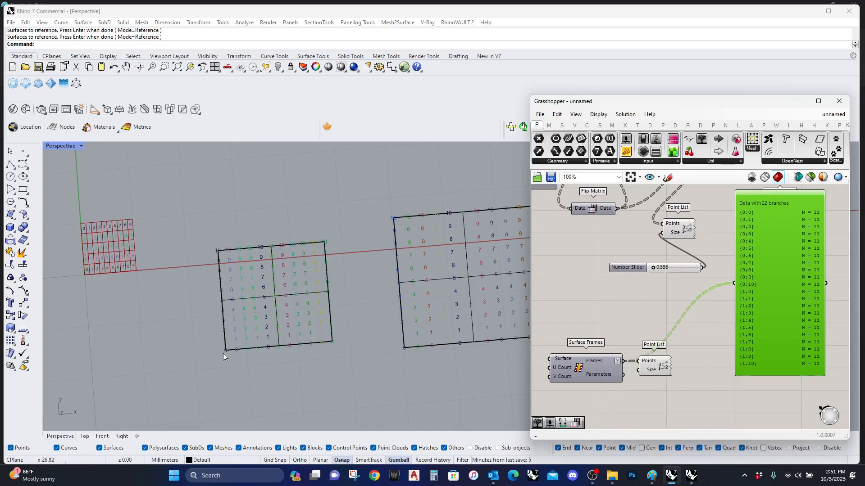
{"action": "scroll", "coordinate": [560, 368], "scroll_direction": "up", "scroll_amount": 3}
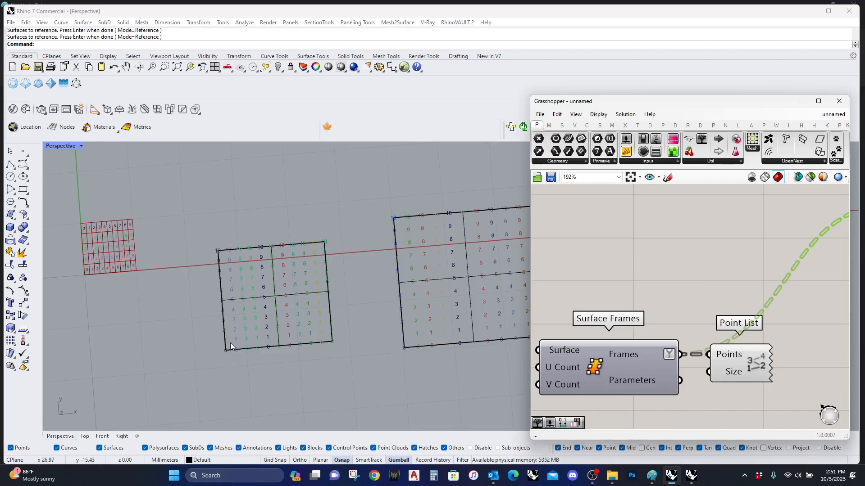
{"action": "scroll", "coordinate": [218, 325], "scroll_direction": "up", "scroll_amount": 2}
Duplicate the Number Slider below Surface Frames, connect it to the new Point List's Size input and set it to 0.982
{"action": "scroll", "coordinate": [776, 309], "scroll_direction": "down", "scroll_amount": 4}
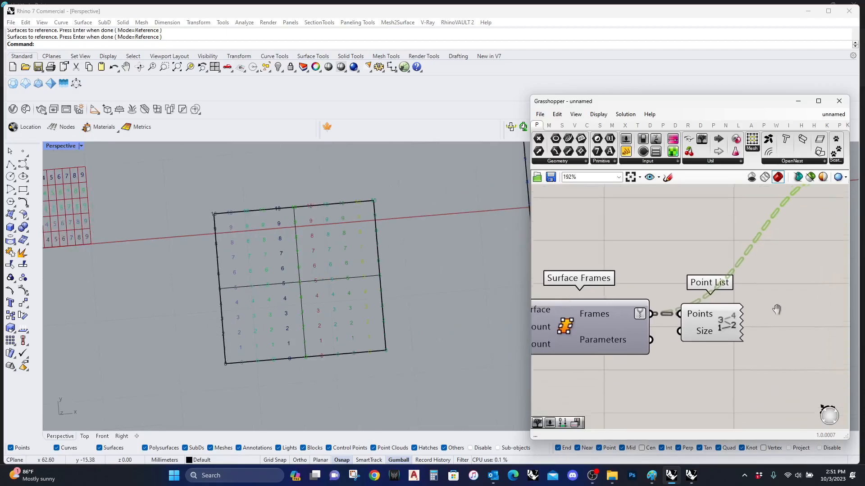
{"action": "scroll", "coordinate": [696, 318], "scroll_direction": "down", "scroll_amount": 4}
{"action": "scroll", "coordinate": [707, 252], "scroll_direction": "up", "scroll_amount": 3}
{"action": "left_click_drag", "start_coordinate": [719, 295], "coordinate": [670, 412], "text": "alt"}
{"action": "left_click_drag", "start_coordinate": [686, 380], "coordinate": [657, 403]}
{"action": "scroll", "coordinate": [648, 410], "scroll_direction": "up", "scroll_amount": 5}
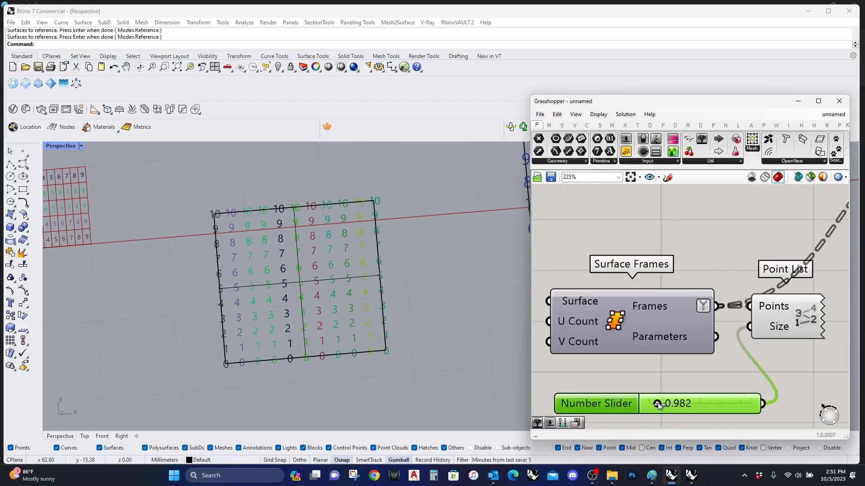
Compare the branch paths in the Param Viewer with the numbered points on the nearer surface and Surface Frames' U and V counts
{"action": "scroll", "coordinate": [694, 304], "scroll_direction": "down", "scroll_amount": 3}
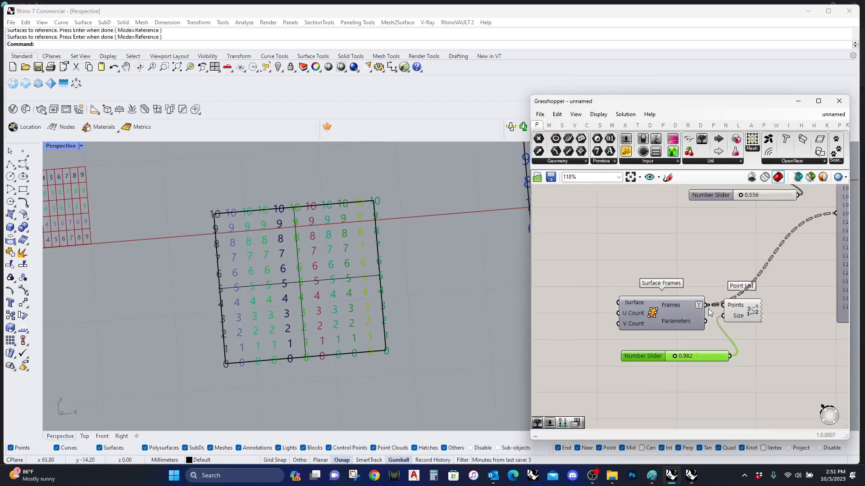
{"action": "right_click_drag", "start_coordinate": [694, 302], "coordinate": [524, 331]}
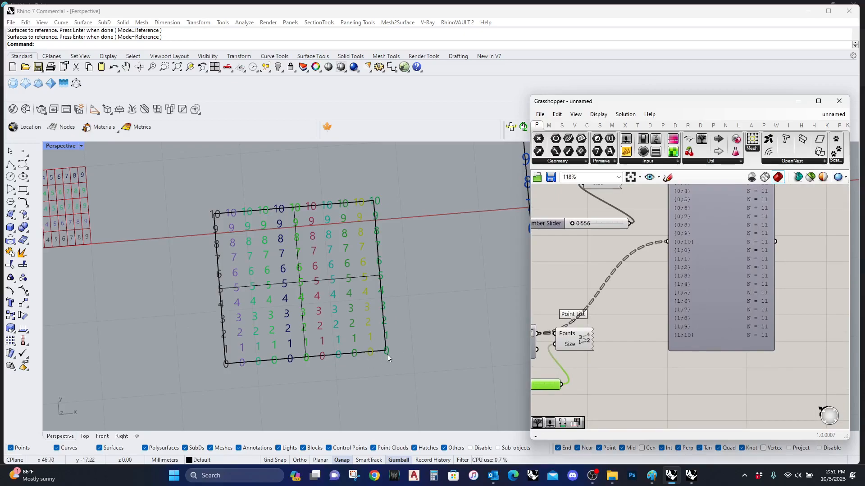
{"action": "right_click_drag", "start_coordinate": [645, 333], "coordinate": [593, 326]}
{"action": "scroll", "coordinate": [645, 358], "scroll_direction": "up", "scroll_amount": 1}
{"action": "right_click_drag", "start_coordinate": [736, 298], "coordinate": [715, 342]}
{"action": "right_click_drag", "start_coordinate": [752, 277], "coordinate": [744, 300]}
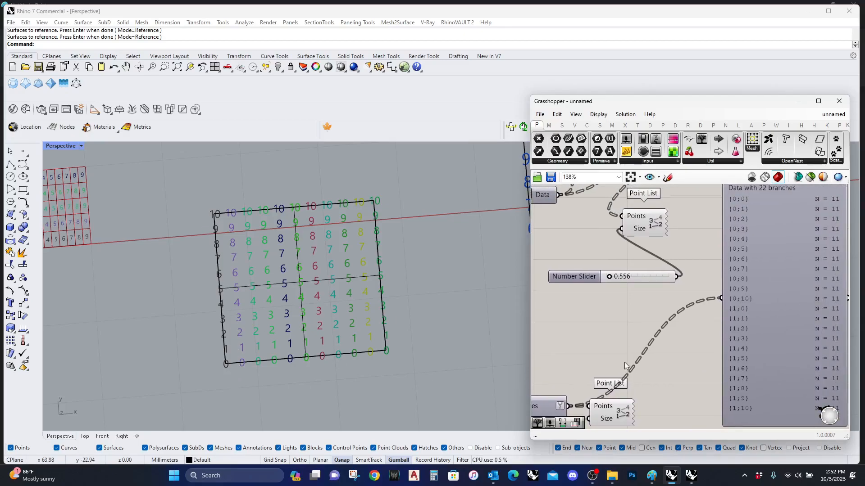
{"action": "right_click_drag", "start_coordinate": [623, 363], "coordinate": [816, 258]}
{"action": "scroll", "coordinate": [669, 311], "scroll_direction": "up", "scroll_amount": 2}
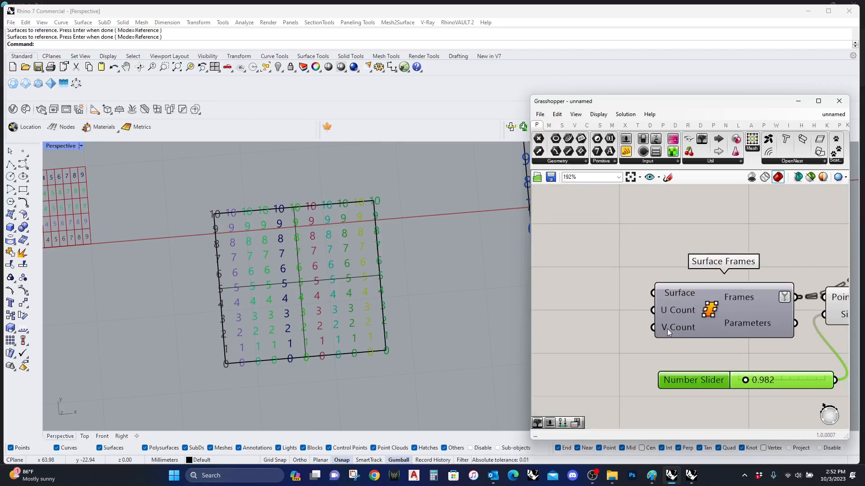
{"action": "mouse_move", "coordinate": [675, 329]}
{"action": "right_click_drag", "start_coordinate": [710, 323], "coordinate": [510, 342]}
{"action": "scroll", "coordinate": [725, 315], "scroll_direction": "down", "scroll_amount": 3}
{"action": "scroll", "coordinate": [730, 345], "scroll_direction": "up", "scroll_amount": 4}
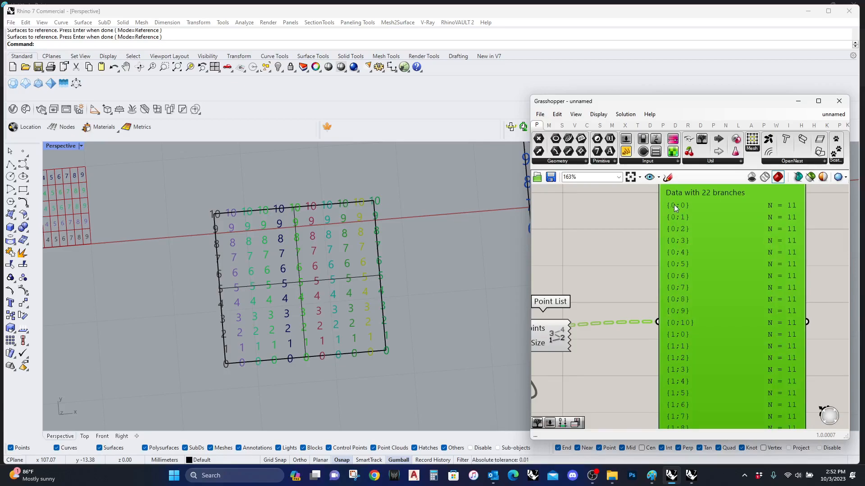
{"action": "right_click_drag", "start_coordinate": [672, 398], "coordinate": [667, 317]}
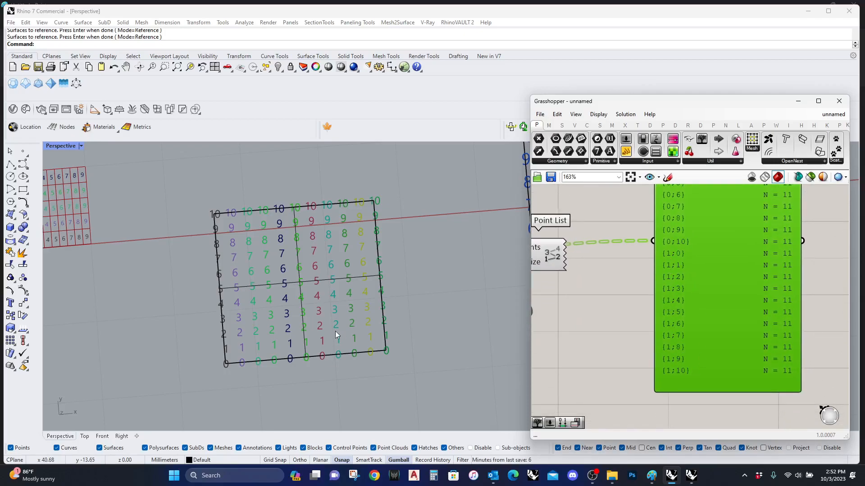
Select each plane surface in turn and examine which Param Viewer branches, {0;…} or {1;…}, belong to it
{"action": "scroll", "coordinate": [333, 336], "scroll_direction": "down", "scroll_amount": 3}
{"action": "right_click_drag", "start_coordinate": [690, 277], "coordinate": [704, 335]}
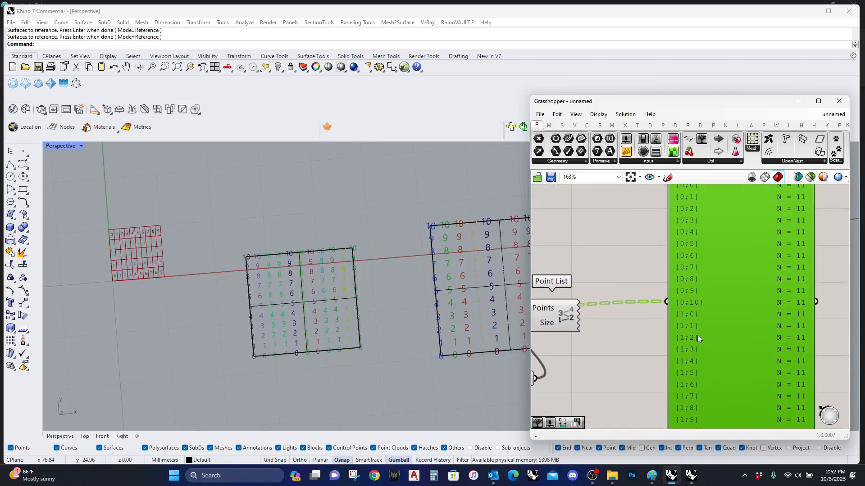
{"action": "left_click", "coordinate": [356, 305]}
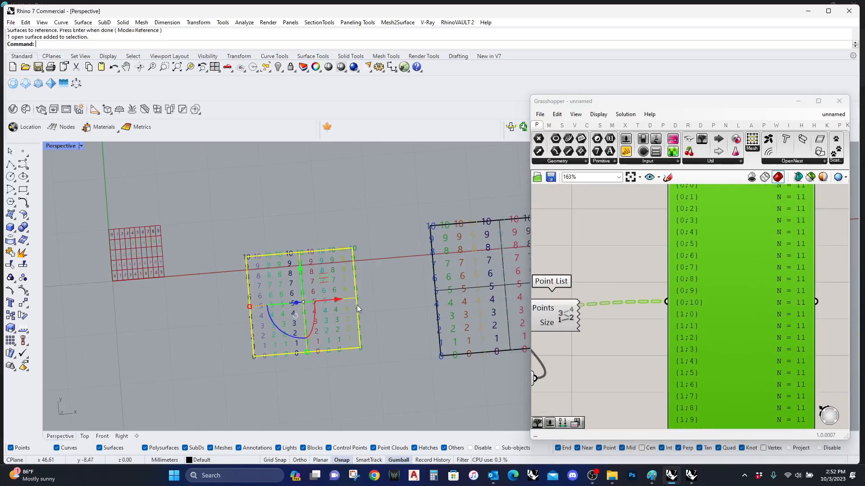
{"action": "right_click_drag", "start_coordinate": [680, 186], "coordinate": [661, 259]}
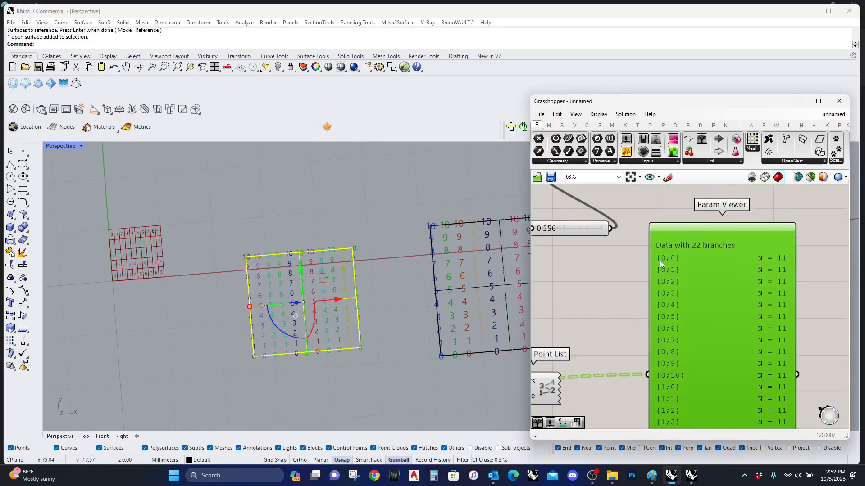
{"action": "left_click", "coordinate": [364, 418]}
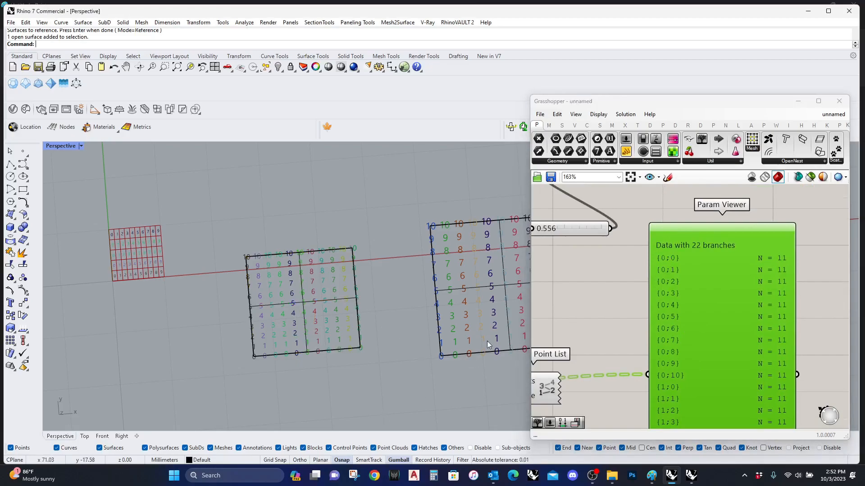
{"action": "left_click", "coordinate": [487, 355]}
{"action": "right_click_drag", "start_coordinate": [684, 418], "coordinate": [710, 348]}
{"action": "right_click_drag", "start_coordinate": [700, 396], "coordinate": [736, 301]}
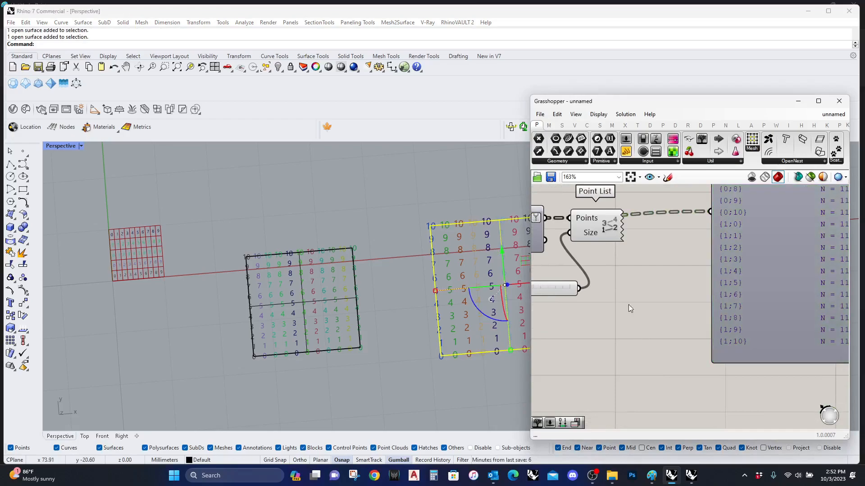
Duplicate the 0.556 Number Slider beside Surface Frames and set the copy to natural-number rounding with a range of 0 to 12
{"action": "scroll", "coordinate": [628, 307], "scroll_direction": "down", "scroll_amount": 3}
{"action": "left_click_drag", "start_coordinate": [781, 280], "coordinate": [597, 379]}
{"action": "right_click_drag", "start_coordinate": [626, 386], "coordinate": [710, 294]}
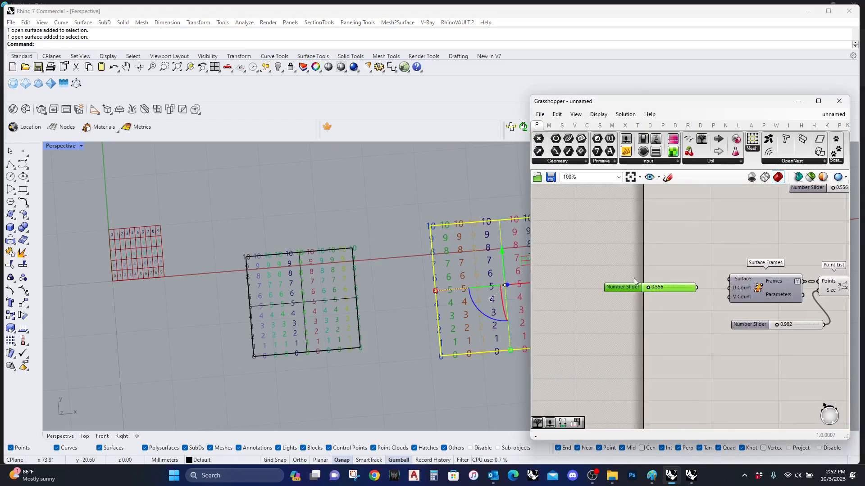
{"action": "double_click", "coordinate": [626, 288]}
{"action": "left_click", "coordinate": [636, 262]}
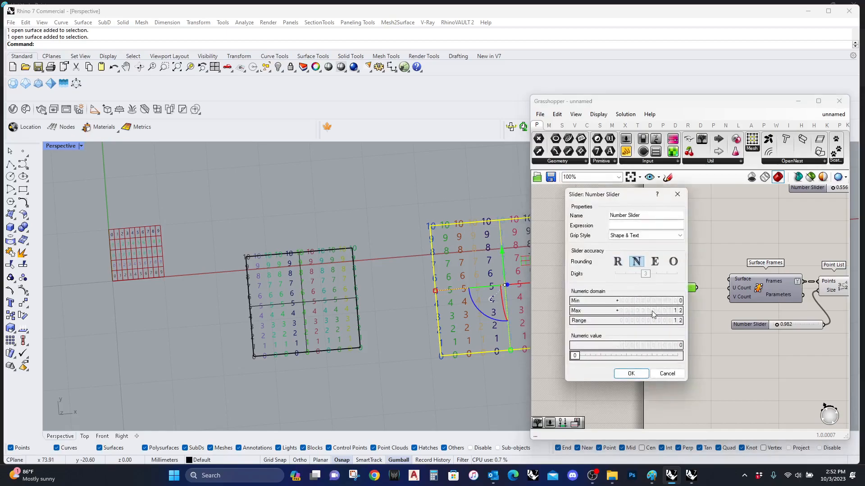
{"action": "left_click", "coordinate": [627, 376]}
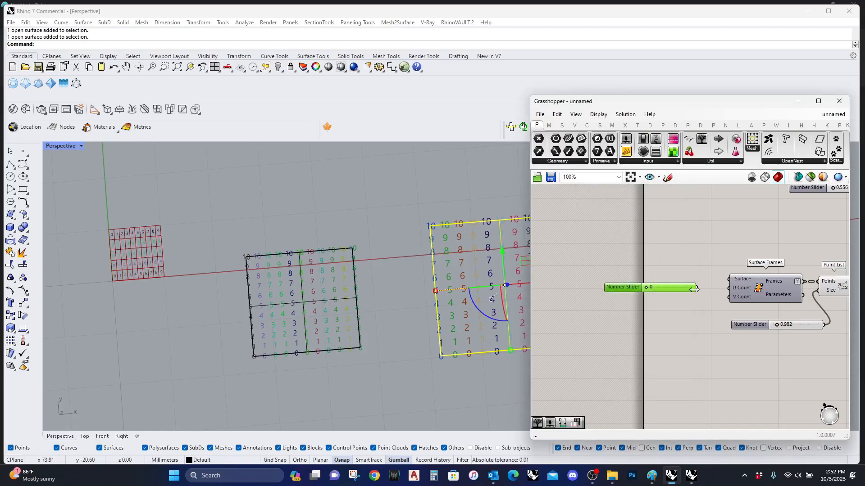
Duplicate the integer slider, connect the pair to Surface Frames' U Count and V Count, and set U to 4 and V to 9
{"action": "left_click_drag", "start_coordinate": [647, 287], "coordinate": [690, 318]}
{"action": "left_click_drag", "start_coordinate": [729, 298], "coordinate": [676, 320]}
{"action": "left_click_drag", "start_coordinate": [657, 287], "coordinate": [685, 319]}
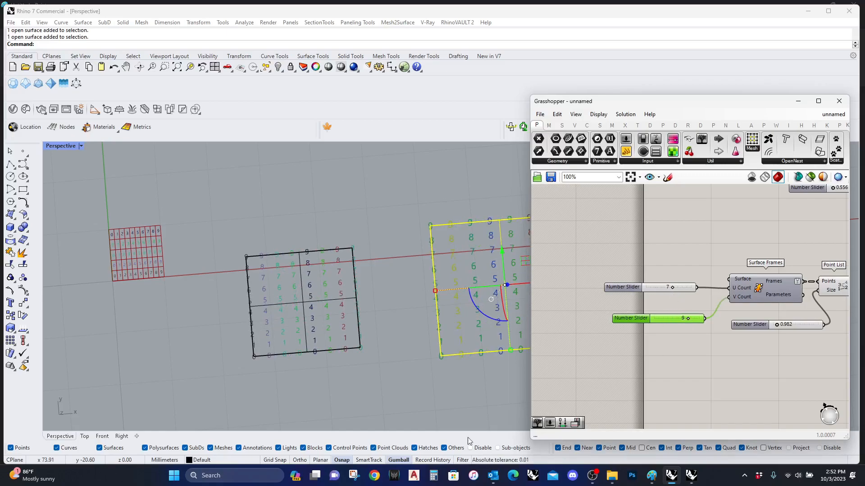
{"action": "left_click_drag", "start_coordinate": [671, 288], "coordinate": [661, 290]}
Compare the numbered points on both surfaces with the Param Viewer's branch paths and the U Count and V Count sliders
{"action": "scroll", "coordinate": [278, 324], "scroll_direction": "down", "scroll_amount": 3}
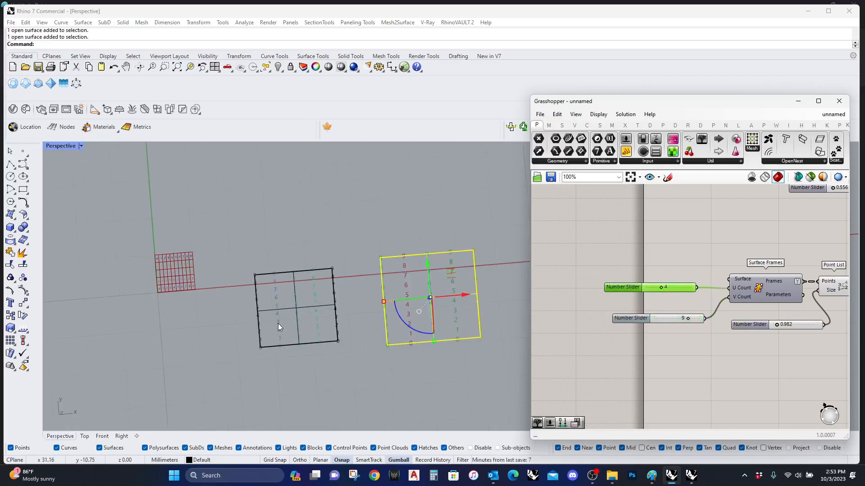
{"action": "left_click", "coordinate": [486, 369]}
{"action": "right_click_drag", "start_coordinate": [734, 302], "coordinate": [615, 310]}
{"action": "right_click_drag", "start_coordinate": [694, 308], "coordinate": [608, 312]}
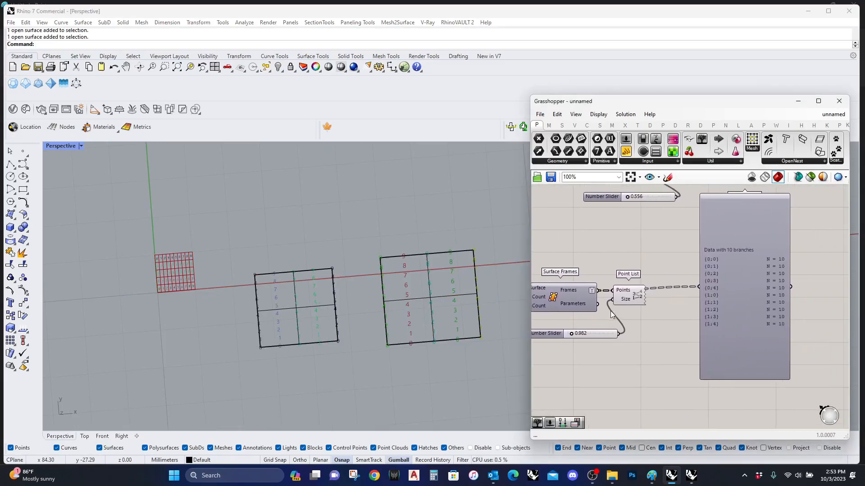
{"action": "scroll", "coordinate": [714, 289], "scroll_direction": "up", "scroll_amount": 2}
{"action": "right_click_drag", "start_coordinate": [640, 303], "coordinate": [727, 298]}
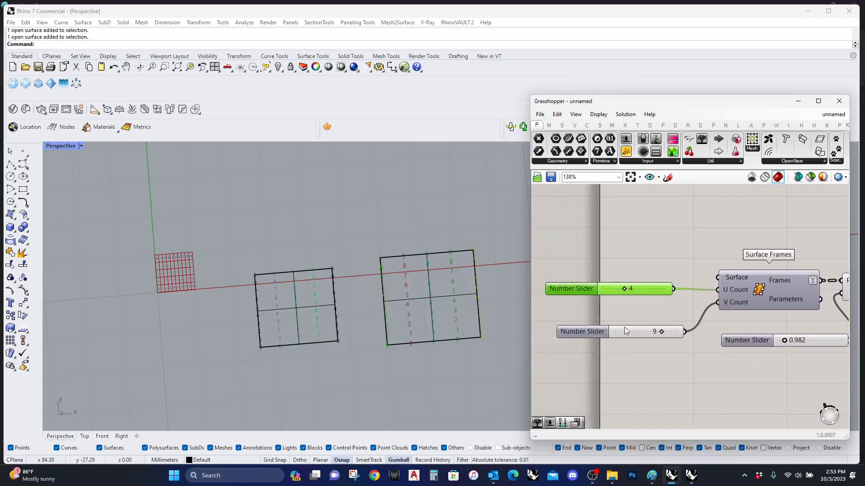
{"action": "scroll", "coordinate": [303, 350], "scroll_direction": "up", "scroll_amount": 3}
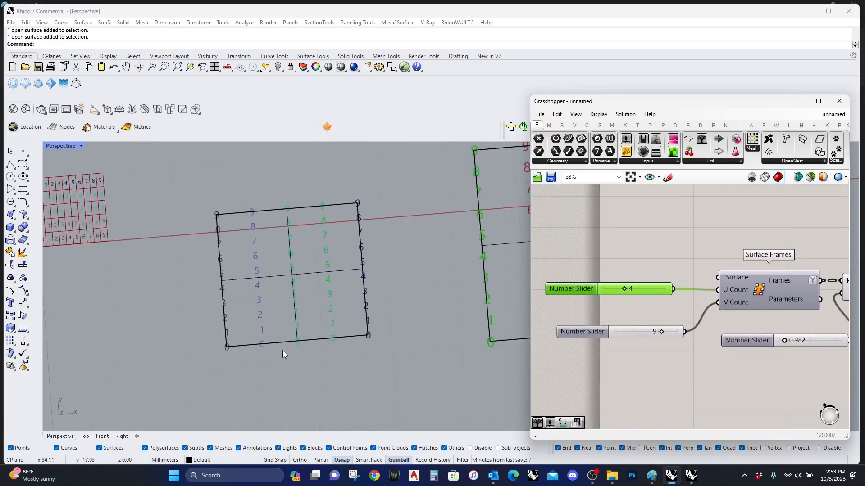
{"action": "scroll", "coordinate": [283, 350], "scroll_direction": "up", "scroll_amount": 1}
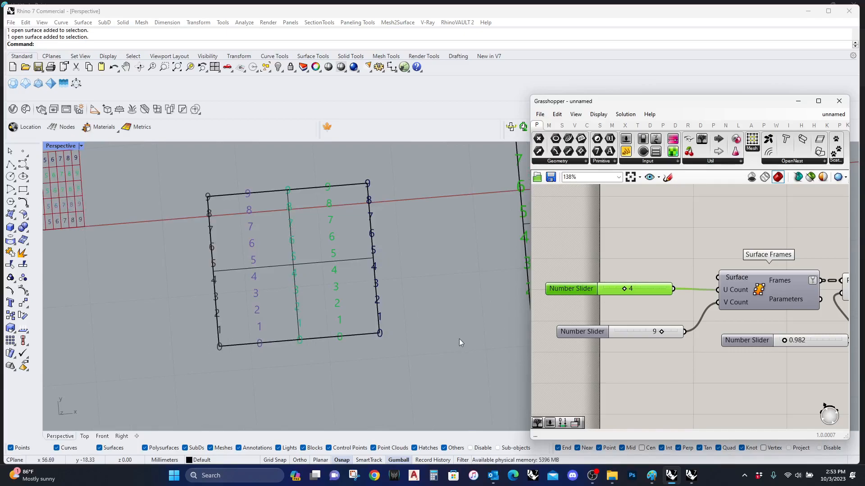
{"action": "scroll", "coordinate": [658, 345], "scroll_direction": "down", "scroll_amount": 4}
{"action": "right_click_drag", "start_coordinate": [841, 346], "coordinate": [722, 333]}
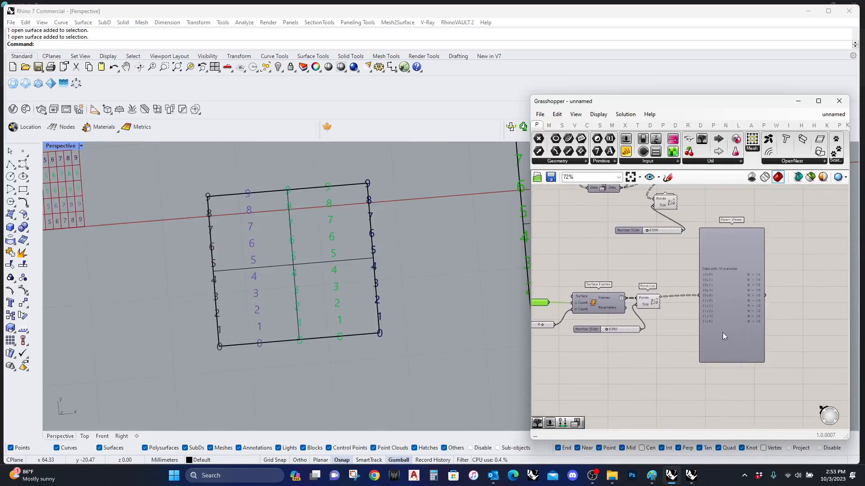
{"action": "scroll", "coordinate": [720, 331], "scroll_direction": "up", "scroll_amount": 5}
{"action": "right_click_drag", "start_coordinate": [539, 375], "coordinate": [757, 372]}
{"action": "right_click_drag", "start_coordinate": [547, 326], "coordinate": [693, 336]}
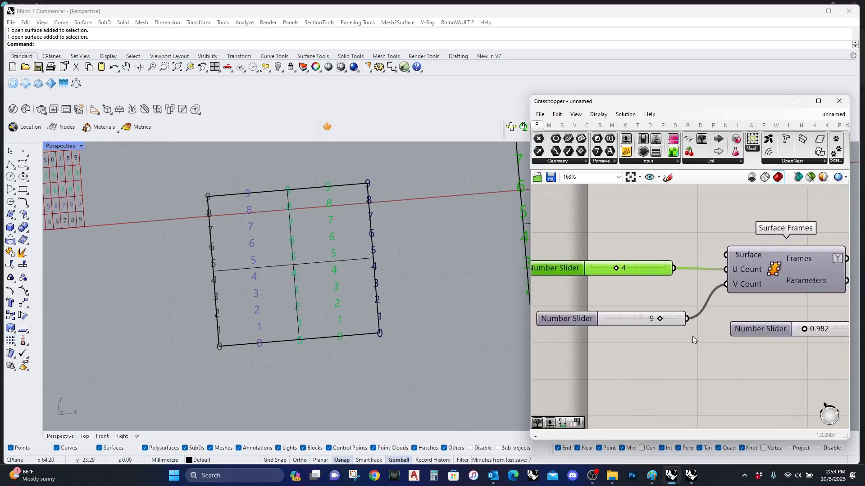
{"action": "right_click_drag", "start_coordinate": [754, 322], "coordinate": [705, 337]}
Turn on the preview of Surface Frames and deselect it to examine the frames on the surfaces
{"action": "left_click", "coordinate": [714, 283]}
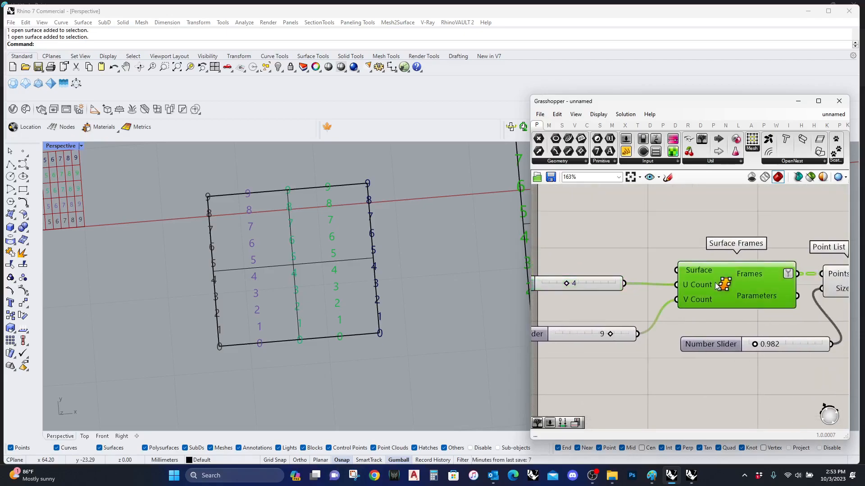
{"action": "middle_click", "coordinate": [715, 283]}
{"action": "left_click", "coordinate": [733, 266]}
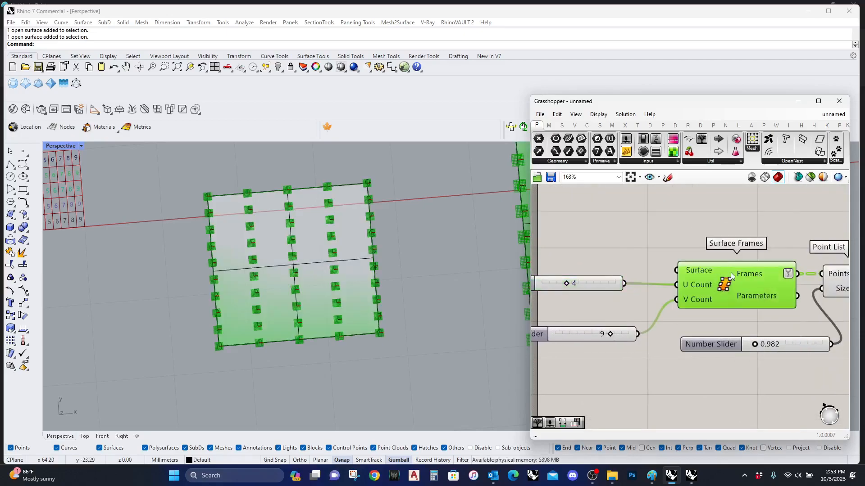
{"action": "left_click", "coordinate": [667, 409]}
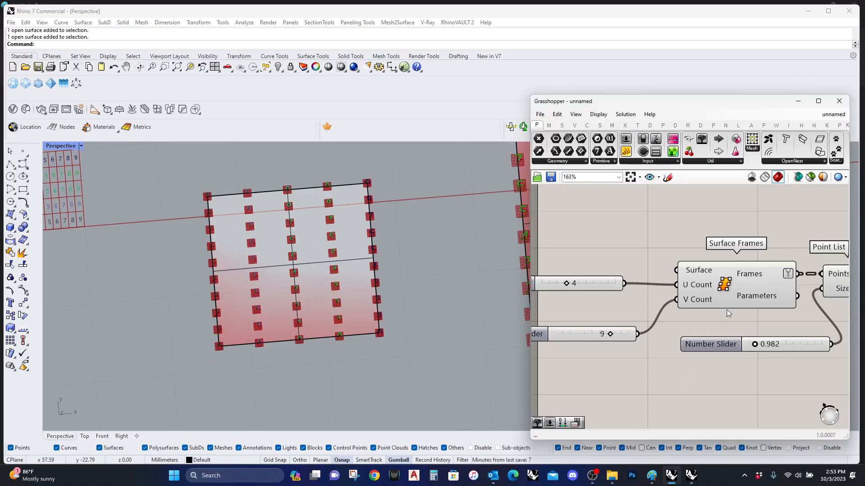
Turn off the preview of Surface Frames so only the point numbers show
{"action": "scroll", "coordinate": [717, 301], "scroll_direction": "down", "scroll_amount": 3}
{"action": "right_click_drag", "start_coordinate": [636, 292], "coordinate": [661, 306]}
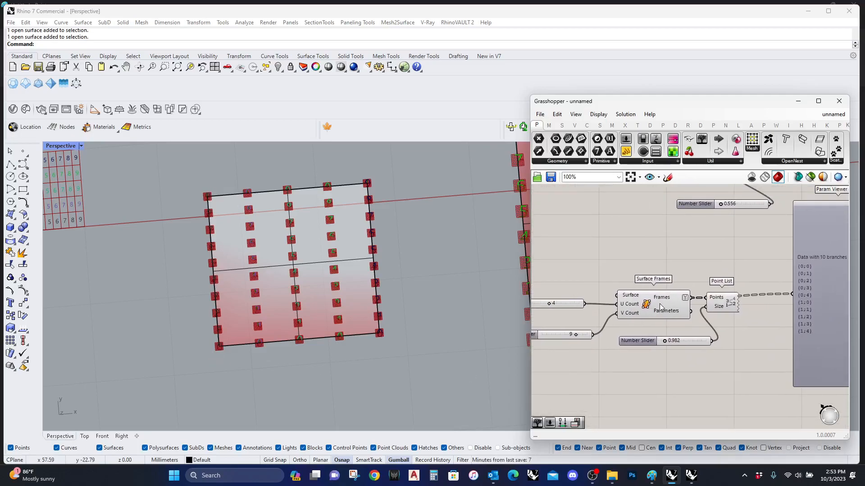
{"action": "scroll", "coordinate": [660, 305], "scroll_direction": "up", "scroll_amount": 2}
{"action": "left_click", "coordinate": [659, 305]}
{"action": "middle_click", "coordinate": [661, 305]}
{"action": "left_click", "coordinate": [686, 276]}
{"action": "left_click", "coordinate": [729, 229]}
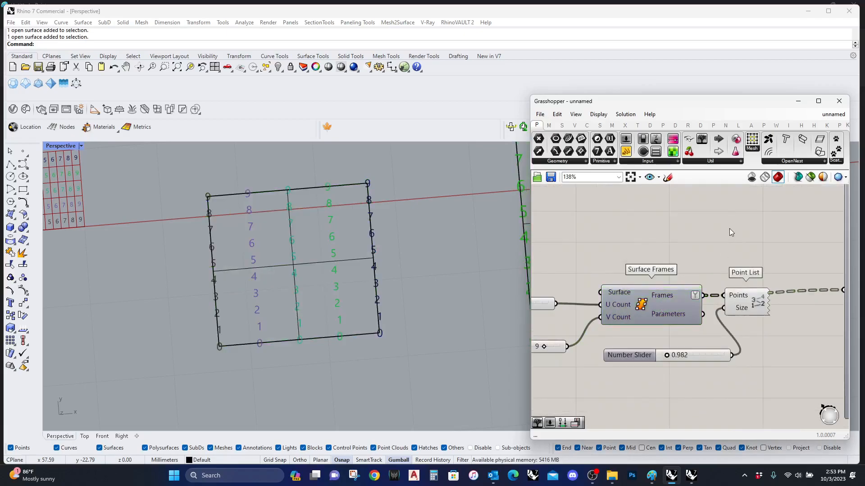
Move the Point List farther from Surface Frames to make room between the two components
{"action": "right_click_drag", "start_coordinate": [784, 294], "coordinate": [660, 323]}
{"action": "scroll", "coordinate": [663, 323], "scroll_direction": "down", "scroll_amount": 2}
{"action": "left_click", "coordinate": [724, 344]}
{"action": "left_click_drag", "start_coordinate": [630, 326], "coordinate": [661, 323]}
{"action": "right_click_drag", "start_coordinate": [646, 288], "coordinate": [672, 286]}
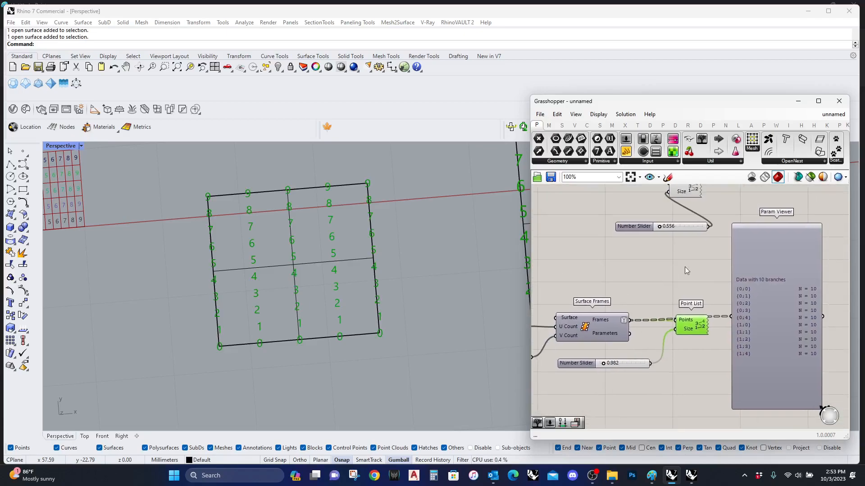
Try to flip the frames' data tree with a Flip Matrix component fed by Surface Frames' Frames output, and read its error
{"action": "double_click", "coordinate": [649, 289]}
{"action": "type", "text": "FLI"}
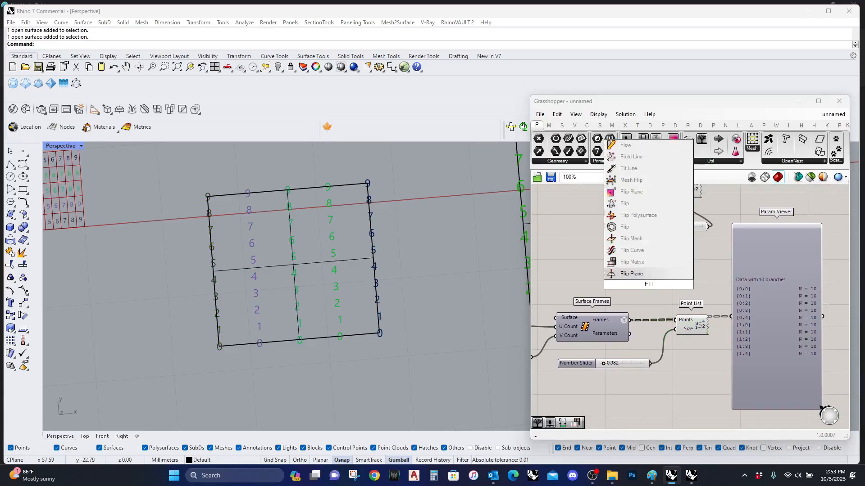
{"action": "type", "text": "P MATRIX"}
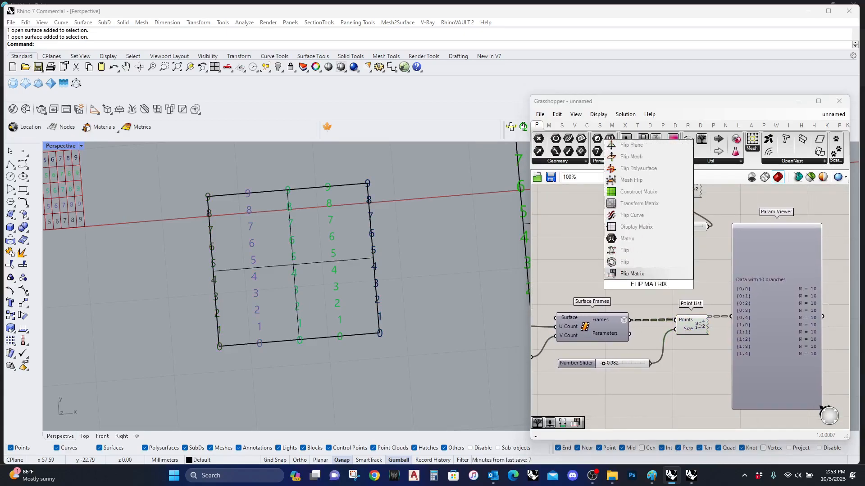
{"action": "key", "text": "Return"}
{"action": "left_click_drag", "start_coordinate": [626, 284], "coordinate": [630, 321]}
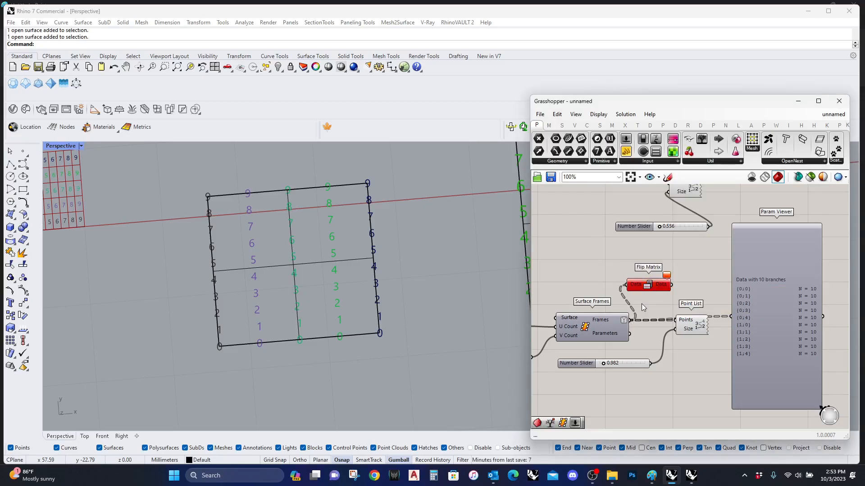
{"action": "scroll", "coordinate": [664, 283], "scroll_direction": "up", "scroll_amount": 3}
{"action": "mouse_move", "coordinate": [671, 279]}
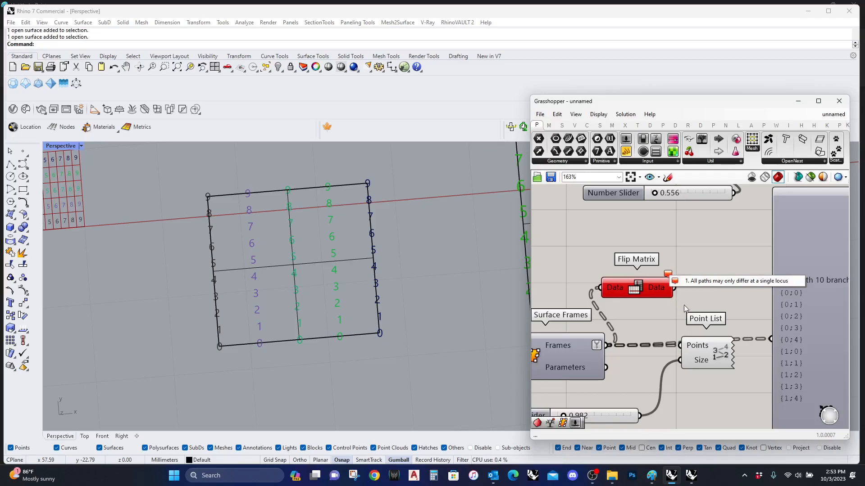
Review the two-level branch paths in the Param Viewer and delete the Flip Matrix component
{"action": "scroll", "coordinate": [192, 342], "scroll_direction": "down", "scroll_amount": 2}
{"action": "right_click_drag", "start_coordinate": [367, 395], "coordinate": [386, 296]}
{"action": "right_click_drag", "start_coordinate": [748, 347], "coordinate": [705, 283]}
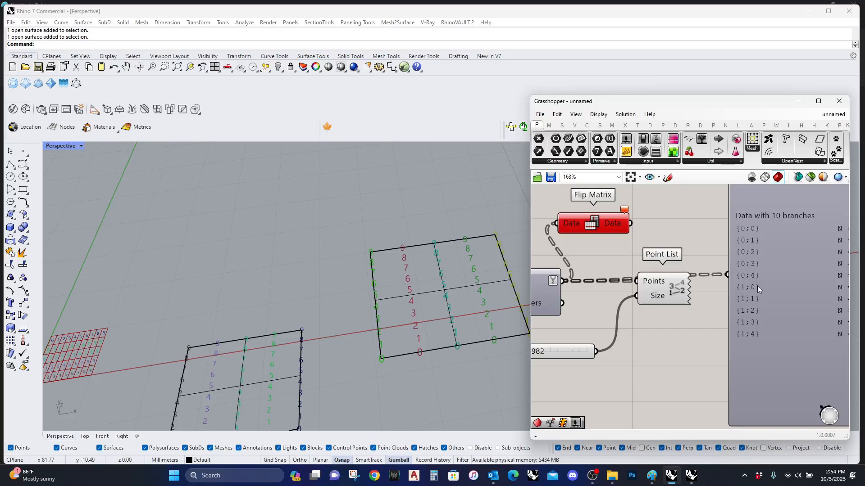
{"action": "right_click_drag", "start_coordinate": [659, 223], "coordinate": [707, 298]}
{"action": "left_click", "coordinate": [657, 295]}
{"action": "key", "text": "Delete"}
Add a Path Mapper component above Surface Frames and Point List
{"action": "double_click", "coordinate": [651, 278]}
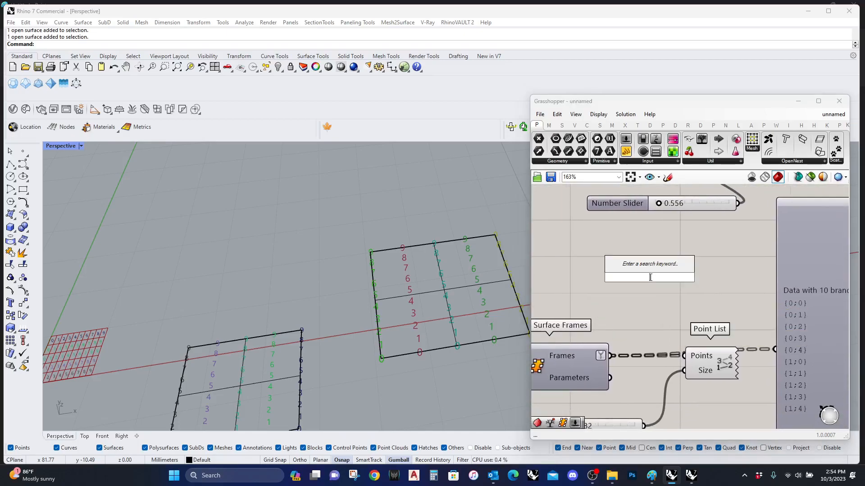
{"action": "type", "text": "PATH"}
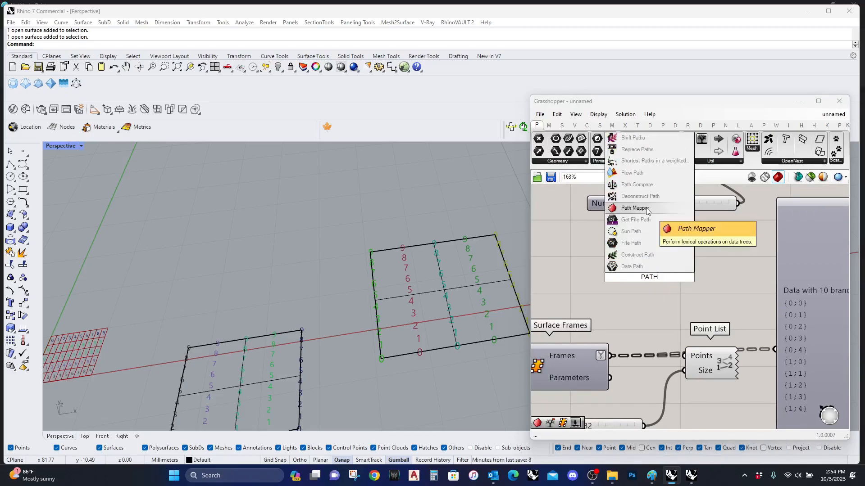
{"action": "left_click", "coordinate": [647, 208]}
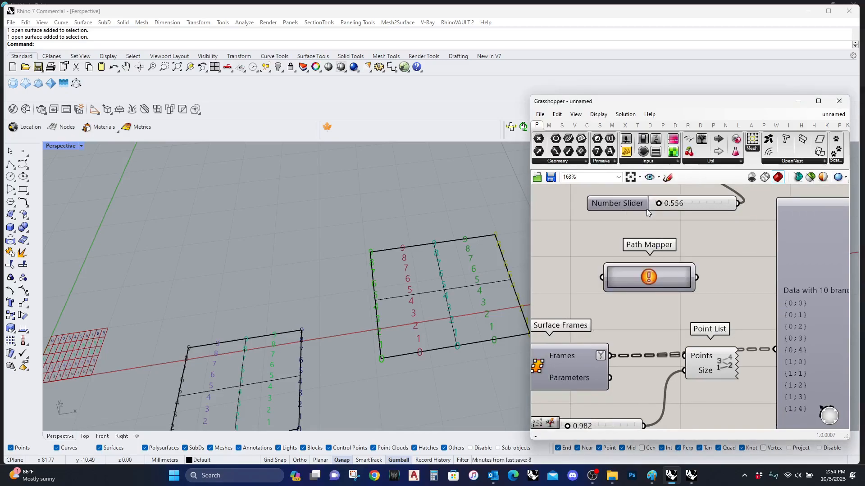
Set the Path Mapper's source to {A;B}(i) and its target to {A;i}(B)
{"action": "left_click", "coordinate": [667, 277]}
{"action": "double_click", "coordinate": [666, 277]}
{"action": "left_click", "coordinate": [616, 234]}
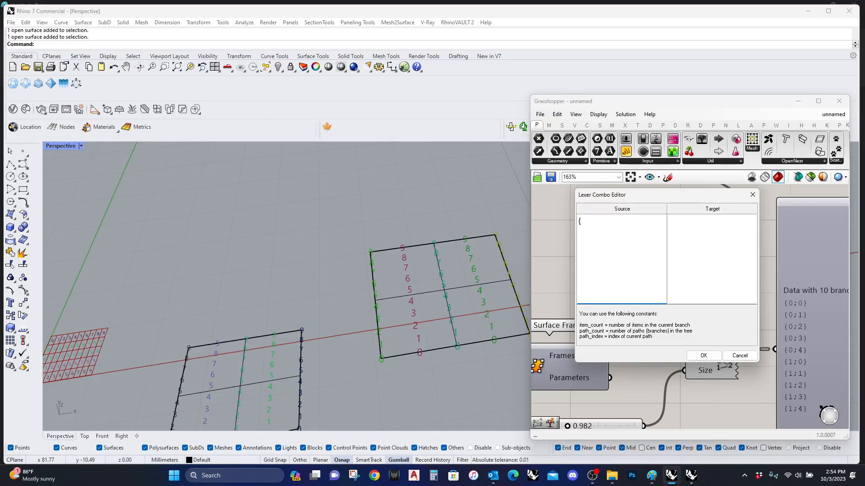
{"action": "key", "text": "BackSpace"}
{"action": "key", "text": "Caps_Lock"}
{"action": "type", "text": "B}(i"}
{"action": "left_click", "coordinate": [690, 222]}
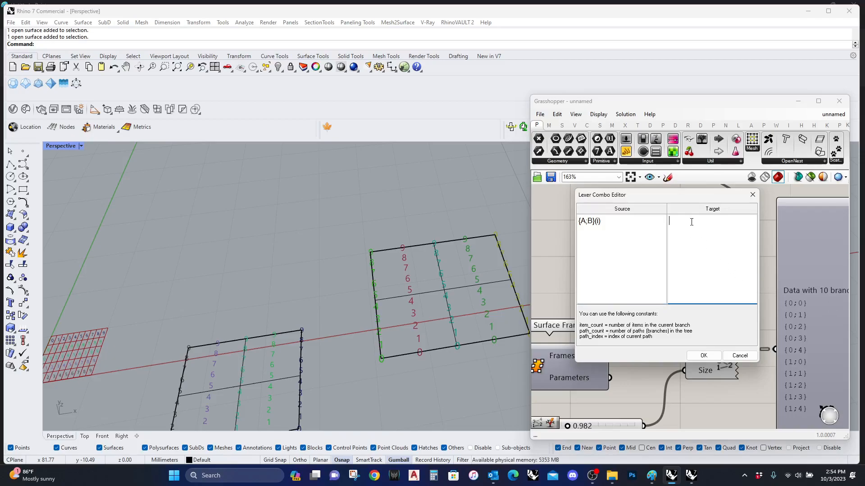
{"action": "type", "text": "{A;i}(B"}
{"action": "left_click", "coordinate": [703, 356]}
Connect Surface Frames' Frames output to the Path Mapper and the mapper's output to Point List's Points input
{"action": "left_click_drag", "start_coordinate": [602, 277], "coordinate": [610, 356]}
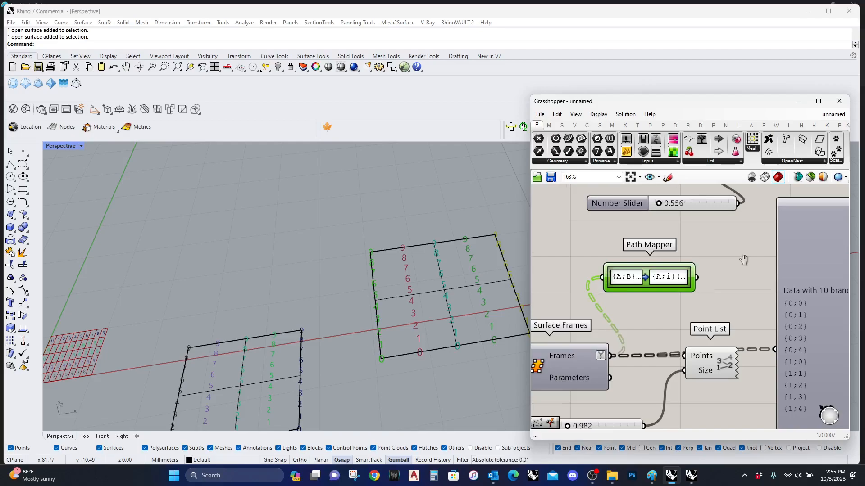
{"action": "right_click_drag", "start_coordinate": [747, 267], "coordinate": [695, 237]}
{"action": "left_click_drag", "start_coordinate": [645, 248], "coordinate": [675, 357]}
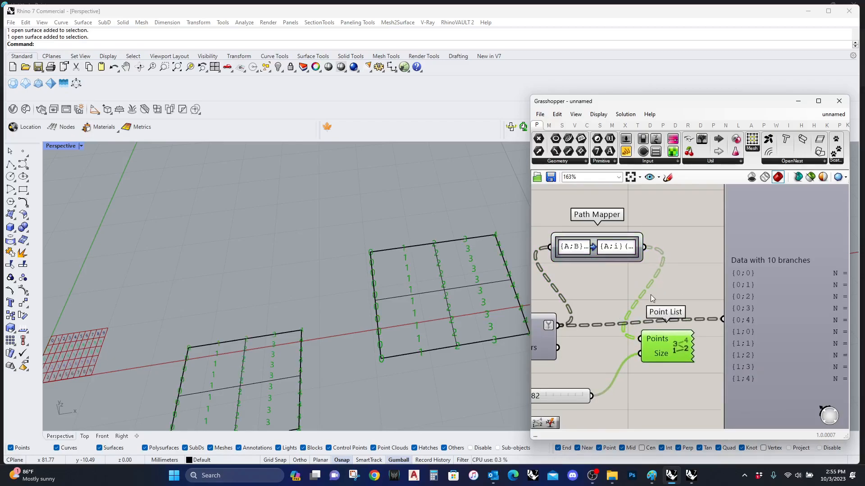
Reconnect Frames directly to Point List's Points input and change the Path Mapper's target to {A;(i)}(B)
{"action": "right_click_drag", "start_coordinate": [670, 283], "coordinate": [684, 275]}
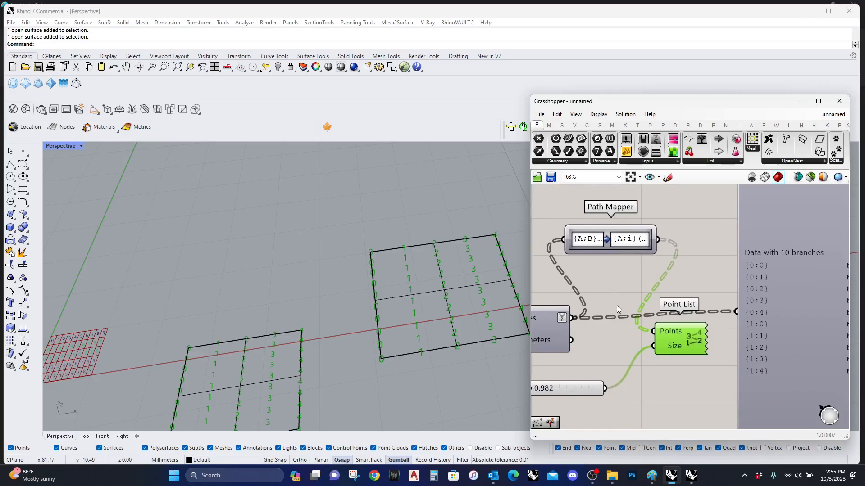
{"action": "left_click_drag", "start_coordinate": [572, 319], "coordinate": [653, 332]}
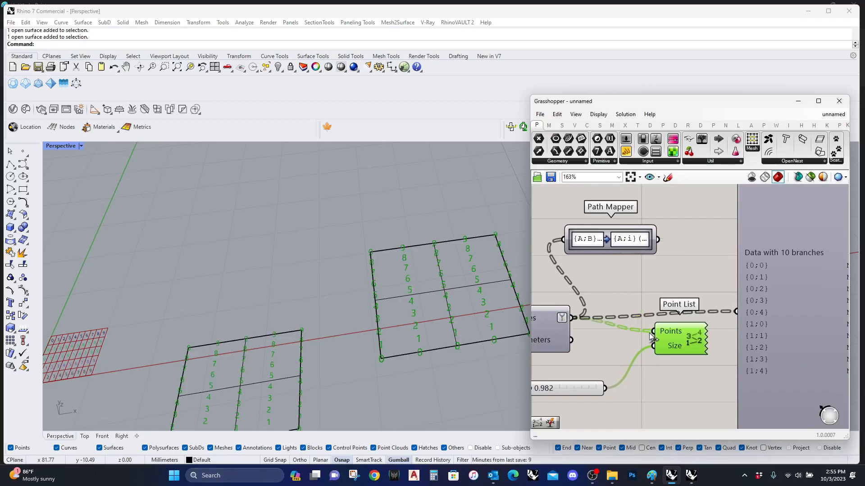
{"action": "double_click", "coordinate": [614, 243]}
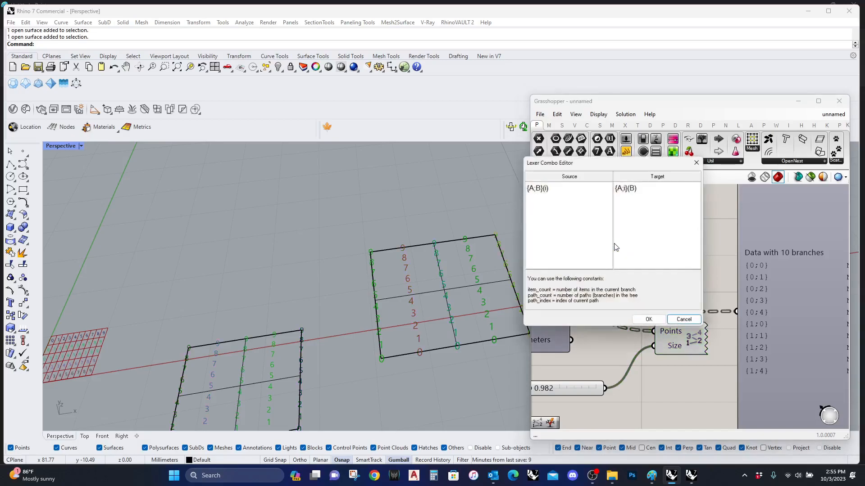
{"action": "left_click", "coordinate": [628, 187]}
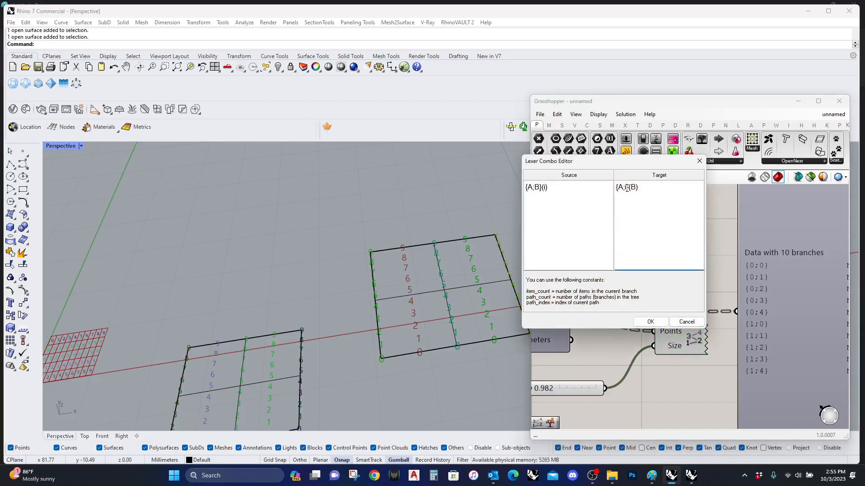
{"action": "type", "text": "(i)"}
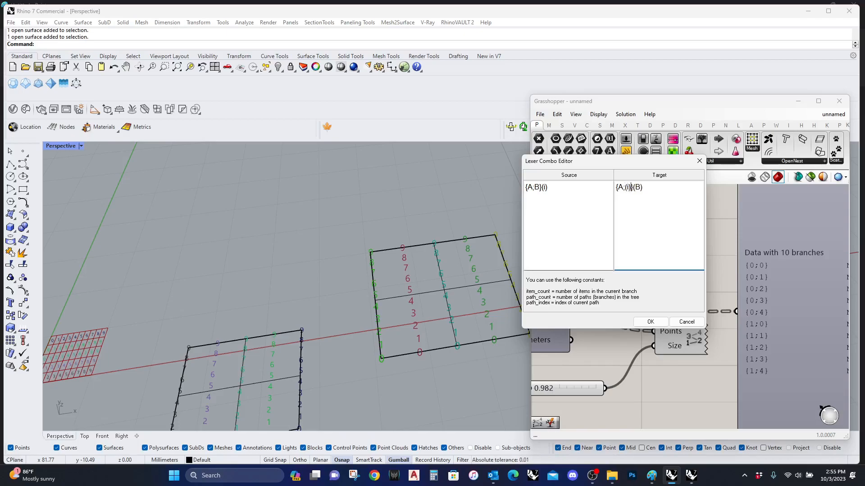
{"action": "left_click", "coordinate": [651, 322]}
Connect the Path Mapper's output to the Param Viewer and to Point List's Points input
{"action": "left_click_drag", "start_coordinate": [658, 240], "coordinate": [736, 312]}
{"action": "left_click_drag", "start_coordinate": [658, 239], "coordinate": [659, 329]}
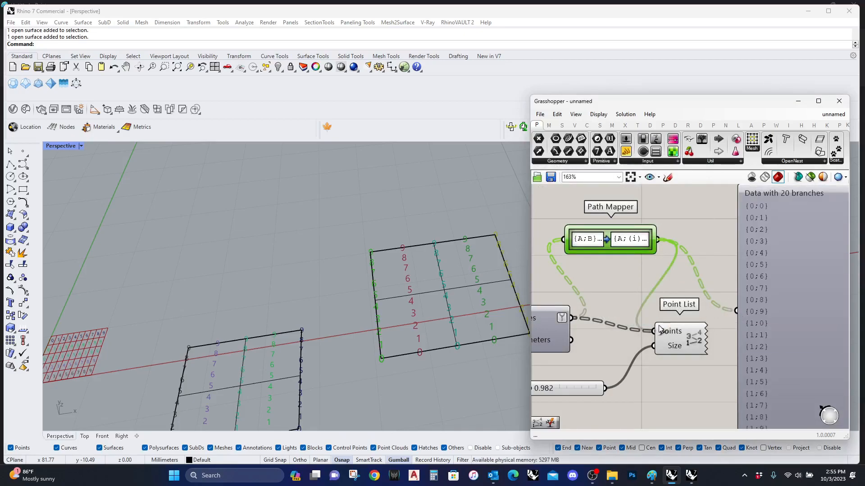
Connect Surface Frames' Frames output directly to Point List's Points input and to the Param Viewer, replacing the Path Mapper wires
{"action": "scroll", "coordinate": [399, 301], "scroll_direction": "down", "scroll_amount": 4}
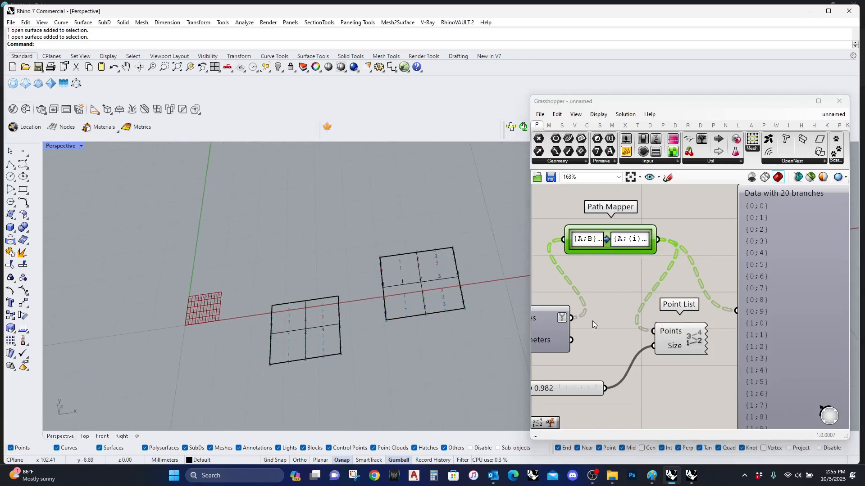
{"action": "left_click_drag", "start_coordinate": [572, 323], "coordinate": [659, 332]}
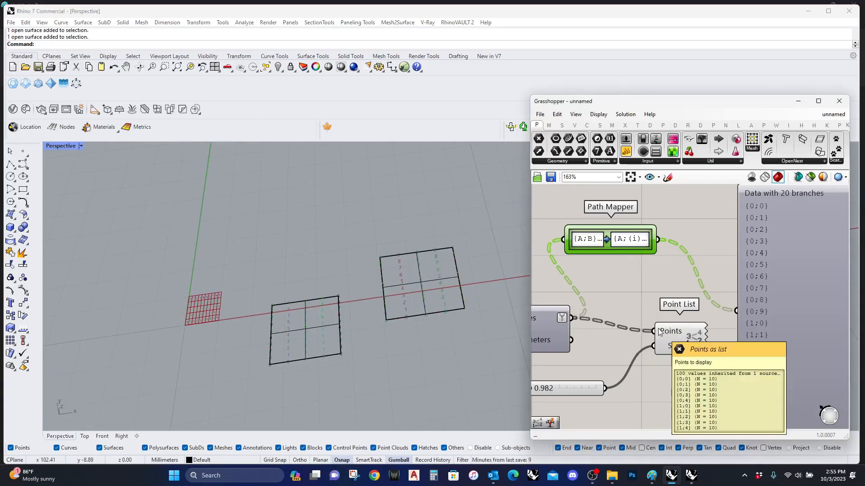
{"action": "scroll", "coordinate": [306, 360], "scroll_direction": "up", "scroll_amount": 6}
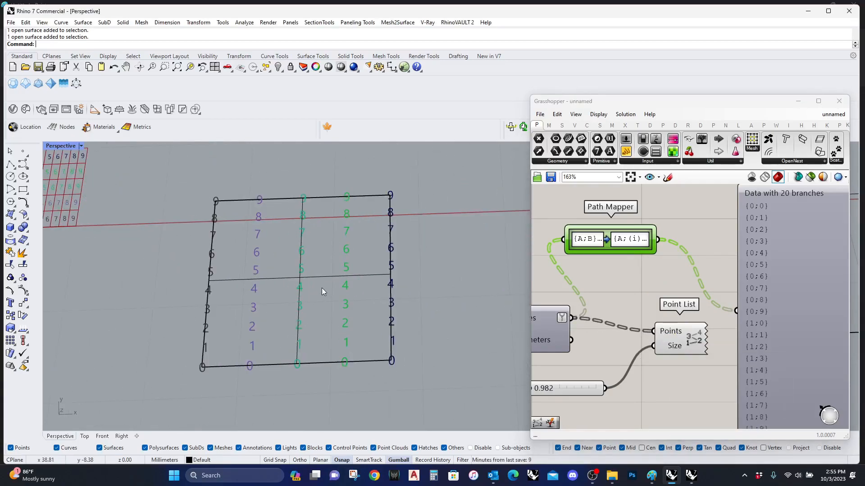
{"action": "scroll", "coordinate": [730, 349], "scroll_direction": "down", "scroll_amount": 3}
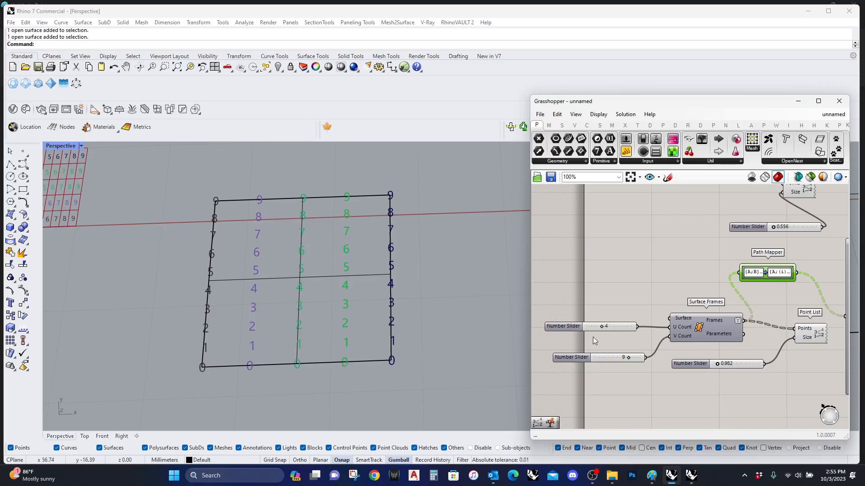
{"action": "right_click_drag", "start_coordinate": [663, 369], "coordinate": [568, 369]}
{"action": "right_click_drag", "start_coordinate": [748, 318], "coordinate": [668, 329]}
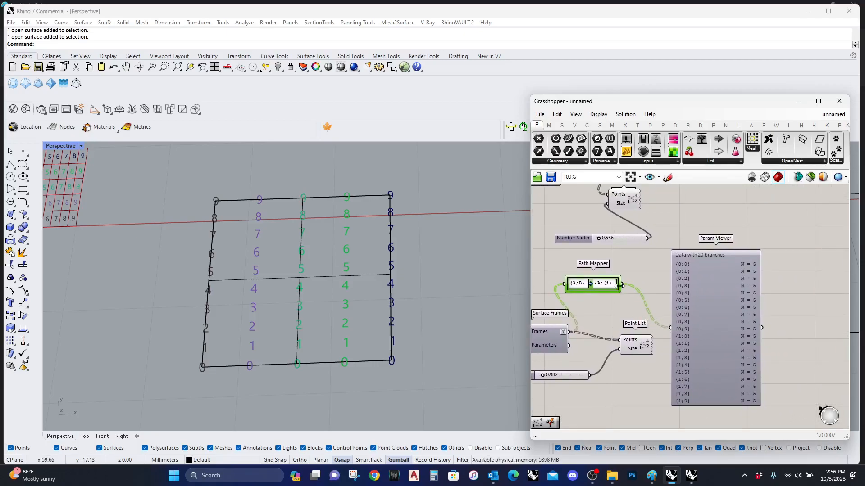
{"action": "left_click_drag", "start_coordinate": [670, 327], "coordinate": [569, 332]}
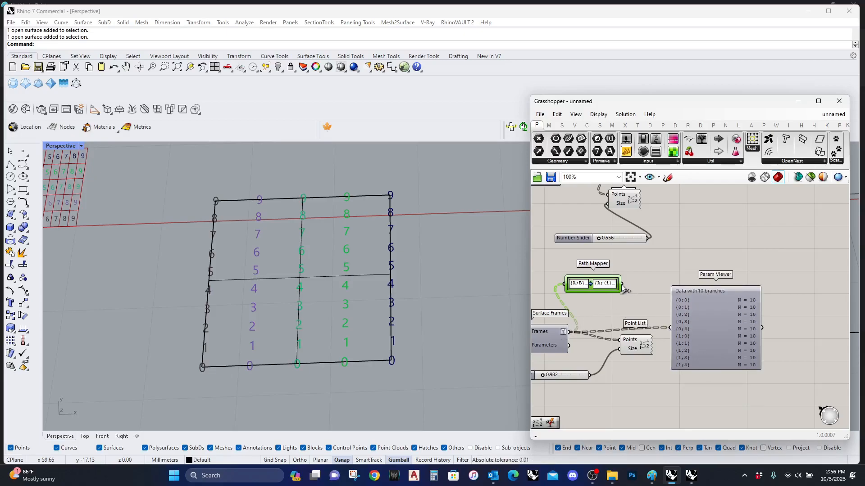
Switch Point List's Points input and the Param Viewer back to the Path Mapper's output and review the numbering and branches
{"action": "left_click_drag", "start_coordinate": [623, 285], "coordinate": [620, 341]}
{"action": "left_click_drag", "start_coordinate": [625, 285], "coordinate": [671, 328]}
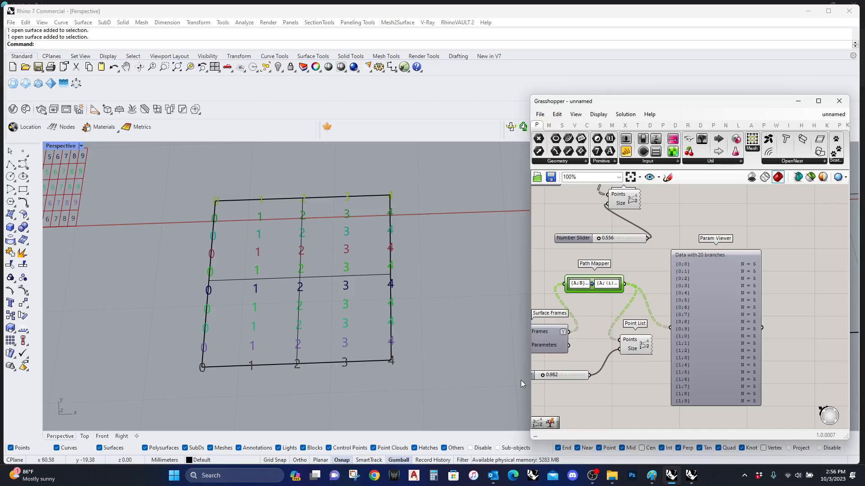
{"action": "right_click_drag", "start_coordinate": [585, 388], "coordinate": [681, 374]}
{"action": "right_click_drag", "start_coordinate": [609, 381], "coordinate": [640, 377]}
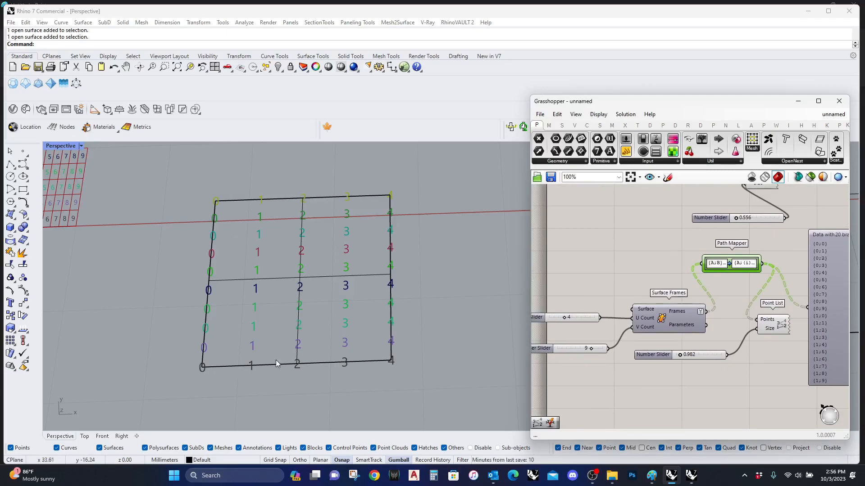
{"action": "right_click_drag", "start_coordinate": [775, 342], "coordinate": [662, 316]}
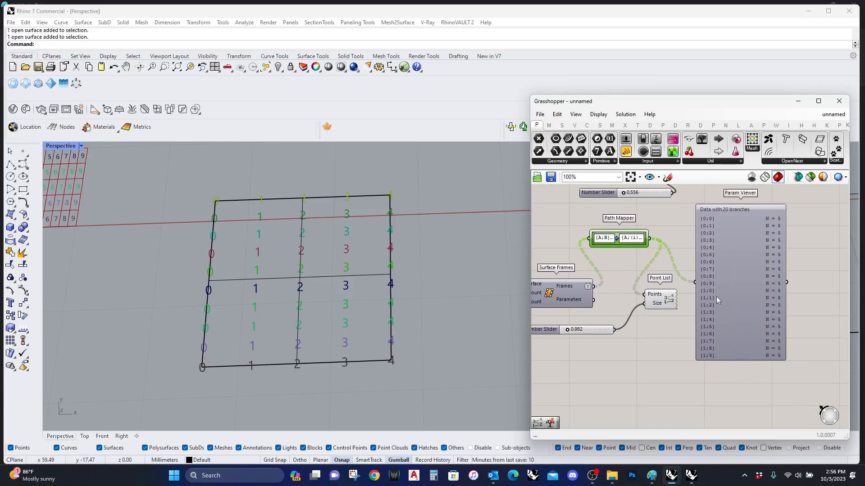
{"action": "scroll", "coordinate": [722, 282], "scroll_direction": "up", "scroll_amount": 1}
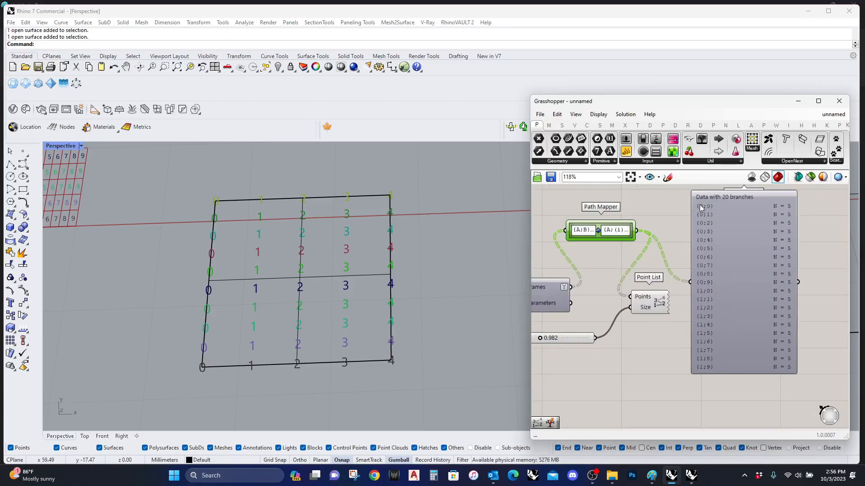
{"action": "scroll", "coordinate": [704, 207], "scroll_direction": "up", "scroll_amount": 1}
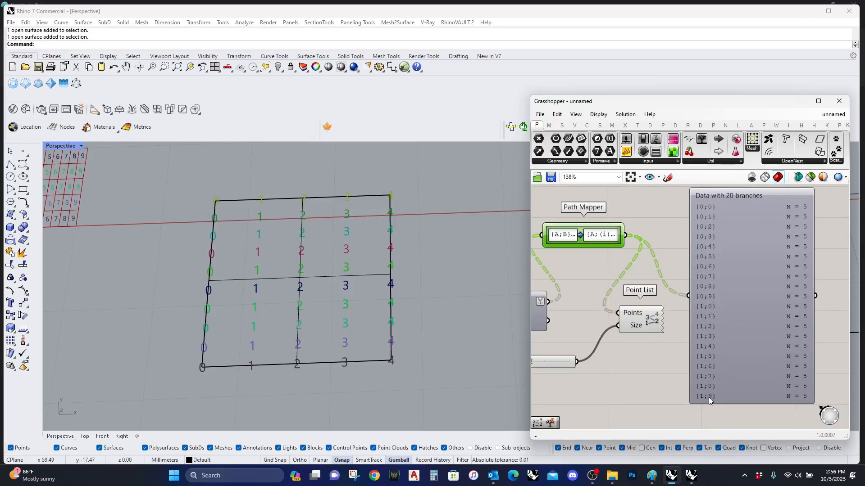
Move and rotate the second Rhino surface, farther from the origin, to a different orientation than the first one
{"action": "scroll", "coordinate": [206, 314], "scroll_direction": "down", "scroll_amount": 4}
{"action": "left_click_drag", "start_coordinate": [458, 341], "coordinate": [302, 199]}
{"action": "right_click_drag", "start_coordinate": [381, 324], "coordinate": [336, 329]}
{"action": "left_click_drag", "start_coordinate": [335, 329], "coordinate": [407, 369]}
{"action": "left_click_drag", "start_coordinate": [395, 335], "coordinate": [420, 364]}
{"action": "left_click", "coordinate": [419, 361]}
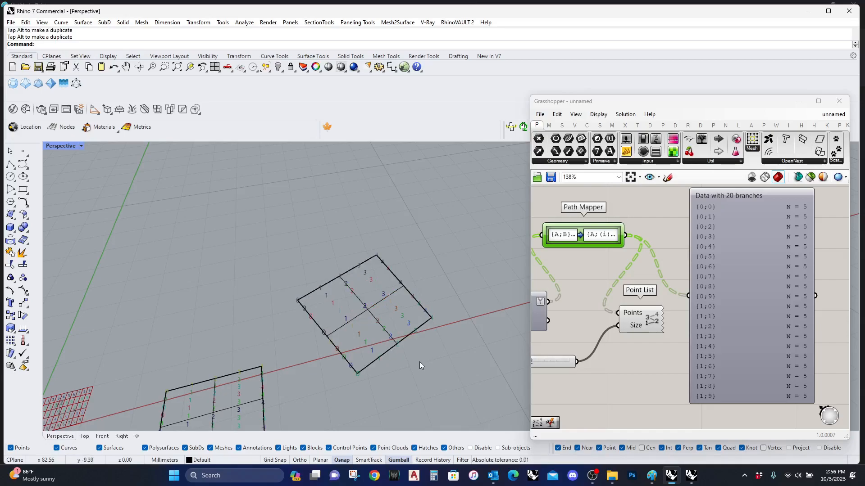
{"action": "right_click_drag", "start_coordinate": [387, 322], "coordinate": [341, 338]}
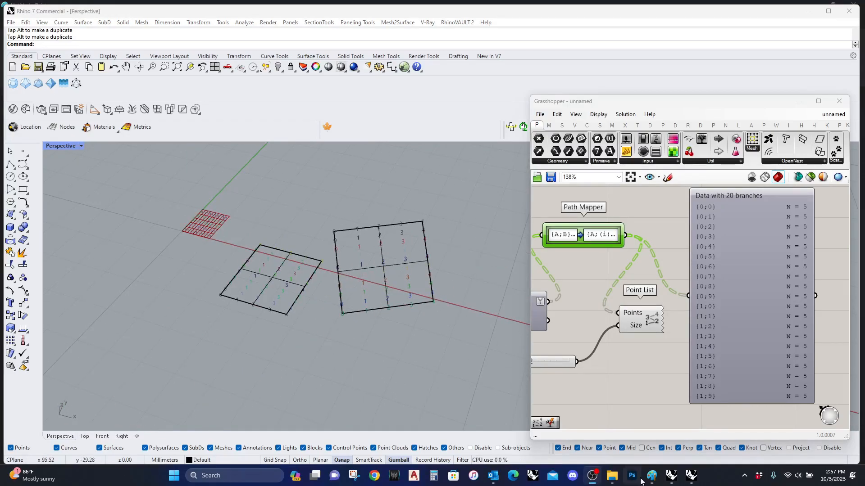
Switch to Paint and draw an ellipse with short division lines crossing its outline all the way around
{"action": "mouse_move", "coordinate": [651, 481]}
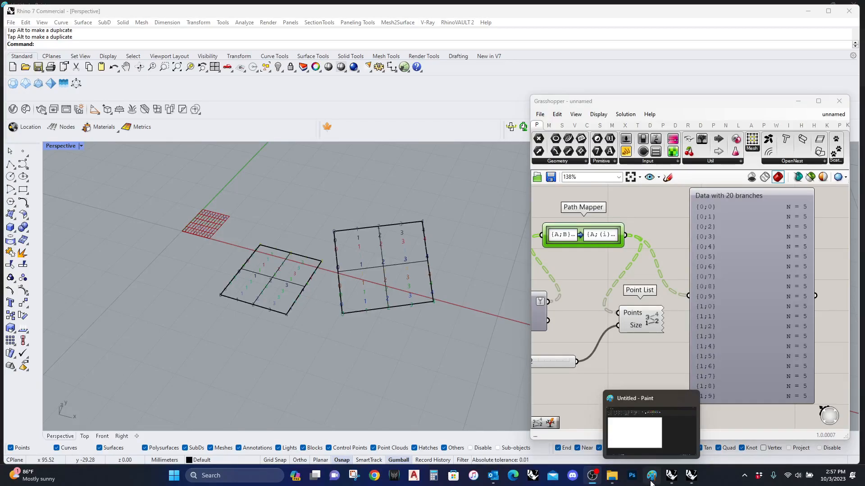
{"action": "left_click", "coordinate": [651, 481]}
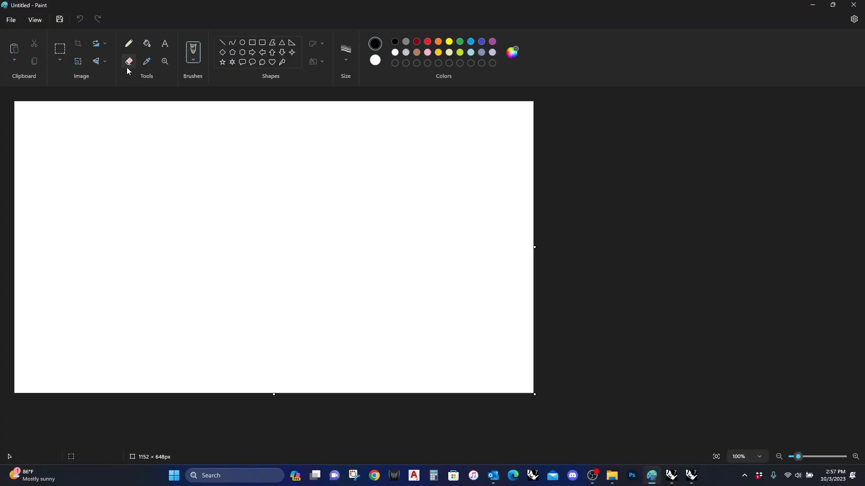
{"action": "left_click", "coordinate": [243, 43]}
{"action": "left_click_drag", "start_coordinate": [211, 268], "coordinate": [384, 172]}
{"action": "left_click", "coordinate": [222, 42]}
{"action": "left_click_drag", "start_coordinate": [298, 264], "coordinate": [289, 276]}
{"action": "left_click_drag", "start_coordinate": [330, 256], "coordinate": [339, 267]}
{"action": "left_click_drag", "start_coordinate": [367, 238], "coordinate": [388, 242]}
{"action": "mouse_move", "coordinate": [378, 201]}
{"action": "left_mouse_down"}
{"action": "mouse_move", "coordinate": [391, 189]}
{"action": "mouse_move", "coordinate": [351, 159]}
{"action": "left_mouse_up"}
{"action": "mouse_move", "coordinate": [307, 183]}
{"action": "left_mouse_down"}
{"action": "mouse_move", "coordinate": [292, 155]}
{"action": "mouse_move", "coordinate": [253, 165]}
{"action": "left_mouse_up"}
{"action": "left_click_drag", "start_coordinate": [228, 205], "coordinate": [214, 198]}
{"action": "mouse_move", "coordinate": [219, 233]}
{"action": "left_mouse_down"}
{"action": "mouse_move", "coordinate": [203, 241]}
{"action": "mouse_move", "coordinate": [235, 269]}
{"action": "left_mouse_up"}
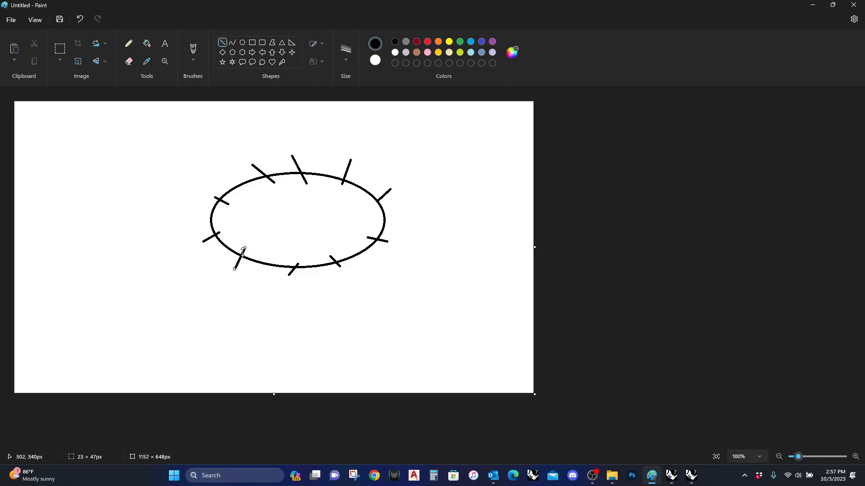
Sketch a tall panel rising from one segment of the ellipse with a curved stroke beside it, and close Paint without saving
{"action": "left_click_drag", "start_coordinate": [218, 199], "coordinate": [208, 131]}
{"action": "mouse_move", "coordinate": [210, 233]}
{"action": "left_mouse_down"}
{"action": "mouse_move", "coordinate": [190, 142]}
{"action": "mouse_move", "coordinate": [205, 132]}
{"action": "mouse_move", "coordinate": [183, 141]}
{"action": "left_mouse_up"}
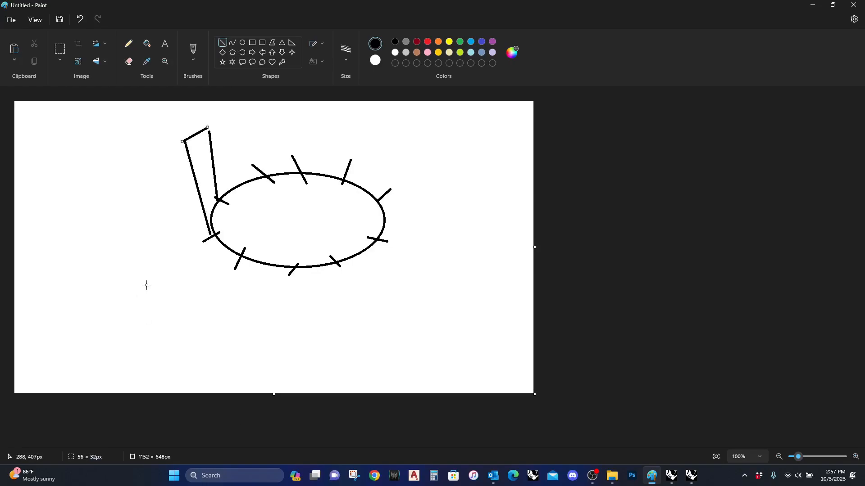
{"action": "left_click_drag", "start_coordinate": [195, 132], "coordinate": [130, 152]}
{"action": "left_click", "coordinate": [232, 42]}
{"action": "left_click", "coordinate": [172, 183]}
{"action": "left_click_drag", "start_coordinate": [173, 182], "coordinate": [199, 246]}
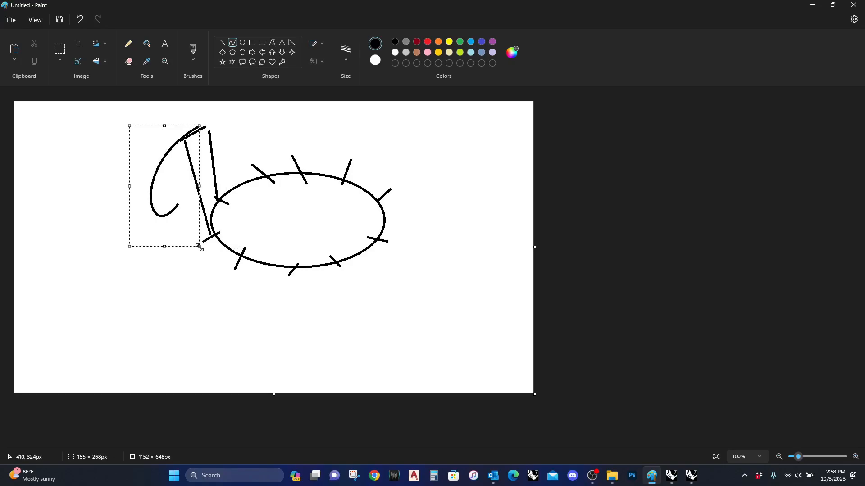
{"action": "left_click", "coordinate": [850, 7]}
{"action": "left_click", "coordinate": [439, 264]}
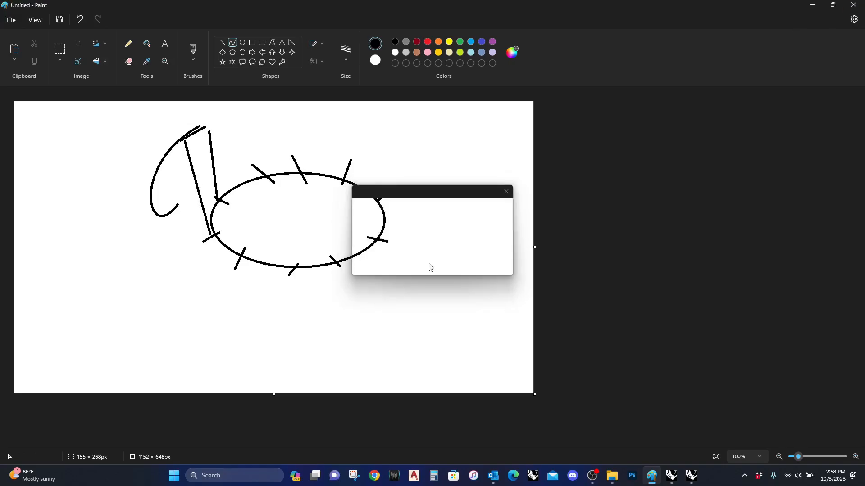
Select both surfaces in the Rhino viewport and hide them
{"action": "right_click", "coordinate": [673, 365]}
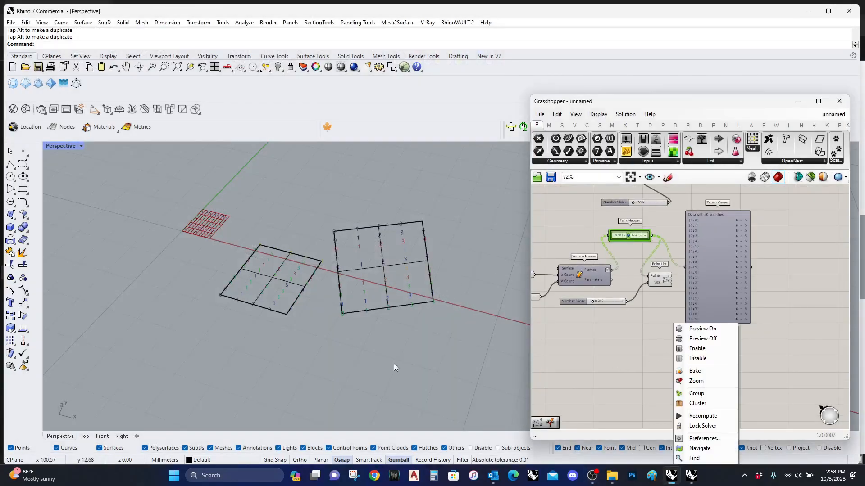
{"action": "left_click_drag", "start_coordinate": [487, 347], "coordinate": [50, 145]}
{"action": "middle_click", "coordinate": [250, 275]}
{"action": "left_click", "coordinate": [226, 273]}
Select all components on the Grasshopper canvas and turn off their preview
{"action": "scroll", "coordinate": [786, 332], "scroll_direction": "down", "scroll_amount": 3}
{"action": "key", "text": "ctrl+a"}
{"action": "middle_click", "coordinate": [607, 203]}
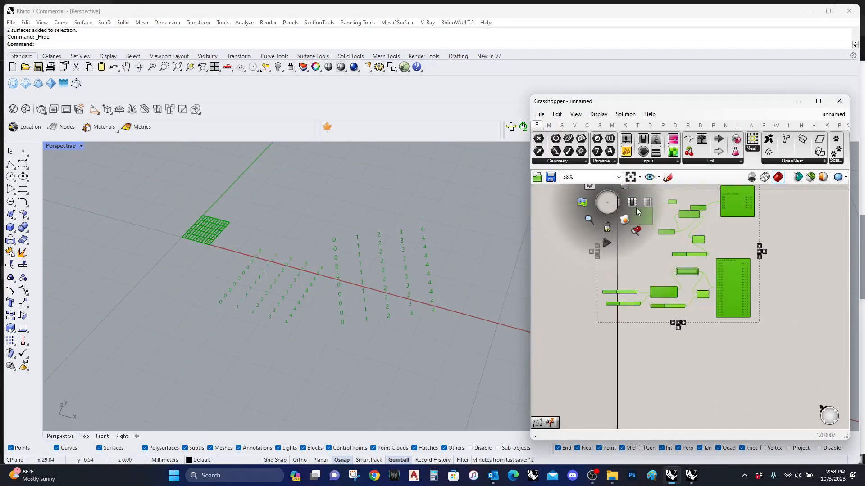
{"action": "right_click_drag", "start_coordinate": [630, 324], "coordinate": [645, 259]}
{"action": "middle_click", "coordinate": [629, 247]}
{"action": "left_click", "coordinate": [636, 227]}
{"action": "left_click", "coordinate": [620, 374]}
Add a Circle component in the empty canvas area below the definition and place a copy of an existing Number Slider beside it
{"action": "scroll", "coordinate": [647, 324], "scroll_direction": "up", "scroll_amount": 3}
{"action": "double_click", "coordinate": [652, 310]}
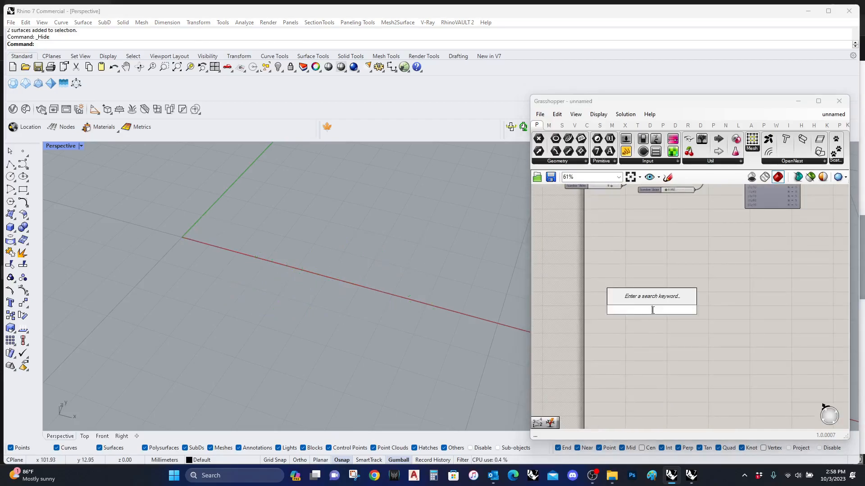
{"action": "type", "text": "cir"}
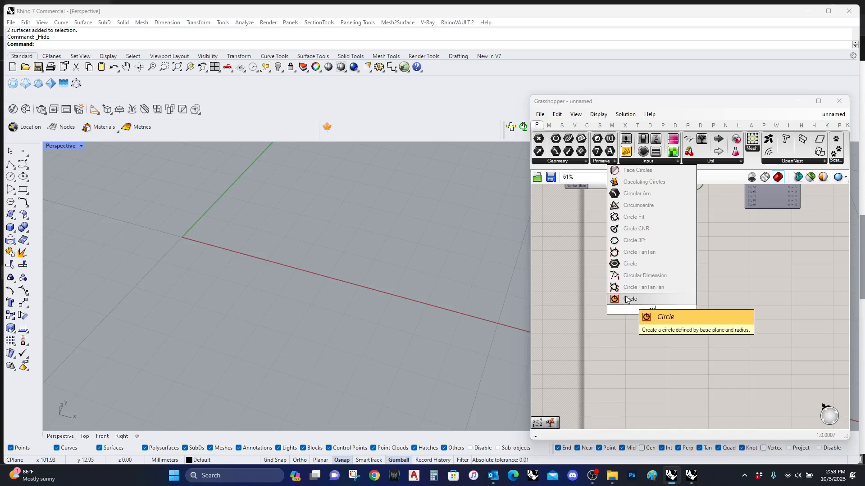
{"action": "left_click", "coordinate": [637, 299]}
{"action": "left_click_drag", "start_coordinate": [652, 314], "coordinate": [671, 309]}
{"action": "right_click_drag", "start_coordinate": [659, 186], "coordinate": [659, 207]}
{"action": "left_click_drag", "start_coordinate": [581, 206], "coordinate": [584, 346]}
{"action": "scroll", "coordinate": [586, 344], "scroll_direction": "up", "scroll_amount": 5}
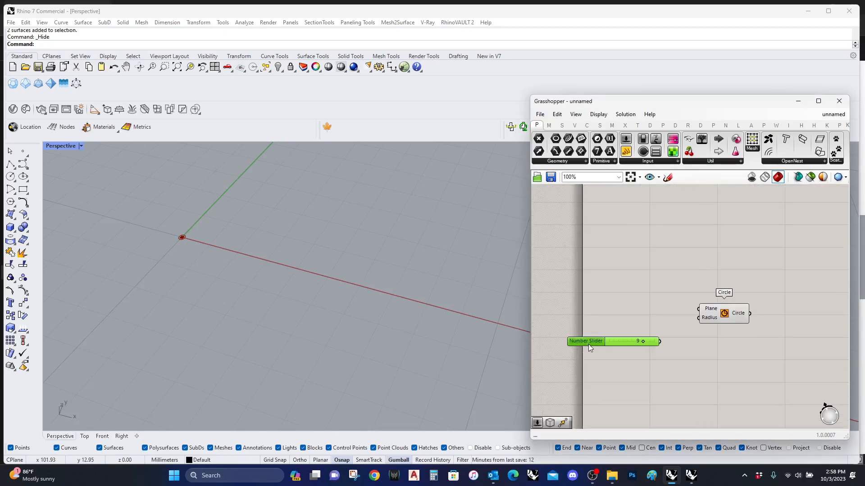
Set the copied slider's maximum to 1200
{"action": "double_click", "coordinate": [591, 341]}
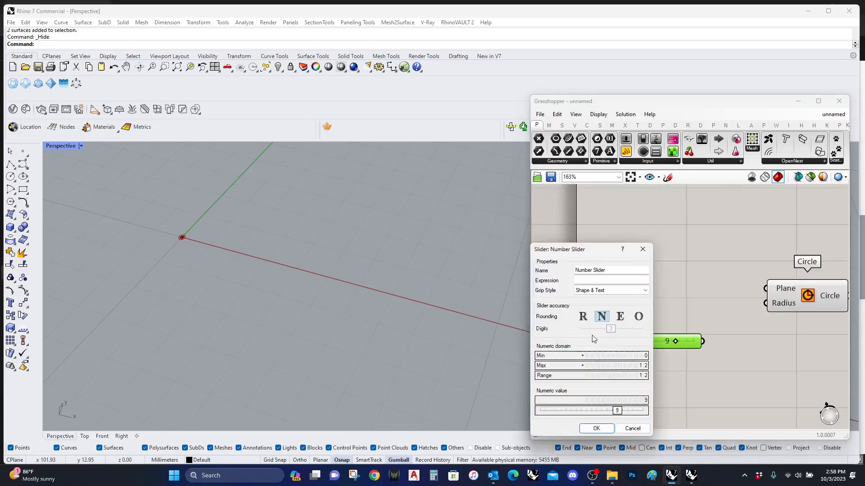
{"action": "double_click", "coordinate": [607, 366]}
{"action": "type", "text": "120"}
{"action": "key", "text": "Return"}
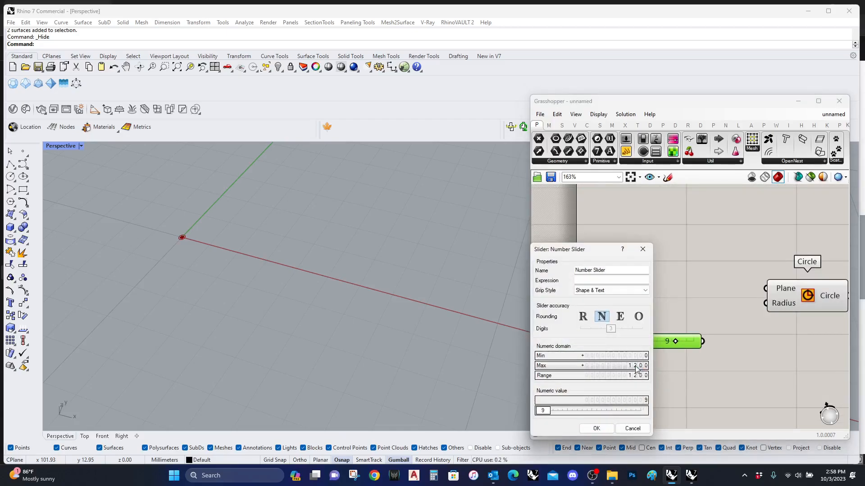
{"action": "left_click", "coordinate": [603, 429]}
Connect the slider to the Circle's Radius input and set it to 121
{"action": "left_click_drag", "start_coordinate": [766, 303], "coordinate": [703, 341]}
{"action": "left_click_drag", "start_coordinate": [622, 341], "coordinate": [645, 342]}
{"action": "scroll", "coordinate": [602, 346], "scroll_direction": "down", "scroll_amount": 2}
Add a Divide Curve component and connect the Circle output to its Curve input
{"action": "right_click_drag", "start_coordinate": [836, 342], "coordinate": [744, 310]}
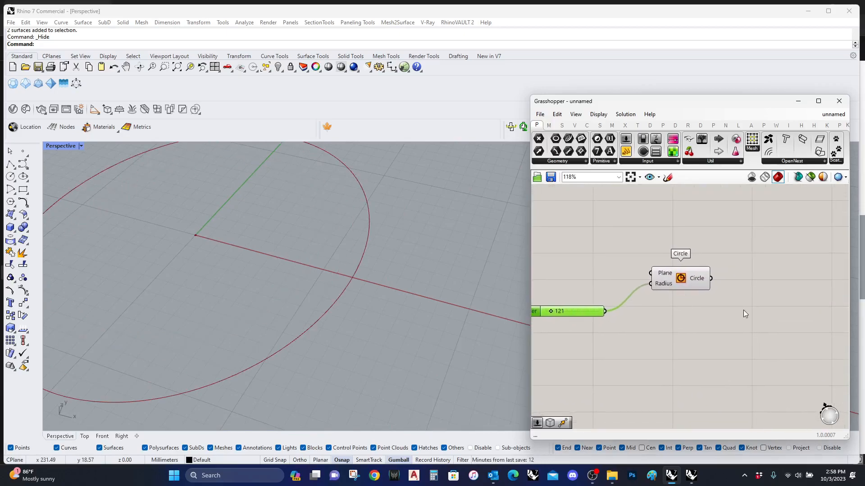
{"action": "double_click", "coordinate": [743, 310]}
{"action": "type", "text": "divide"}
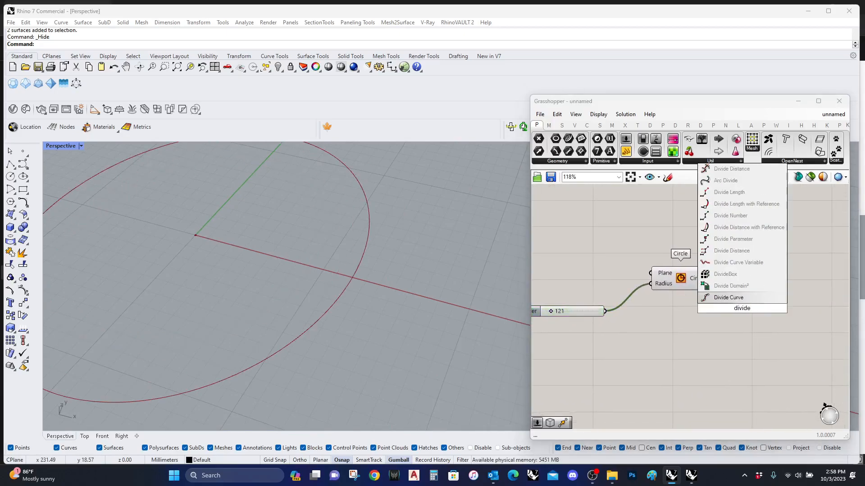
{"action": "key", "text": "Return"}
{"action": "left_click_drag", "start_coordinate": [682, 276], "coordinate": [712, 301]}
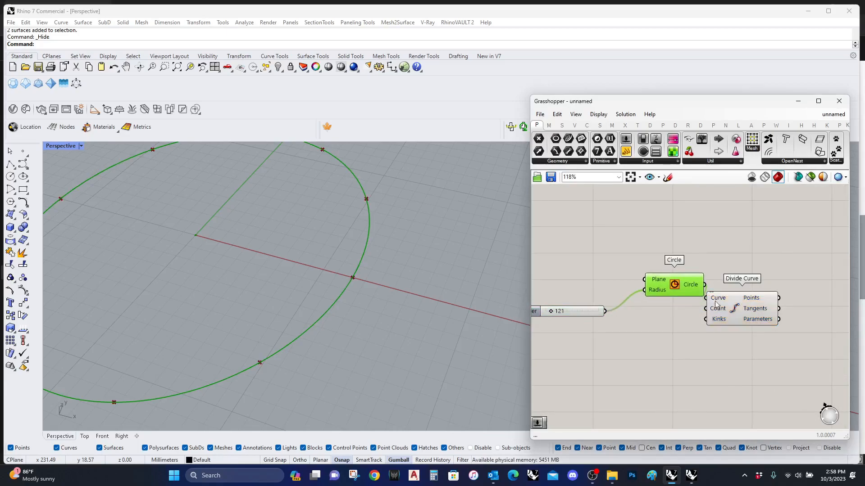
Duplicate the radius slider, set the copy's maximum to 35 and connect it to Divide Curve's Count input
{"action": "left_click", "coordinate": [572, 312]}
{"action": "key", "text": "ctrl+c"}
{"action": "key", "text": "ctrl+v"}
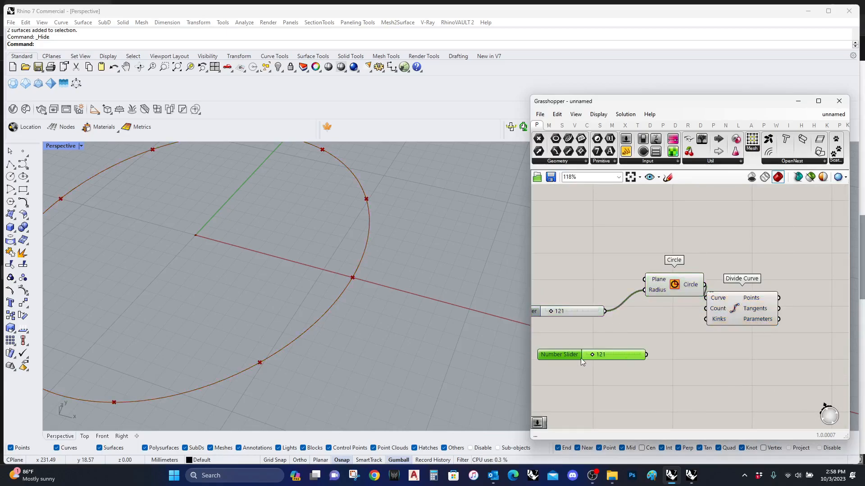
{"action": "double_click", "coordinate": [568, 355]}
{"action": "double_click", "coordinate": [572, 379]}
{"action": "type", "text": "35"}
{"action": "left_click", "coordinate": [612, 379]}
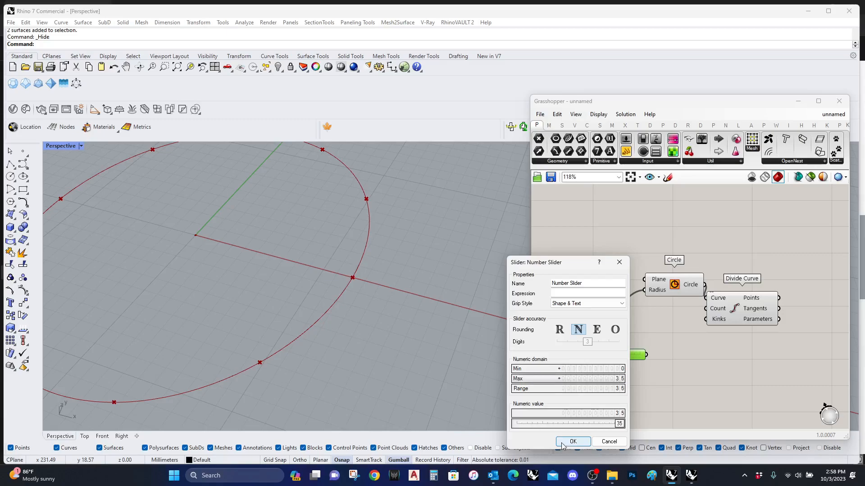
{"action": "left_click", "coordinate": [573, 441]}
{"action": "left_click_drag", "start_coordinate": [705, 314], "coordinate": [626, 355]}
{"action": "left_click", "coordinate": [602, 365]}
Add a Curve Closest Point component and wire the circle to its Curve input and Divide Curve's Points to its Point input
{"action": "scroll", "coordinate": [361, 260], "scroll_direction": "down", "scroll_amount": 5}
{"action": "right_click_drag", "start_coordinate": [350, 326], "coordinate": [352, 309]}
{"action": "right_click_drag", "start_coordinate": [720, 320], "coordinate": [658, 299]}
{"action": "scroll", "coordinate": [662, 300], "scroll_direction": "down", "scroll_amount": 4}
{"action": "right_click_drag", "start_coordinate": [714, 301], "coordinate": [666, 315]}
{"action": "scroll", "coordinate": [675, 339], "scroll_direction": "up", "scroll_amount": 4}
{"action": "double_click", "coordinate": [703, 321]}
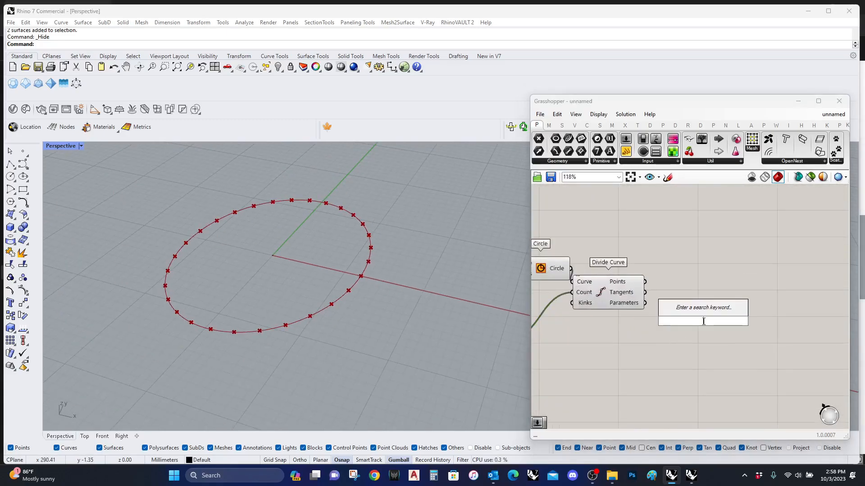
{"action": "type", "text": "curve clos"}
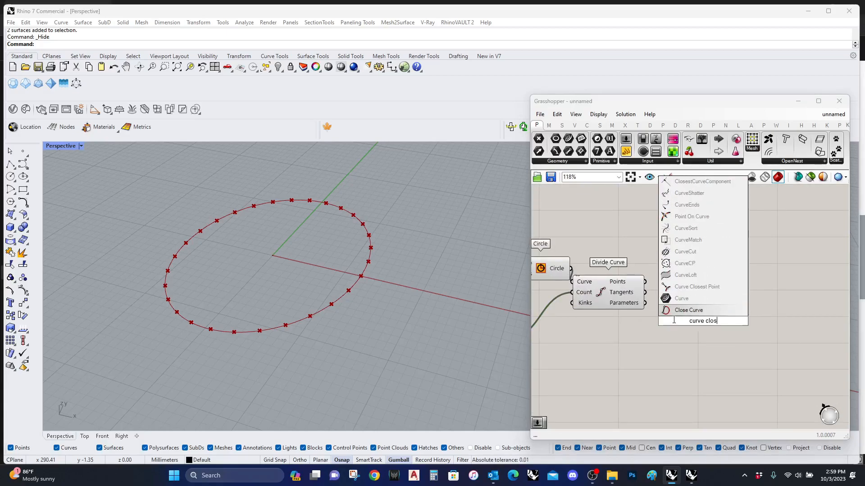
{"action": "left_click", "coordinate": [696, 286]}
{"action": "left_click_drag", "start_coordinate": [685, 301], "coordinate": [571, 270]}
{"action": "left_click_drag", "start_coordinate": [683, 283], "coordinate": [645, 282]}
Add a Shatter component and connect the circle to its Curve input and Curve Closest Point's Parameter output to its Parameters input
{"action": "double_click", "coordinate": [710, 342]}
{"action": "type", "text": "shatter"}
{"action": "key", "text": "Return"}
{"action": "left_click_drag", "start_coordinate": [712, 343], "coordinate": [806, 274]}
{"action": "left_click_drag", "start_coordinate": [753, 291], "coordinate": [567, 270]}
{"action": "right_click_drag", "start_coordinate": [774, 280], "coordinate": [805, 286]}
{"action": "left_click_drag", "start_coordinate": [761, 278], "coordinate": [567, 280]}
Add an Extrude component and place it to the right of Shatter
{"action": "right_click_drag", "start_coordinate": [749, 315], "coordinate": [589, 345]}
{"action": "scroll", "coordinate": [665, 316], "scroll_direction": "up", "scroll_amount": 2}
{"action": "mouse_move", "coordinate": [665, 317]}
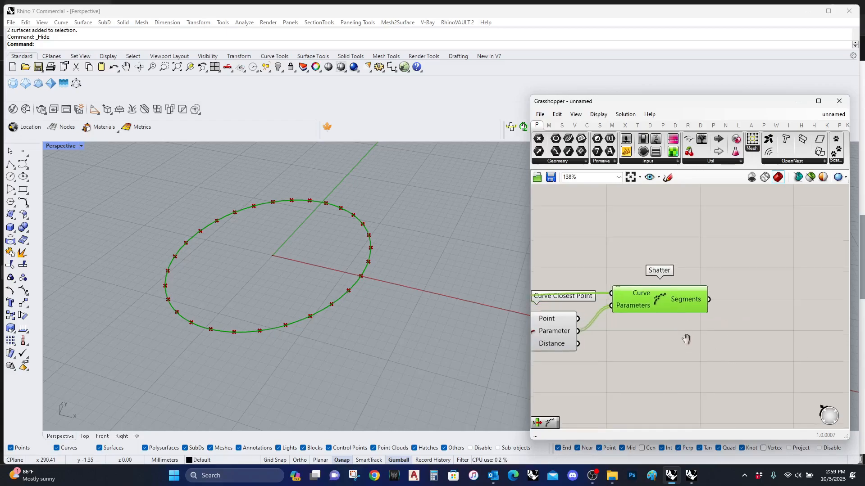
{"action": "right_click_drag", "start_coordinate": [685, 338], "coordinate": [723, 320]}
{"action": "double_click", "coordinate": [722, 317]}
{"action": "type", "text": "extrude"}
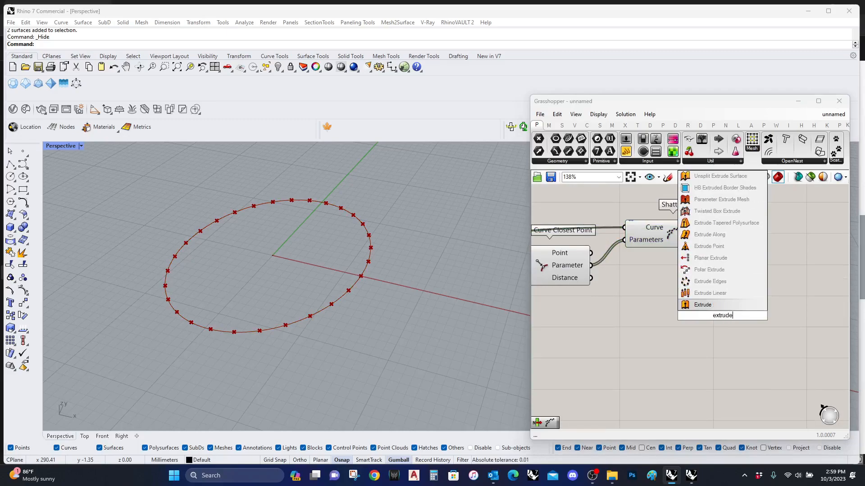
{"action": "left_click", "coordinate": [720, 304]}
{"action": "left_click_drag", "start_coordinate": [787, 314], "coordinate": [811, 310]}
Reposition the Extrude component and add a Unit Z vector component in front of its Direction input
{"action": "right_click_drag", "start_coordinate": [702, 355], "coordinate": [558, 370]}
{"action": "left_click_drag", "start_coordinate": [633, 330], "coordinate": [678, 305]}
{"action": "left_click", "coordinate": [584, 326]}
{"action": "double_click", "coordinate": [585, 325]}
{"action": "type", "text": "z"}
{"action": "left_click", "coordinate": [583, 314]}
{"action": "left_click", "coordinate": [597, 328]}
Add a Random component to the left of Unit Z
{"action": "right_click_drag", "start_coordinate": [596, 328], "coordinate": [754, 312]}
{"action": "double_click", "coordinate": [630, 338]}
{"action": "type", "text": "random"}
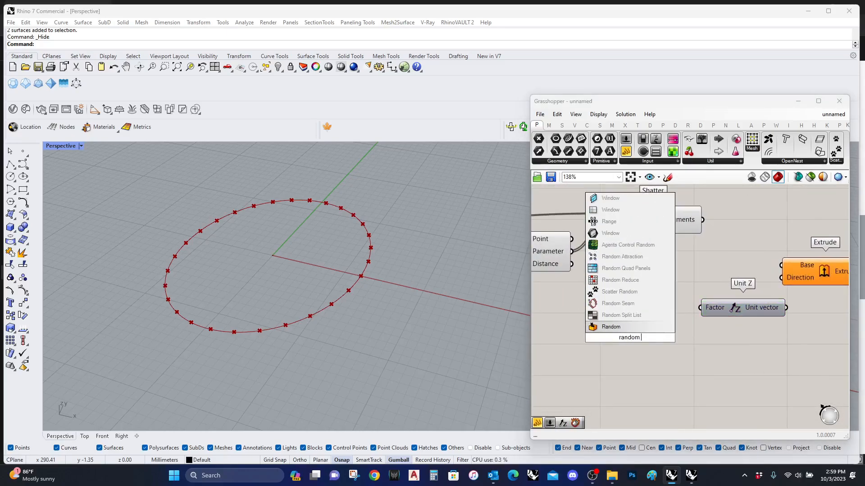
{"action": "left_click", "coordinate": [659, 327]}
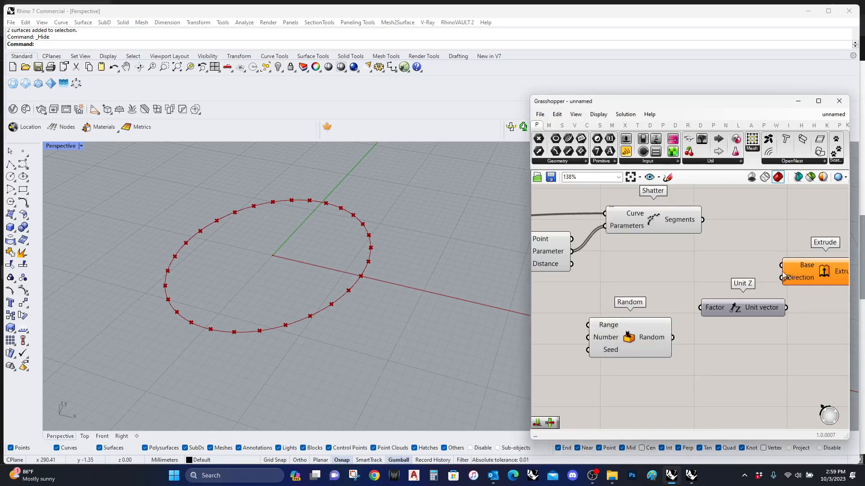
Add a List Length component, feed it Shatter's Segments, and connect its Length output to Random's Number input
{"action": "mouse_move", "coordinate": [682, 221]}
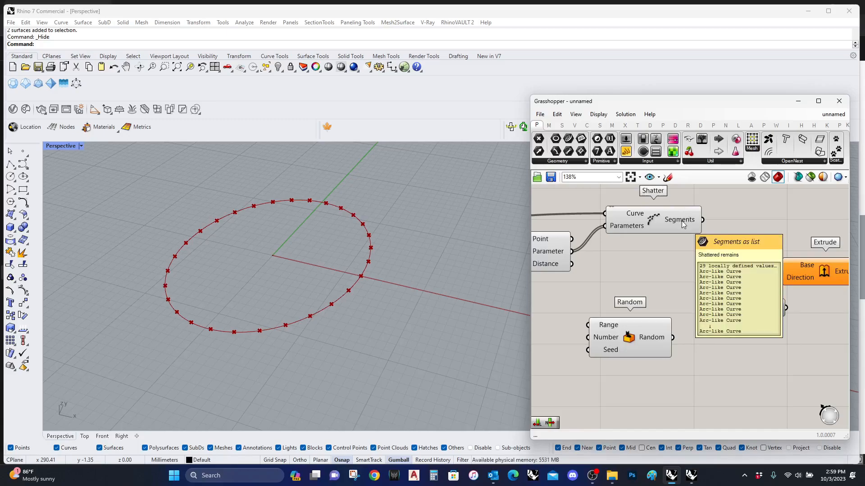
{"action": "double_click", "coordinate": [675, 263]}
{"action": "type", "text": "list lenght"}
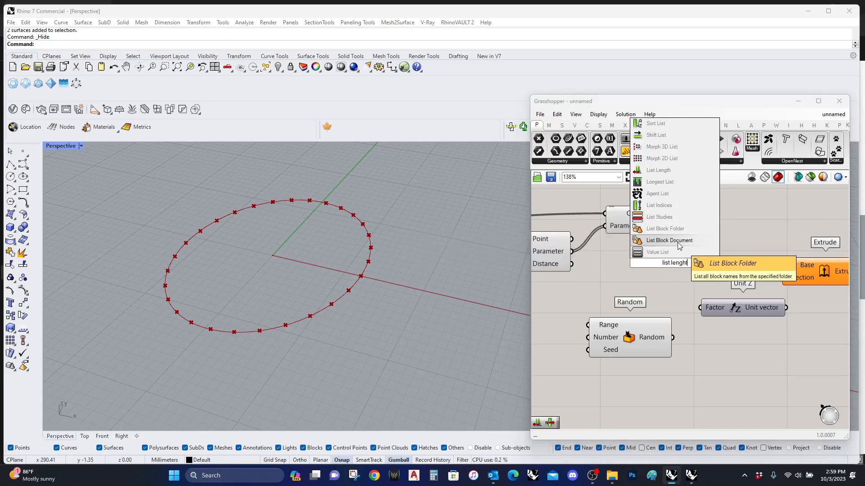
{"action": "left_click", "coordinate": [658, 171]}
{"action": "left_click_drag", "start_coordinate": [702, 220], "coordinate": [562, 344]}
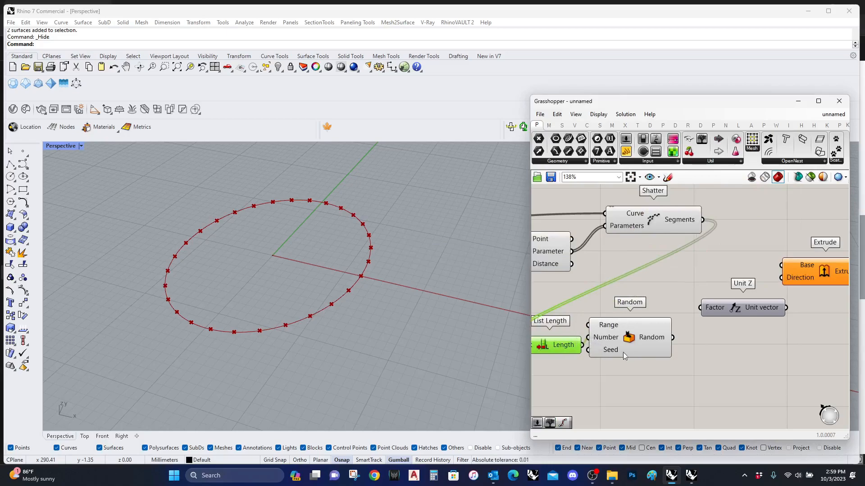
{"action": "right_click_drag", "start_coordinate": [609, 346], "coordinate": [742, 289]}
Add a Construct Domain component below Random
{"action": "double_click", "coordinate": [736, 350]}
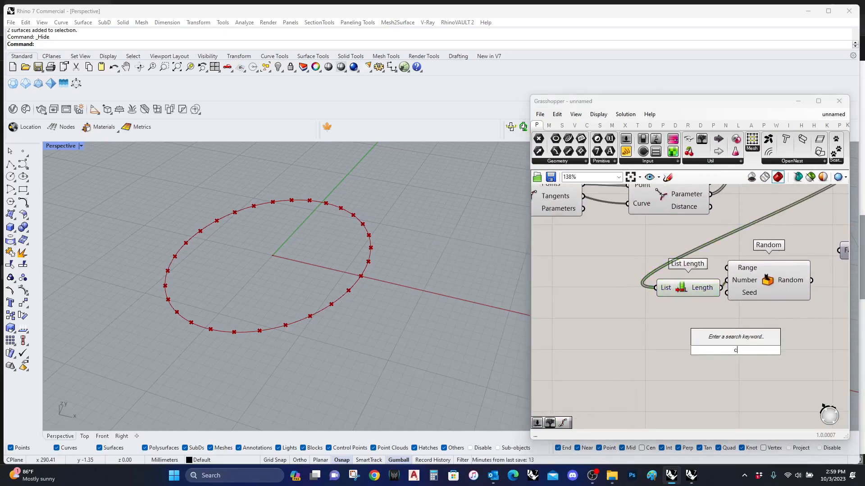
{"action": "type", "text": "construct"}
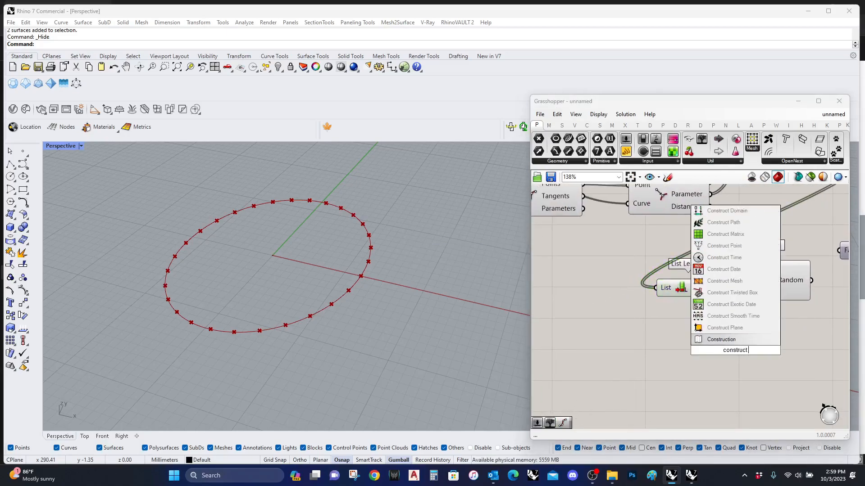
{"action": "type", "text": " domain"}
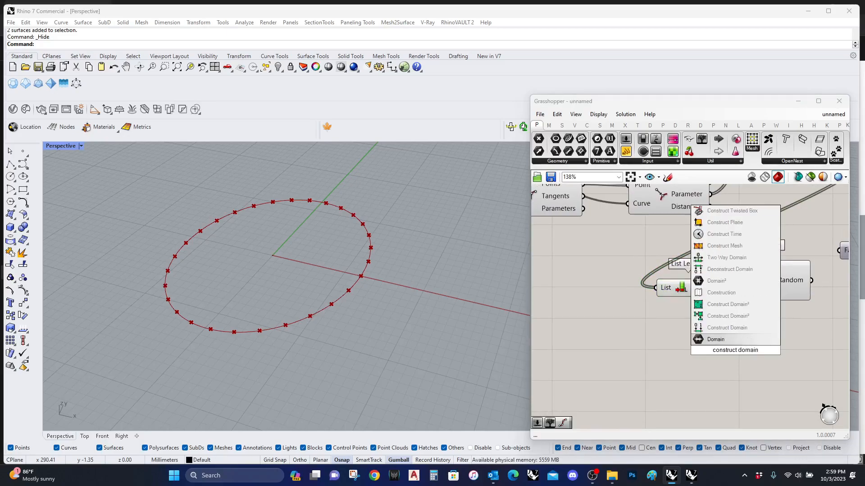
{"action": "left_click", "coordinate": [727, 328]}
{"action": "scroll", "coordinate": [649, 268], "scroll_direction": "down", "scroll_amount": 4}
Duplicate number sliders at 375 and 799 for Construct Domain's start and end inputs, and connect its Domain output to Random's Range
{"action": "right_click_drag", "start_coordinate": [568, 292], "coordinate": [667, 301]}
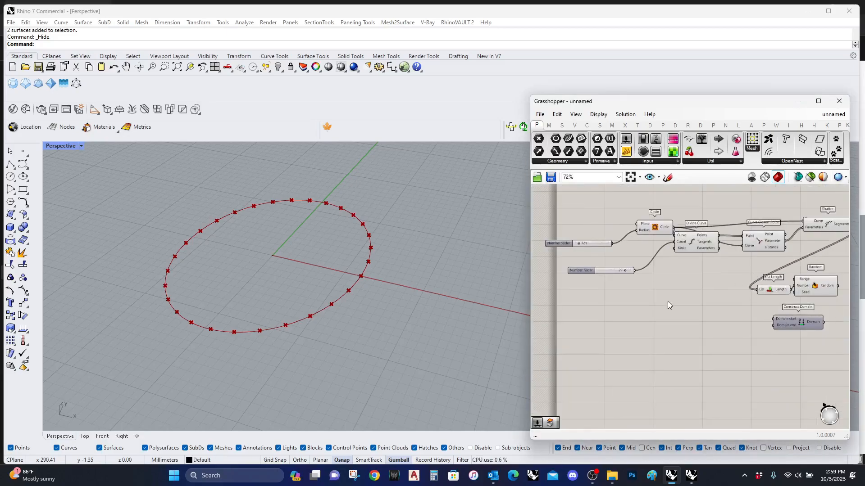
{"action": "scroll", "coordinate": [592, 247], "scroll_direction": "up", "scroll_amount": 1}
{"action": "left_click_drag", "start_coordinate": [591, 244], "coordinate": [701, 323]}
{"action": "right_click_drag", "start_coordinate": [772, 338], "coordinate": [662, 318]}
{"action": "left_click_drag", "start_coordinate": [598, 306], "coordinate": [670, 347]}
{"action": "left_click_drag", "start_coordinate": [731, 360], "coordinate": [619, 315]}
{"action": "left_click_drag", "start_coordinate": [718, 311], "coordinate": [721, 261]}
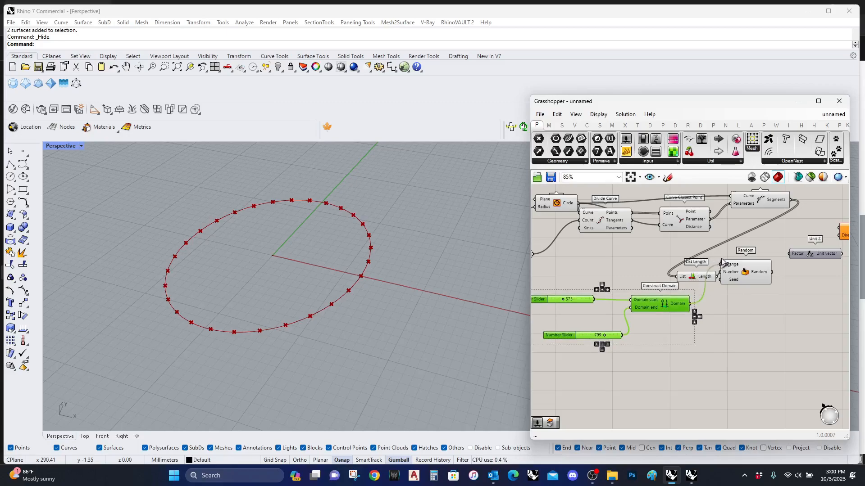
Duplicate the domain-end slider and connect the copy to Random's Seed input, deleting the unwanted duplicate of the whole domain group
{"action": "left_click_drag", "start_coordinate": [584, 337], "coordinate": [643, 356]}
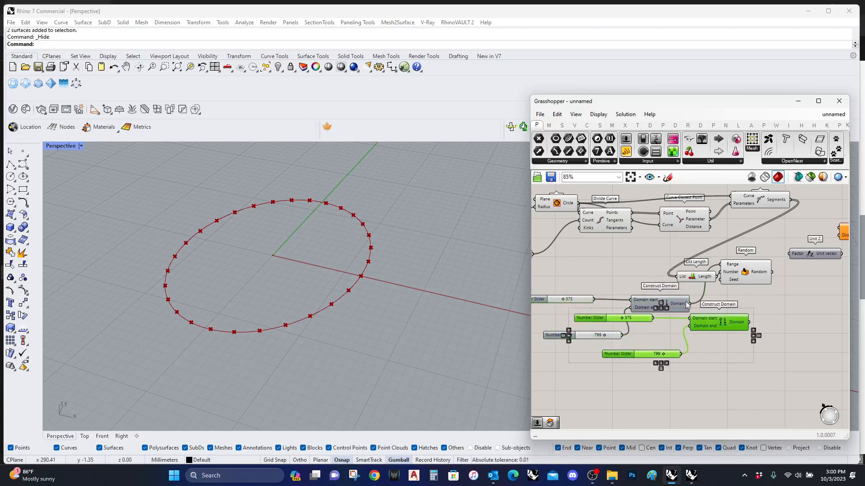
{"action": "key", "text": "Delete"}
{"action": "left_click_drag", "start_coordinate": [582, 334], "coordinate": [632, 359]}
{"action": "left_click_drag", "start_coordinate": [718, 283], "coordinate": [672, 361]}
Connect Random to Unit Z's Factor, Unit vector to Extrude's Direction, and Shatter's Segments to Extrude's Base
{"action": "right_click_drag", "start_coordinate": [782, 261], "coordinate": [666, 315]}
{"action": "scroll", "coordinate": [675, 312], "scroll_direction": "up", "scroll_amount": 1}
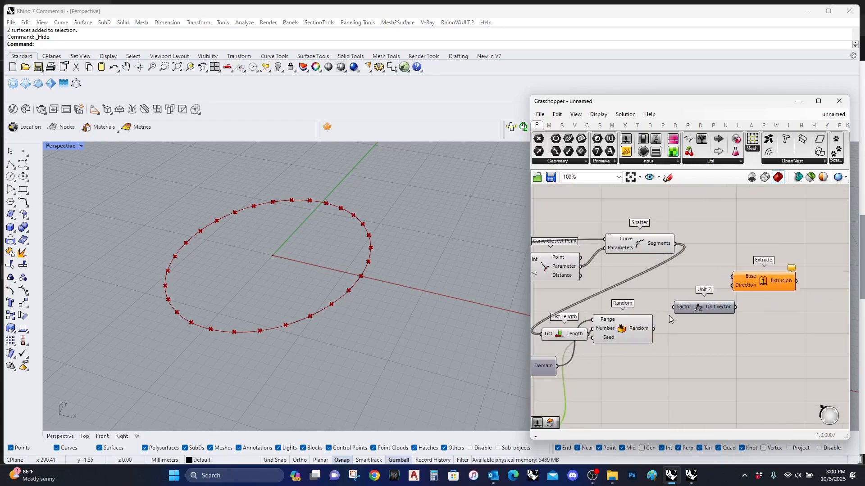
{"action": "left_click_drag", "start_coordinate": [653, 330], "coordinate": [670, 312]}
{"action": "left_click_drag", "start_coordinate": [732, 285], "coordinate": [736, 307]}
{"action": "left_click_drag", "start_coordinate": [731, 277], "coordinate": [675, 244]}
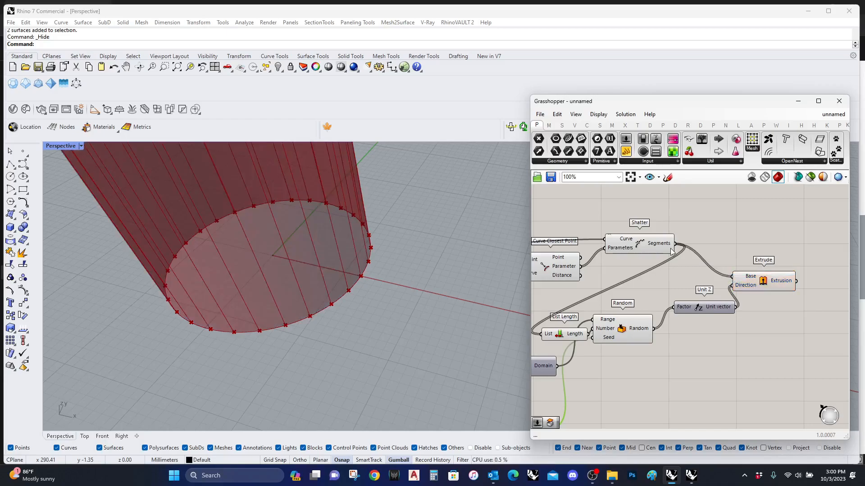
Set the domain start slider to 149 and the domain end slider to 361
{"action": "scroll", "coordinate": [409, 269], "scroll_direction": "down", "scroll_amount": 12}
{"action": "right_click_drag", "start_coordinate": [604, 326], "coordinate": [761, 244]}
{"action": "scroll", "coordinate": [583, 281], "scroll_direction": "up", "scroll_amount": 8}
{"action": "left_click_drag", "start_coordinate": [678, 253], "coordinate": [645, 262]}
{"action": "right_click_drag", "start_coordinate": [690, 356], "coordinate": [621, 278]}
{"action": "left_click_drag", "start_coordinate": [791, 333], "coordinate": [729, 334]}
{"action": "scroll", "coordinate": [765, 287], "scroll_direction": "down", "scroll_amount": 8}
{"action": "right_click_drag", "start_coordinate": [764, 287], "coordinate": [703, 293]}
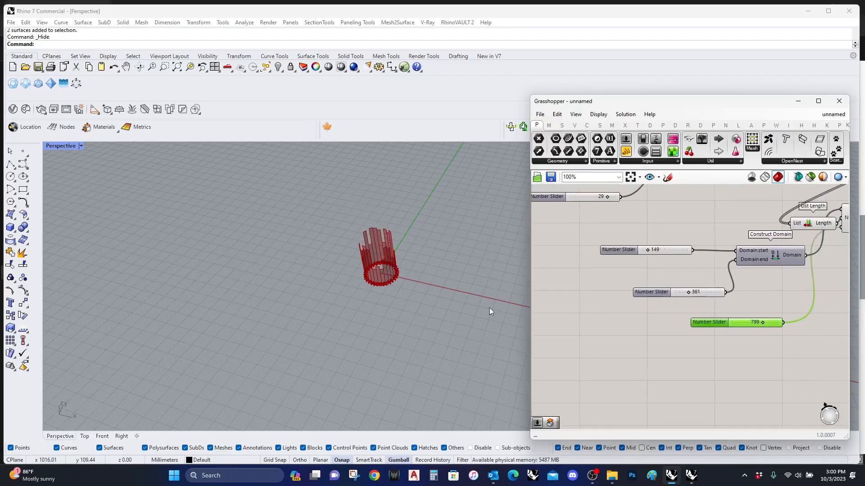
Adjust the seed slider and review the random extrusion heights around the circle
{"action": "scroll", "coordinate": [412, 232], "scroll_direction": "up", "scroll_amount": 6}
{"action": "scroll", "coordinate": [344, 257], "scroll_direction": "down", "scroll_amount": 5}
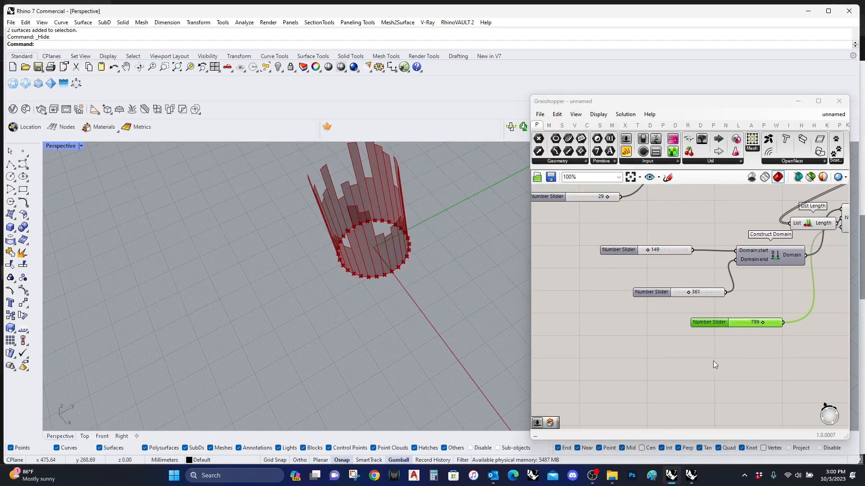
{"action": "scroll", "coordinate": [761, 322], "scroll_direction": "up", "scroll_amount": 5}
{"action": "mouse_move", "coordinate": [765, 319]}
{"action": "left_mouse_down"}
{"action": "mouse_move", "coordinate": [744, 323]}
{"action": "mouse_move", "coordinate": [764, 322]}
{"action": "left_mouse_up"}
{"action": "scroll", "coordinate": [391, 327], "scroll_direction": "down", "scroll_amount": 5}
{"action": "scroll", "coordinate": [741, 297], "scroll_direction": "down", "scroll_amount": 8}
{"action": "scroll", "coordinate": [675, 299], "scroll_direction": "up", "scroll_amount": 5}
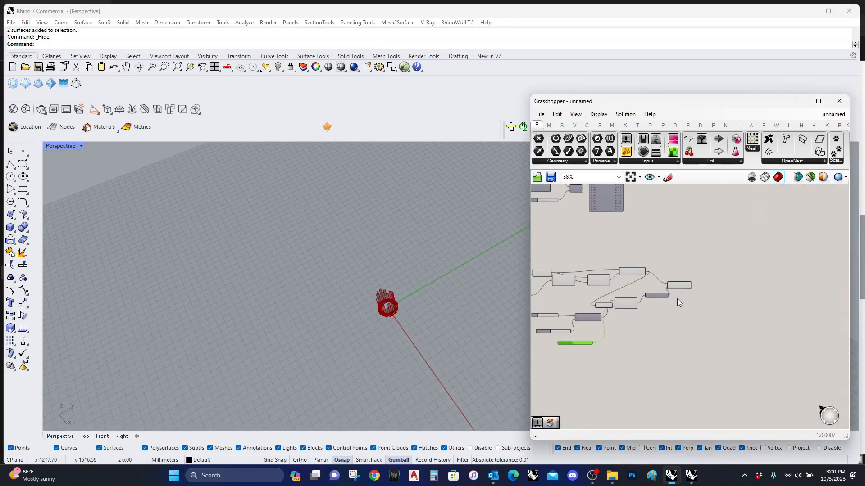
Place a Param Viewer beside Extrude and connect the Extrusion output to it
{"action": "left_click_drag", "start_coordinate": [765, 251], "coordinate": [701, 273]}
{"action": "right_click_drag", "start_coordinate": [771, 286], "coordinate": [669, 298]}
{"action": "left_click_drag", "start_coordinate": [670, 297], "coordinate": [682, 268]}
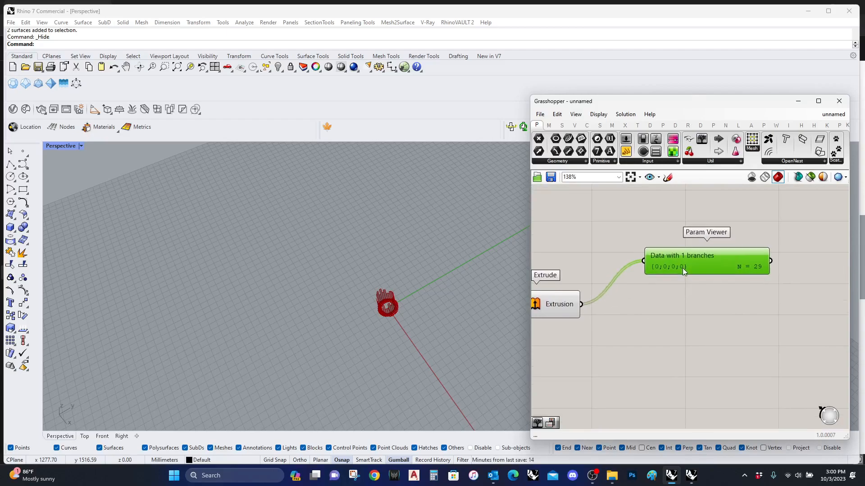
Flatten Extrude's Extrusion output and examine its data structure alongside the extruded segments
{"action": "right_click", "coordinate": [572, 307]}
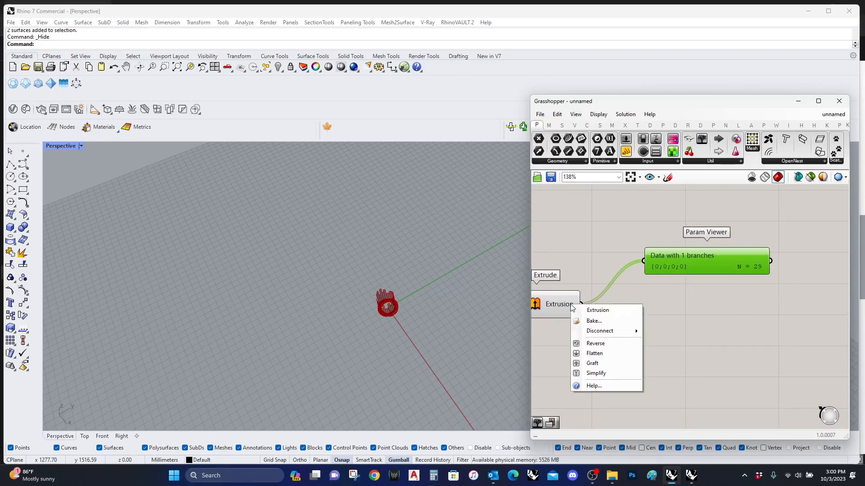
{"action": "left_click", "coordinate": [590, 354]}
{"action": "scroll", "coordinate": [695, 278], "scroll_direction": "up", "scroll_amount": 3}
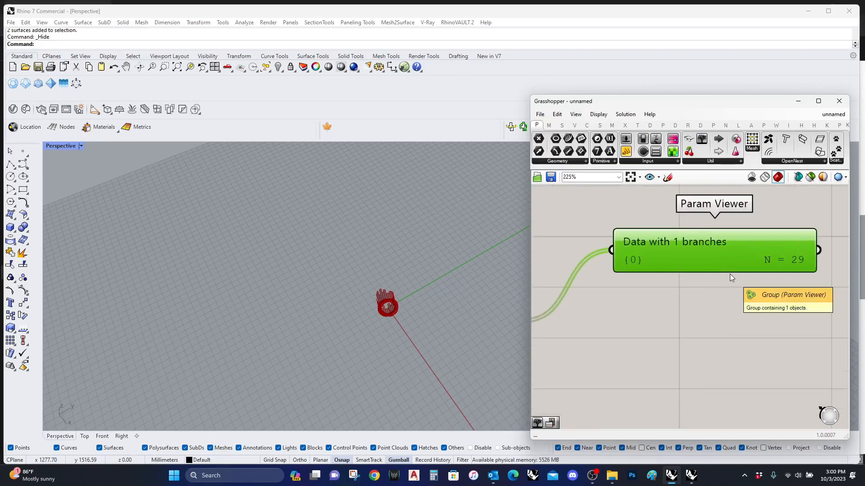
{"action": "scroll", "coordinate": [406, 302], "scroll_direction": "up", "scroll_amount": 5}
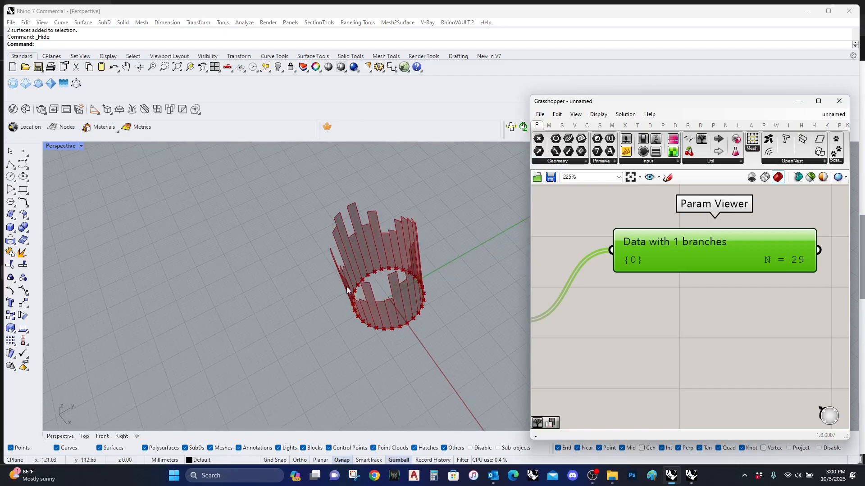
{"action": "right_click_drag", "start_coordinate": [358, 345], "coordinate": [403, 304]}
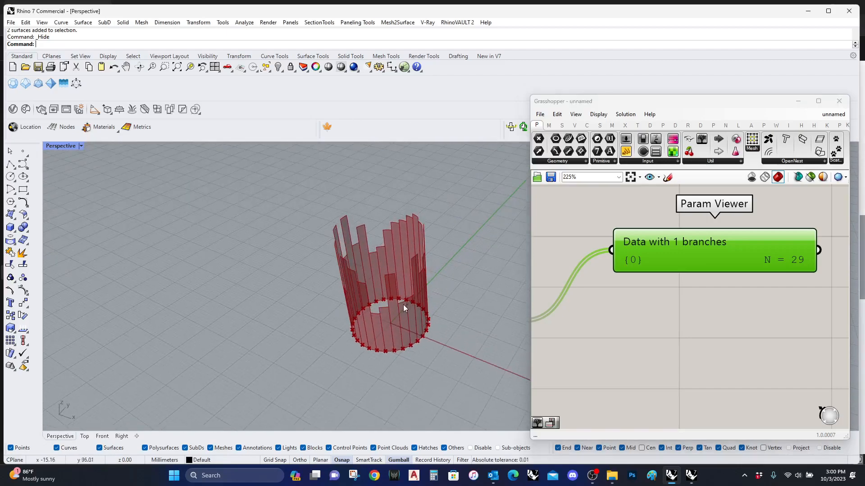
{"action": "scroll", "coordinate": [663, 324], "scroll_direction": "down", "scroll_amount": 3}
{"action": "scroll", "coordinate": [673, 318], "scroll_direction": "up", "scroll_amount": 2}
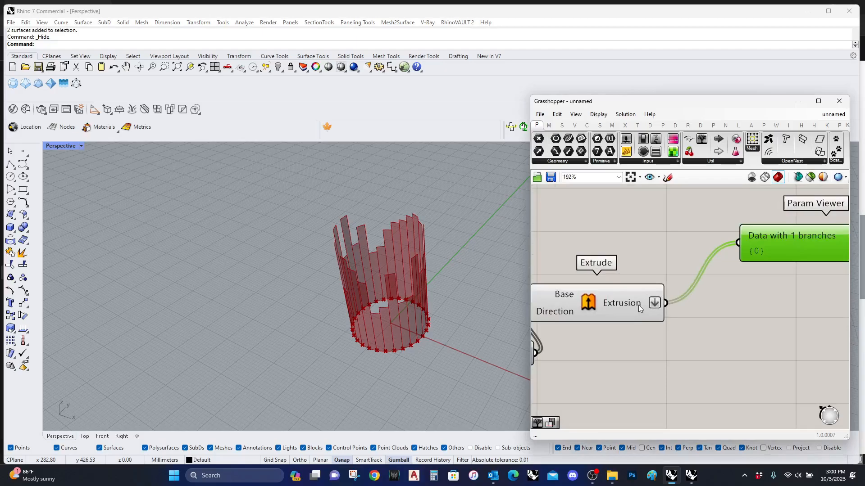
Graft Extrude's Extrusion output
{"action": "right_click", "coordinate": [639, 305]}
{"action": "left_click", "coordinate": [653, 364]}
{"action": "scroll", "coordinate": [669, 347], "scroll_direction": "down", "scroll_amount": 2}
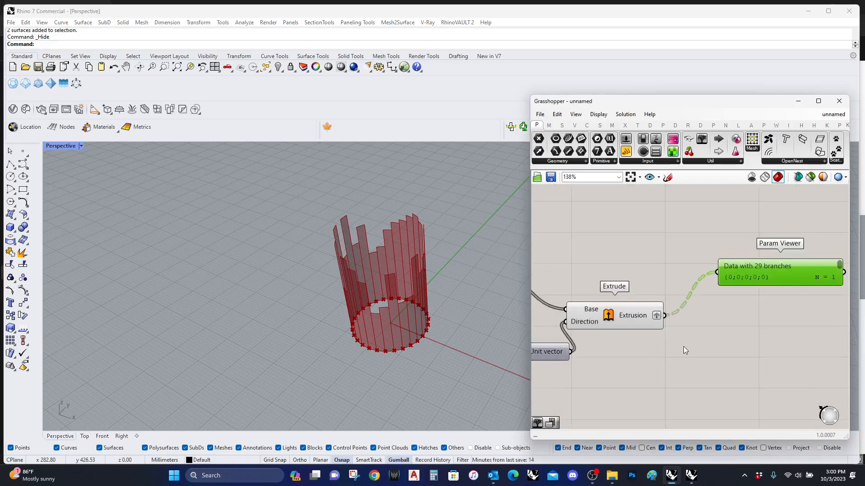
Simplify the Extrusion output and toggle the Param Viewer's display to inspect its branch paths, moving it beside Extrude
{"action": "right_click", "coordinate": [601, 267]}
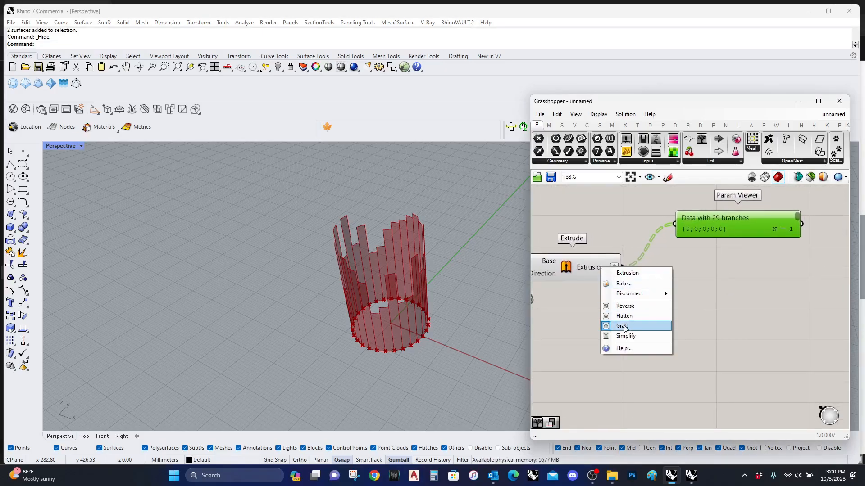
{"action": "left_click", "coordinate": [633, 336]}
{"action": "double_click", "coordinate": [749, 234]}
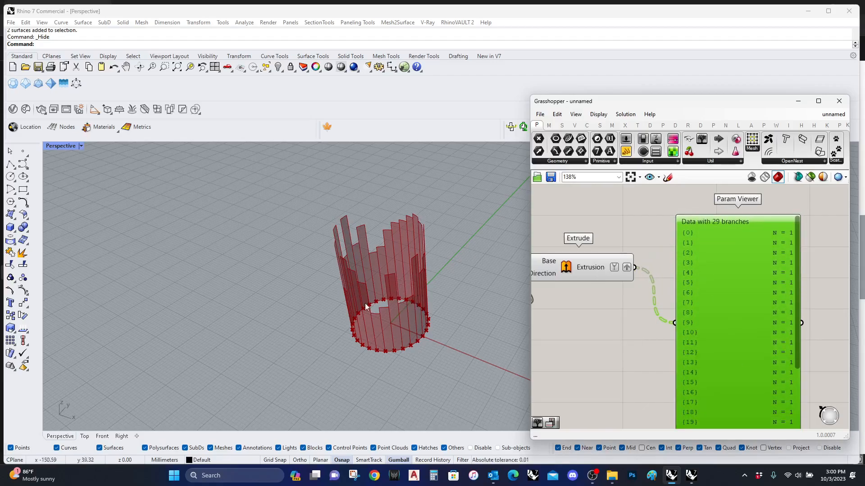
{"action": "scroll", "coordinate": [588, 294], "scroll_direction": "down", "scroll_amount": 2}
{"action": "right_click_drag", "start_coordinate": [647, 369], "coordinate": [679, 352]}
{"action": "left_click_drag", "start_coordinate": [708, 337], "coordinate": [735, 295]}
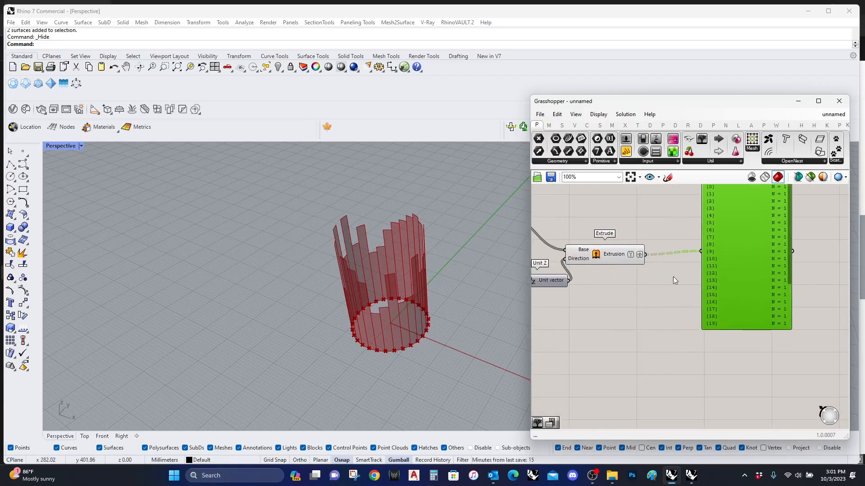
{"action": "scroll", "coordinate": [654, 293], "scroll_direction": "up", "scroll_amount": 3}
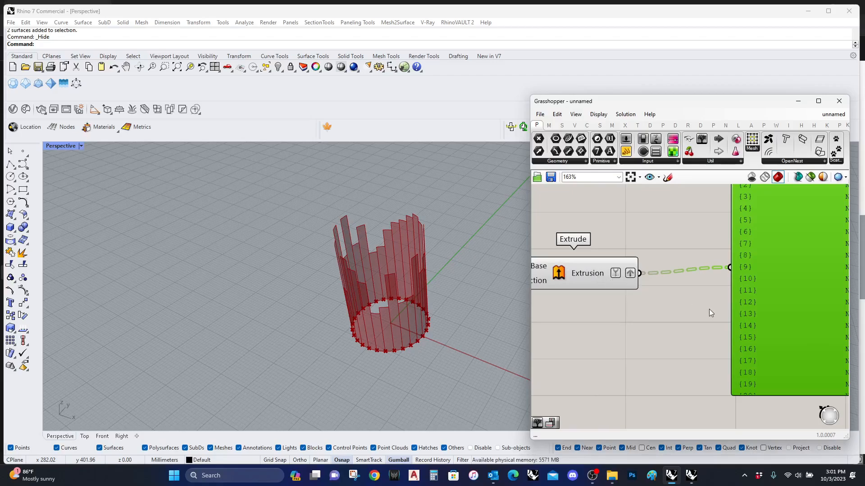
{"action": "scroll", "coordinate": [693, 300], "scroll_direction": "down", "scroll_amount": 1}
{"action": "scroll", "coordinate": [655, 290], "scroll_direction": "up", "scroll_amount": 1}
Turn off Graft on the Extrusion output, keeping Simplify enabled
{"action": "right_click", "coordinate": [641, 279]}
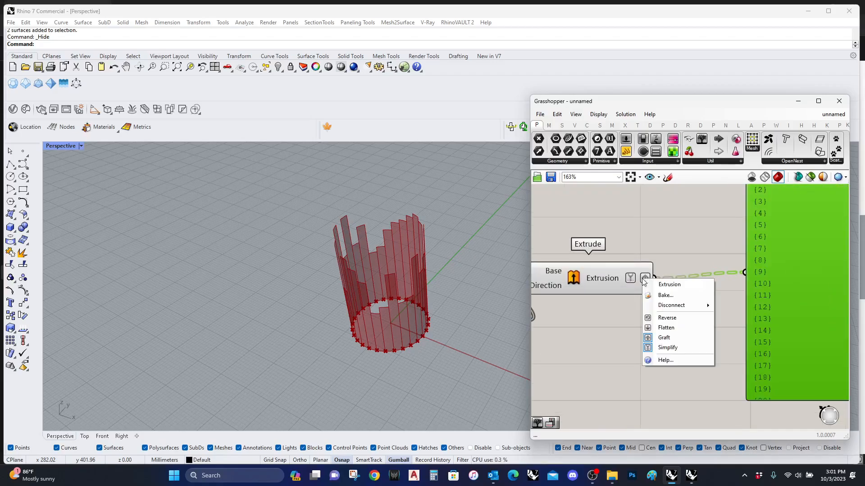
{"action": "left_click", "coordinate": [664, 338]}
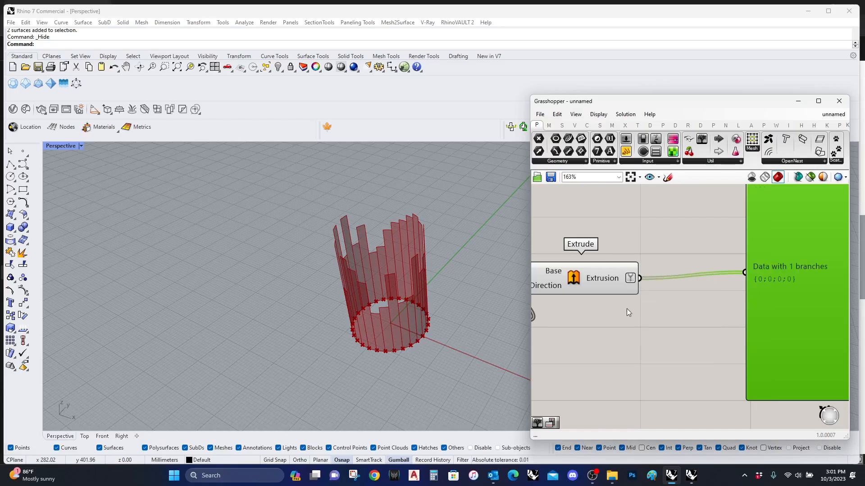
{"action": "right_click", "coordinate": [630, 279]}
{"action": "left_click", "coordinate": [630, 282]}
Move the Param Viewer higher beside Extrude and review the definition and the extruded segments
{"action": "scroll", "coordinate": [678, 337], "scroll_direction": "down", "scroll_amount": 2}
{"action": "left_click_drag", "start_coordinate": [789, 329], "coordinate": [797, 265]}
{"action": "right_click_drag", "start_coordinate": [598, 359], "coordinate": [676, 296]}
{"action": "scroll", "coordinate": [676, 295], "scroll_direction": "down", "scroll_amount": 4}
{"action": "right_click_drag", "start_coordinate": [590, 344], "coordinate": [617, 326]}
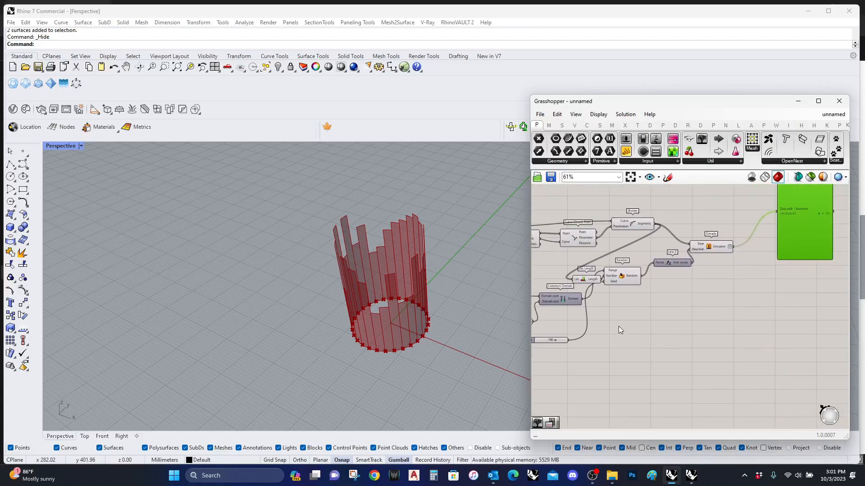
{"action": "scroll", "coordinate": [382, 343], "scroll_direction": "up", "scroll_amount": 5}
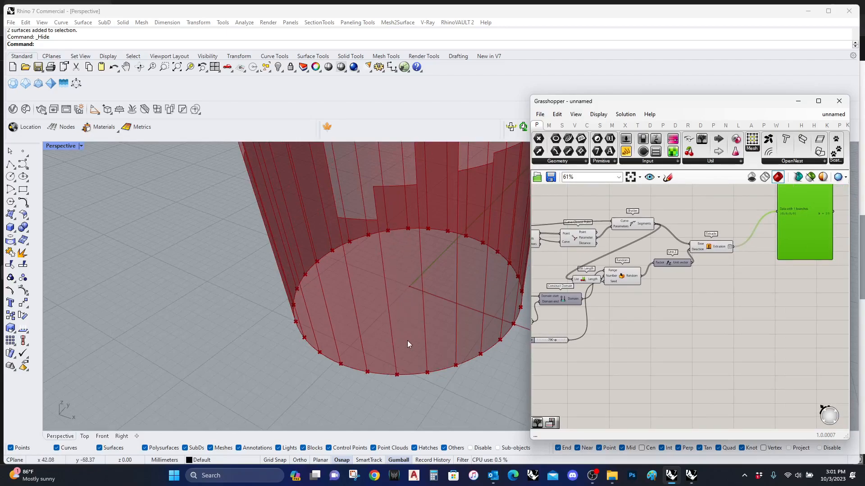
Add an Area component and connect Extrude's Extrusion output to its Geometry input
{"action": "right_click_drag", "start_coordinate": [757, 290], "coordinate": [707, 338]}
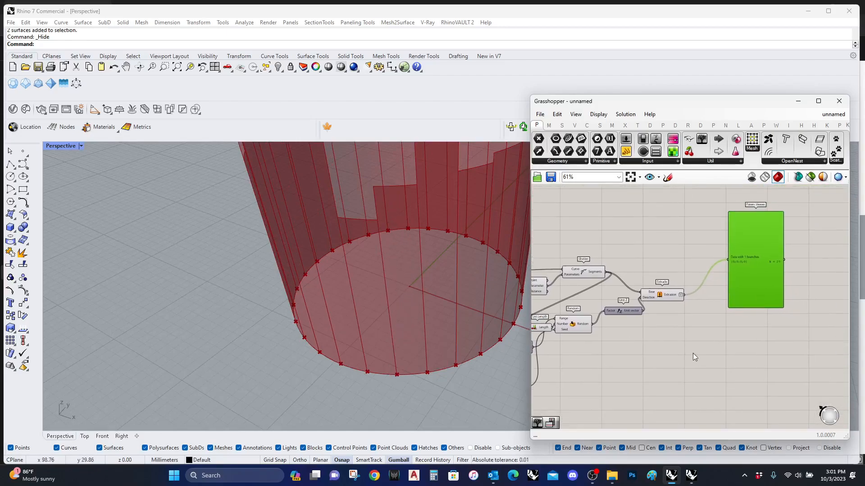
{"action": "scroll", "coordinate": [700, 342], "scroll_direction": "up", "scroll_amount": 3}
{"action": "double_click", "coordinate": [711, 320]}
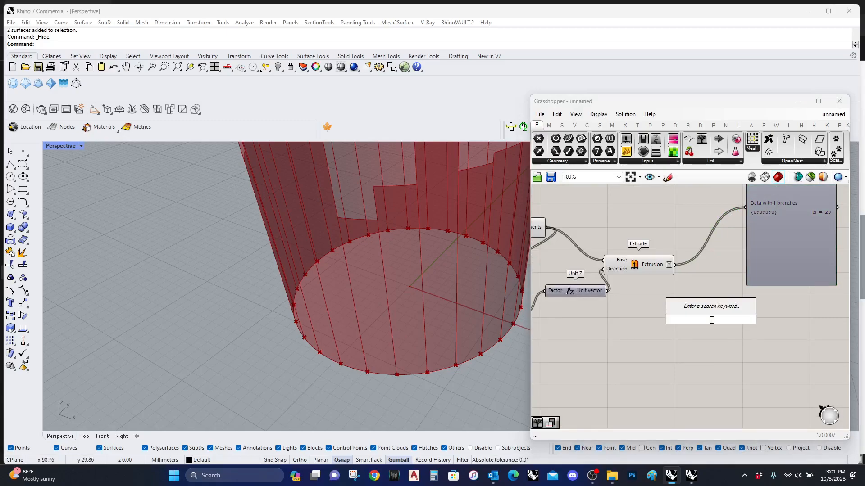
{"action": "type", "text": "area"}
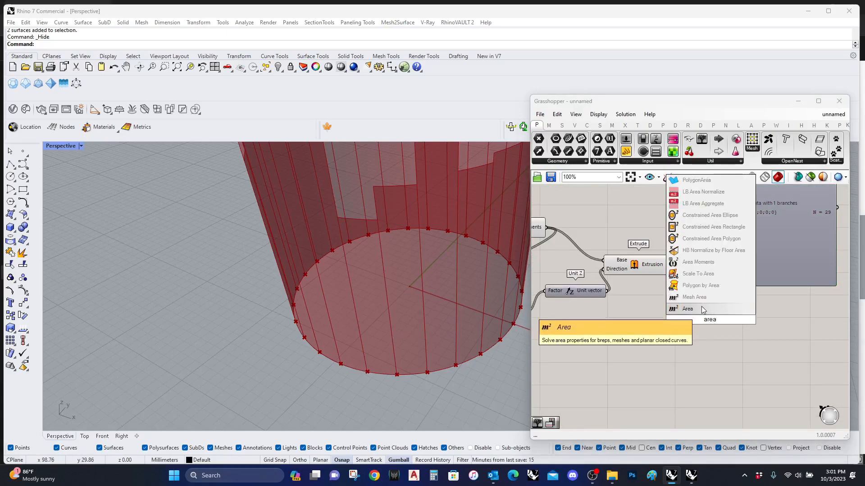
{"action": "left_click", "coordinate": [687, 309]}
{"action": "scroll", "coordinate": [686, 285], "scroll_direction": "up", "scroll_amount": 2}
{"action": "left_click_drag", "start_coordinate": [669, 257], "coordinate": [674, 333]}
Add Surface Closest Point, feeding Extrude's Extrusion output into Surface and Area's Centroid output into Point
{"action": "right_click_drag", "start_coordinate": [819, 333], "coordinate": [744, 327]}
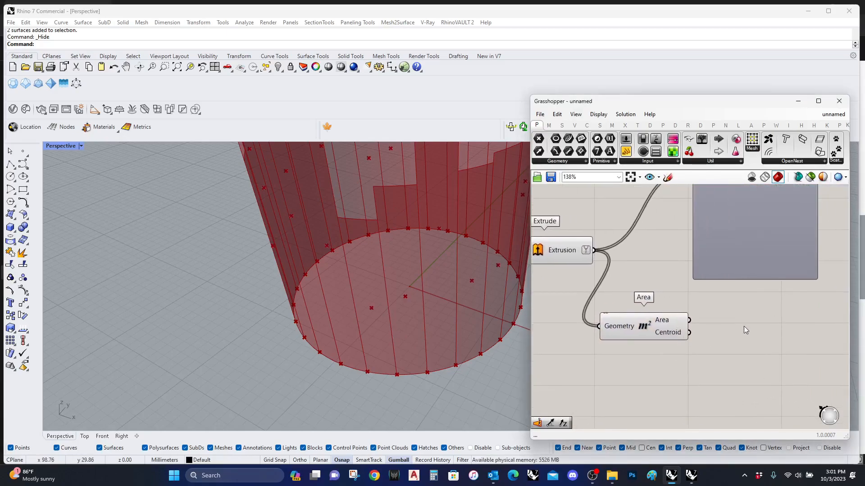
{"action": "double_click", "coordinate": [744, 326]}
{"action": "type", "text": "surga"}
{"action": "key", "text": "BackSpace"}
{"action": "key", "text": "BackSpace"}
{"action": "type", "text": "facce"}
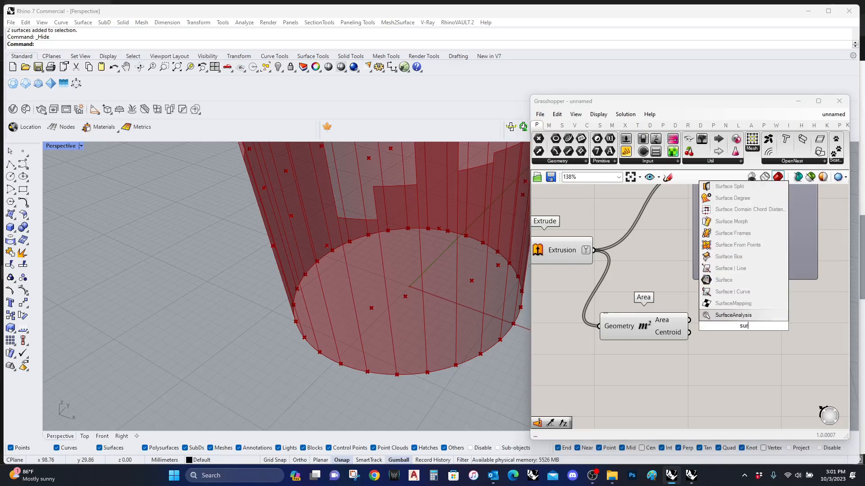
{"action": "key", "text": "BackSpace"}
{"action": "key", "text": "BackSpace"}
{"action": "key", "text": "BackSpace"}
{"action": "type", "text": "e closest"}
{"action": "left_click", "coordinate": [730, 304]}
{"action": "left_click_drag", "start_coordinate": [703, 336], "coordinate": [593, 250]}
{"action": "left_click_drag", "start_coordinate": [706, 321], "coordinate": [689, 332]}
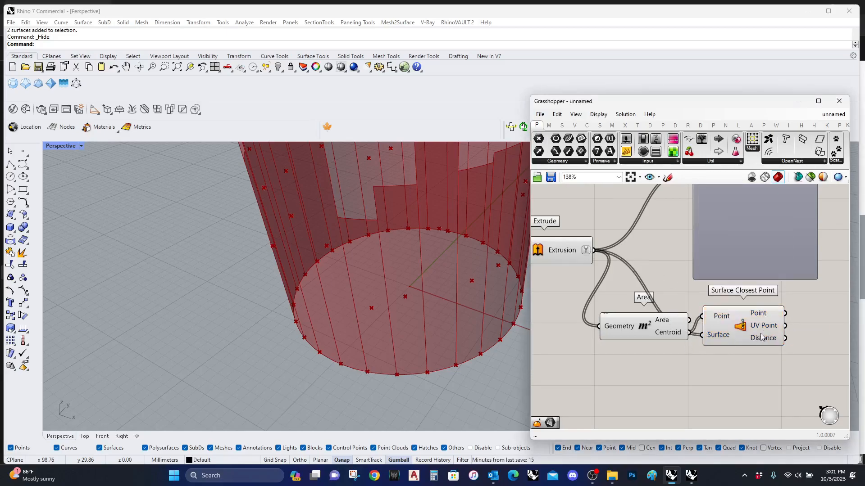
Add Evaluate Surface, connecting the Extrusion output to Surface and Surface Closest Point's UV Point output to Point
{"action": "right_click_drag", "start_coordinate": [784, 366], "coordinate": [716, 371]}
{"action": "left_click", "coordinate": [730, 374]}
{"action": "double_click", "coordinate": [730, 375]}
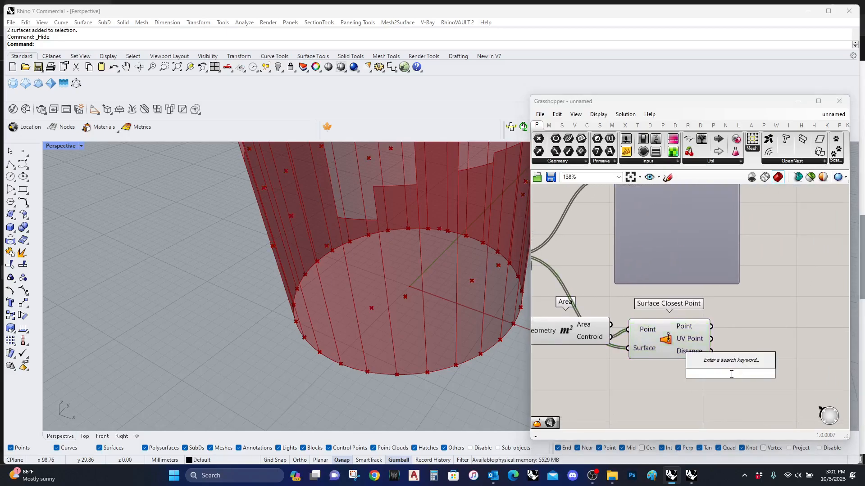
{"action": "type", "text": "evaluate"}
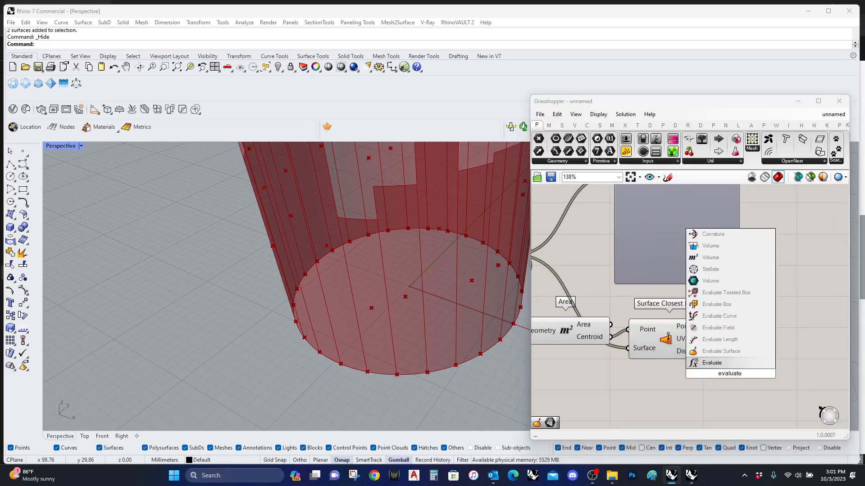
{"action": "left_click", "coordinate": [721, 351]}
{"action": "left_click_drag", "start_coordinate": [720, 361], "coordinate": [730, 339]}
{"action": "left_click_drag", "start_coordinate": [778, 309], "coordinate": [603, 294]}
Add an MD Slider and connect it to Evaluate Surface's Point input, replacing the UV Point connection
{"action": "double_click", "coordinate": [733, 380]}
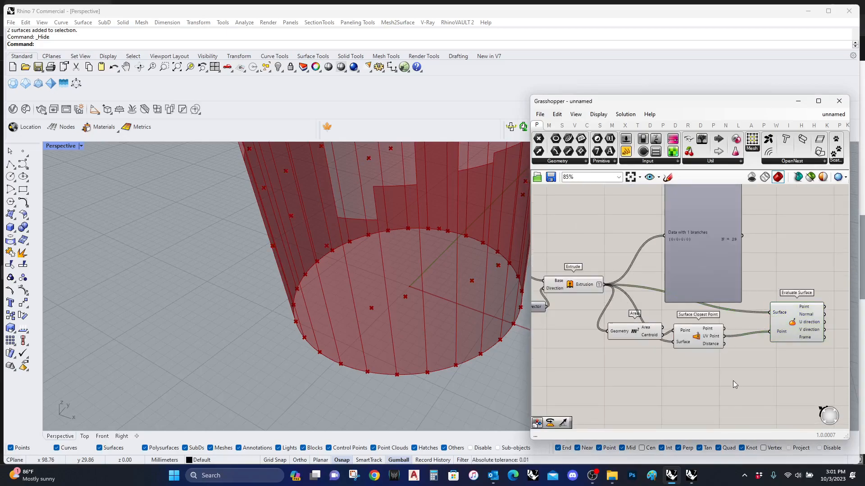
{"action": "type", "text": "md"}
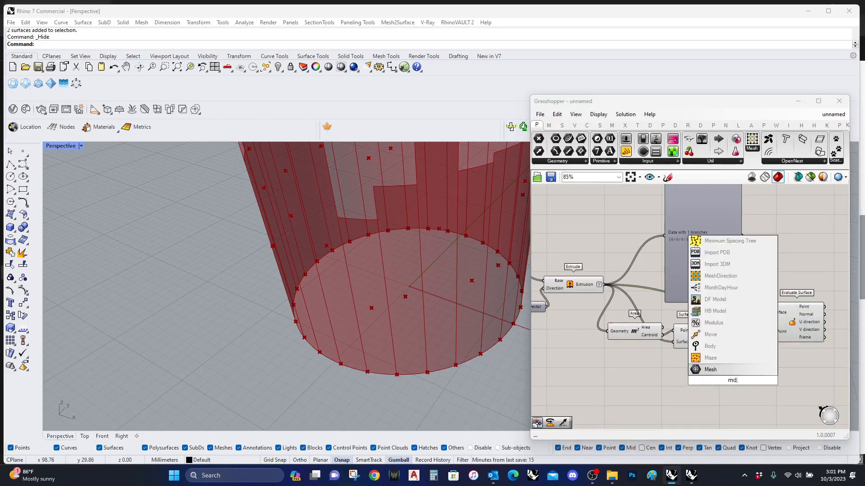
{"action": "type", "text": " slider"}
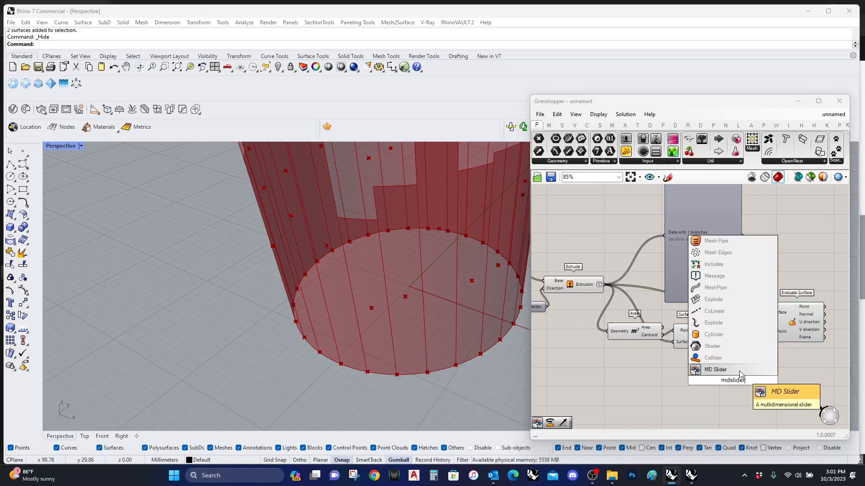
{"action": "key", "text": "Return"}
{"action": "left_click_drag", "start_coordinate": [772, 336], "coordinate": [717, 384]}
Reparameterize Evaluate Surface's Surface input
{"action": "scroll", "coordinate": [766, 323], "scroll_direction": "up", "scroll_amount": 5}
{"action": "right_click", "coordinate": [768, 314]}
{"action": "left_click", "coordinate": [802, 381]}
{"action": "scroll", "coordinate": [721, 360], "scroll_direction": "down", "scroll_amount": 4}
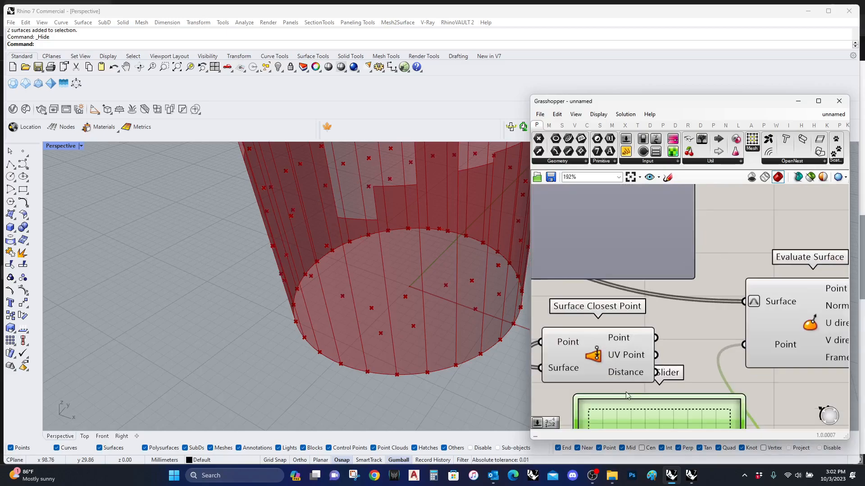
Try different evaluation positions with the MD Slider, ending at 0.46 ; 0.44, and inspect the points on the extruded segments
{"action": "scroll", "coordinate": [646, 388], "scroll_direction": "up", "scroll_amount": 2}
{"action": "left_click_drag", "start_coordinate": [658, 375], "coordinate": [701, 383]}
{"action": "scroll", "coordinate": [375, 252], "scroll_direction": "down", "scroll_amount": 3}
{"action": "scroll", "coordinate": [370, 274], "scroll_direction": "down", "scroll_amount": 3}
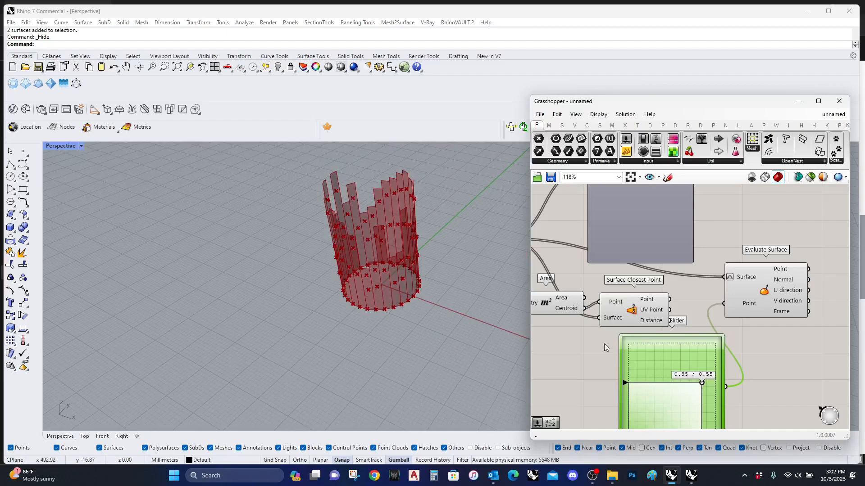
{"action": "right_click_drag", "start_coordinate": [702, 382], "coordinate": [730, 327]}
{"action": "left_click_drag", "start_coordinate": [730, 327], "coordinate": [697, 336]}
{"action": "scroll", "coordinate": [401, 243], "scroll_direction": "up", "scroll_amount": 5}
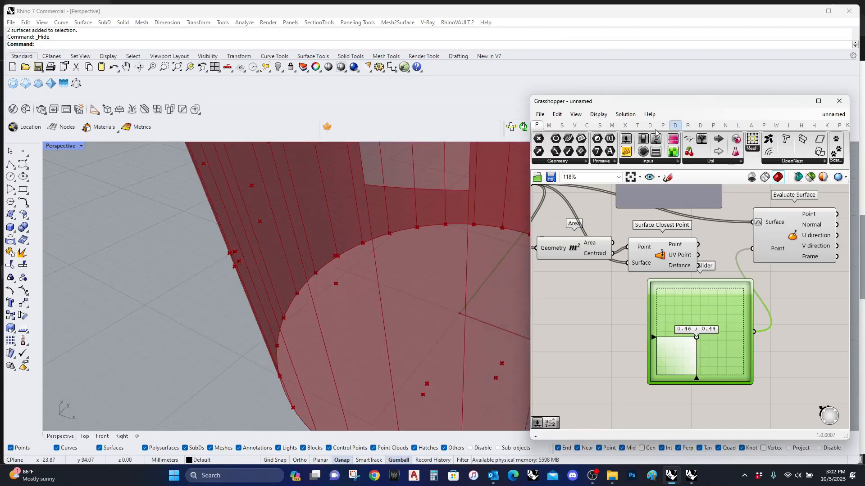
{"action": "scroll", "coordinate": [303, 229], "scroll_direction": "down", "scroll_amount": 1}
Set the preview plane size to 4 and inspect the frames on the extruded segments
{"action": "left_click", "coordinate": [600, 115]}
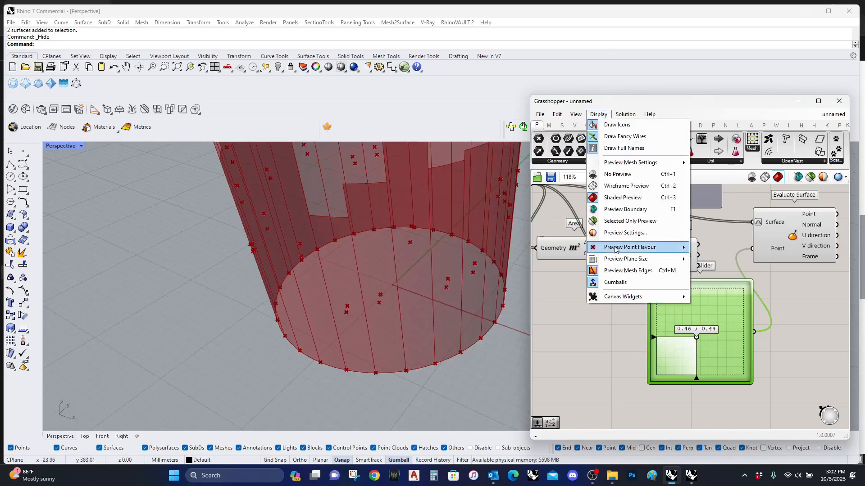
{"action": "mouse_move", "coordinate": [615, 249]}
{"action": "mouse_move", "coordinate": [644, 259]}
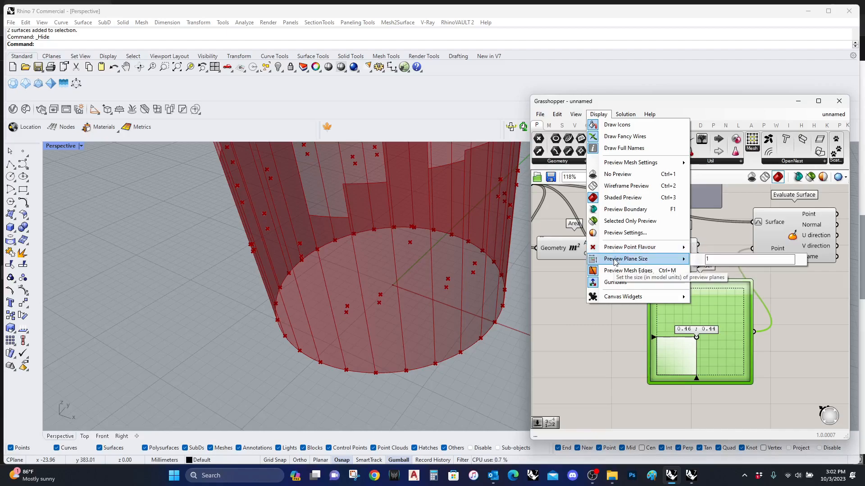
{"action": "left_click_drag", "start_coordinate": [715, 256], "coordinate": [698, 259]}
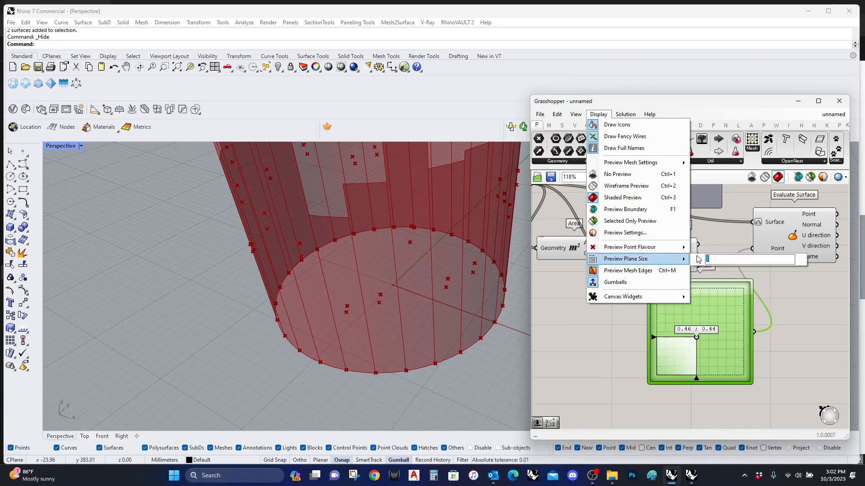
{"action": "type", "text": "4"}
{"action": "key", "text": "Return"}
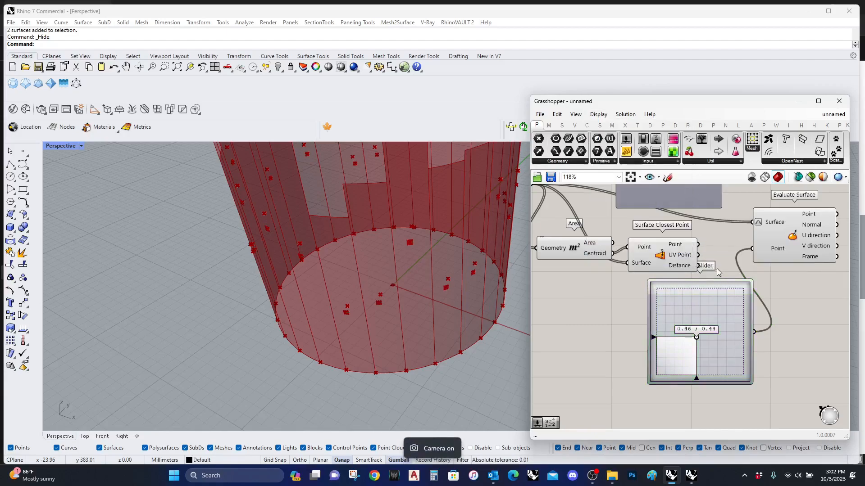
{"action": "scroll", "coordinate": [447, 286], "scroll_direction": "up", "scroll_amount": 3}
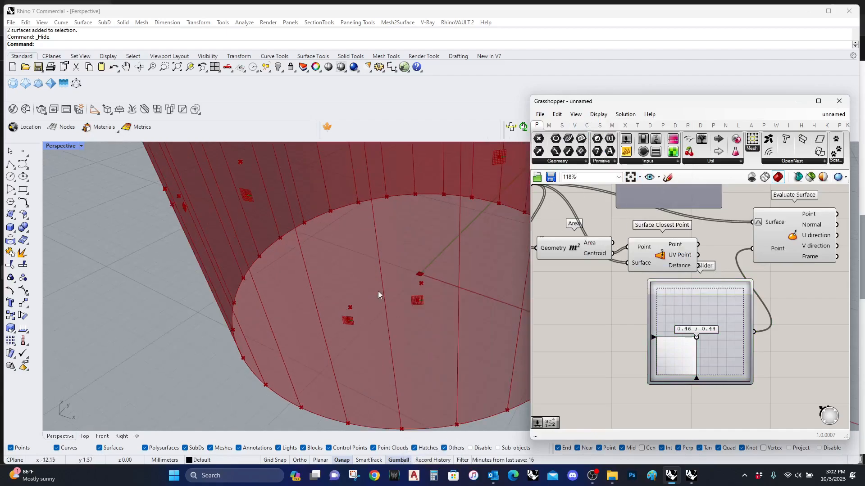
Set the preview plane size to 12
{"action": "left_click", "coordinate": [599, 115]}
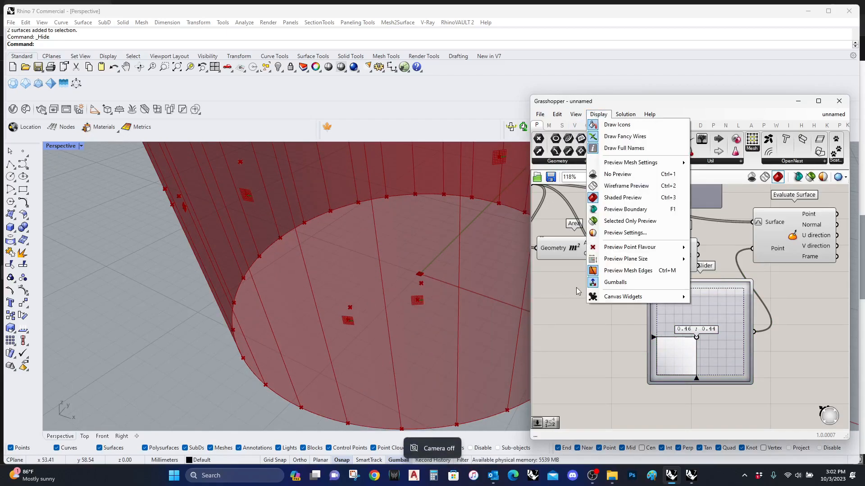
{"action": "mouse_move", "coordinate": [601, 264]}
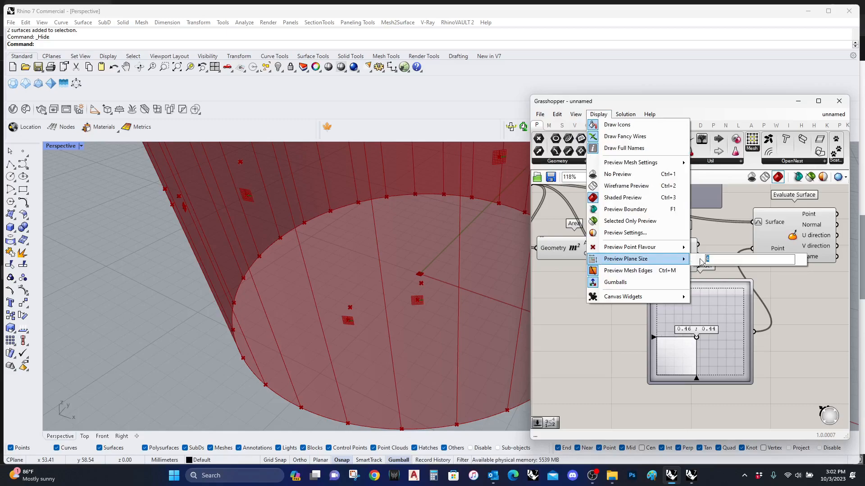
{"action": "type", "text": "12"}
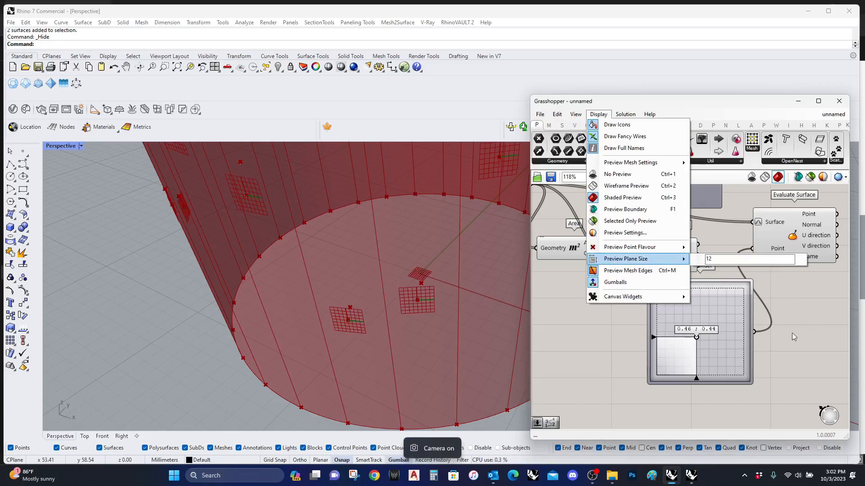
{"action": "left_click", "coordinate": [810, 323]}
Move the MD Slider close to its centre, at 0.51 ; 0.49, and inspect the frames on the extruded segments
{"action": "scroll", "coordinate": [305, 307], "scroll_direction": "down", "scroll_amount": 9}
{"action": "right_click_drag", "start_coordinate": [726, 332], "coordinate": [731, 300]}
{"action": "scroll", "coordinate": [716, 307], "scroll_direction": "up", "scroll_amount": 4}
{"action": "left_click_drag", "start_coordinate": [693, 312], "coordinate": [705, 297]}
{"action": "scroll", "coordinate": [292, 358], "scroll_direction": "down", "scroll_amount": 4}
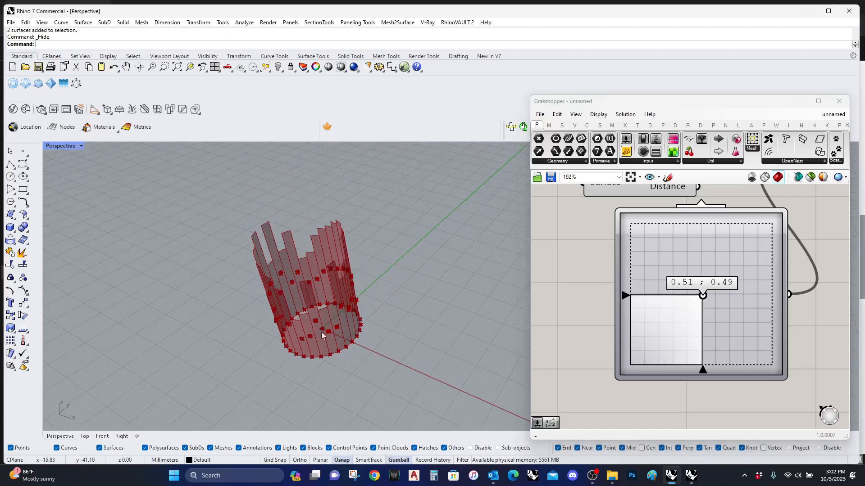
{"action": "scroll", "coordinate": [324, 339], "scroll_direction": "up", "scroll_amount": 4}
{"action": "right_click_drag", "start_coordinate": [301, 305], "coordinate": [296, 290]}
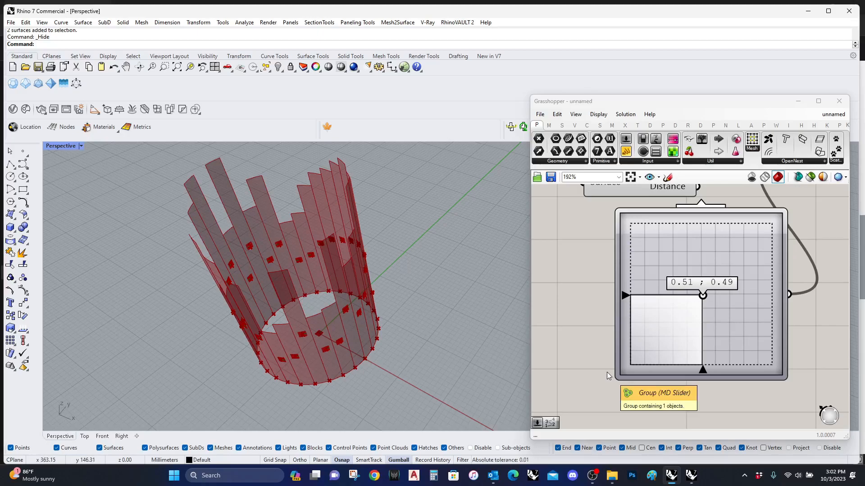
Add Line SDL, connecting Evaluate Surface's Point output to Start and its Frame output to Direction
{"action": "scroll", "coordinate": [610, 346], "scroll_direction": "down", "scroll_amount": 3}
{"action": "right_click_drag", "start_coordinate": [654, 319], "coordinate": [592, 367]}
{"action": "scroll", "coordinate": [727, 252], "scroll_direction": "up", "scroll_amount": 2}
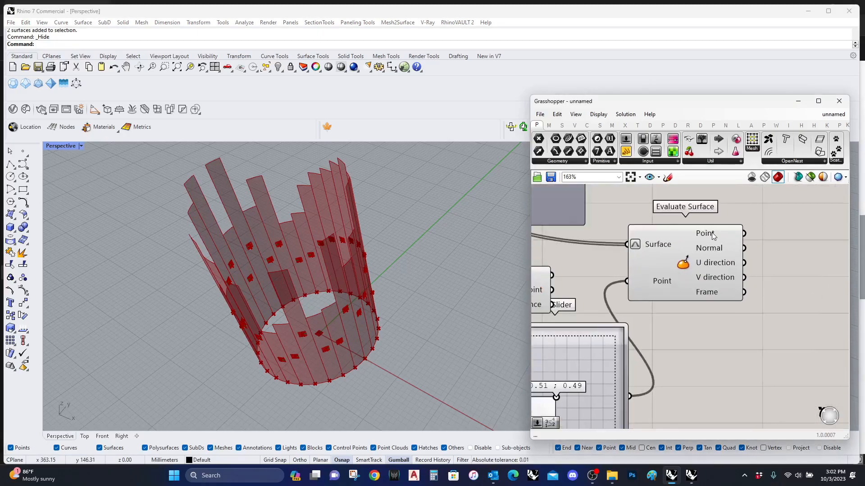
{"action": "scroll", "coordinate": [713, 235], "scroll_direction": "down", "scroll_amount": 2}
{"action": "right_click_drag", "start_coordinate": [726, 354], "coordinate": [712, 333]}
{"action": "double_click", "coordinate": [740, 319]}
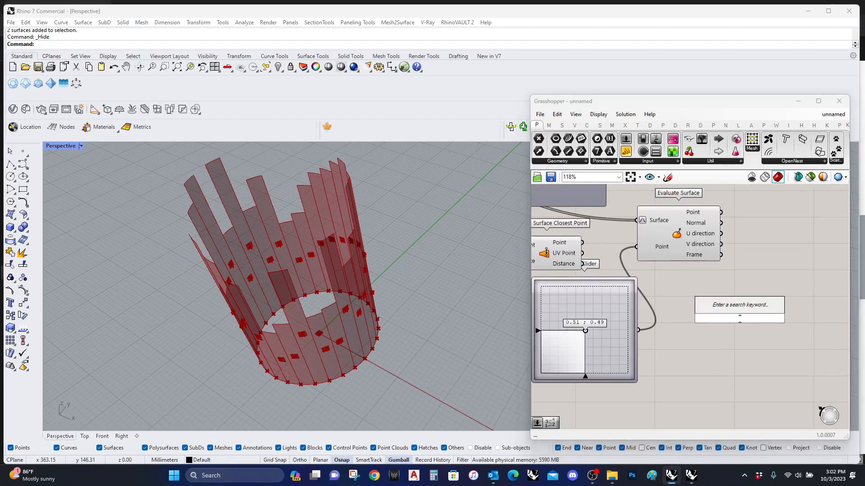
{"action": "type", "text": "line sdl"}
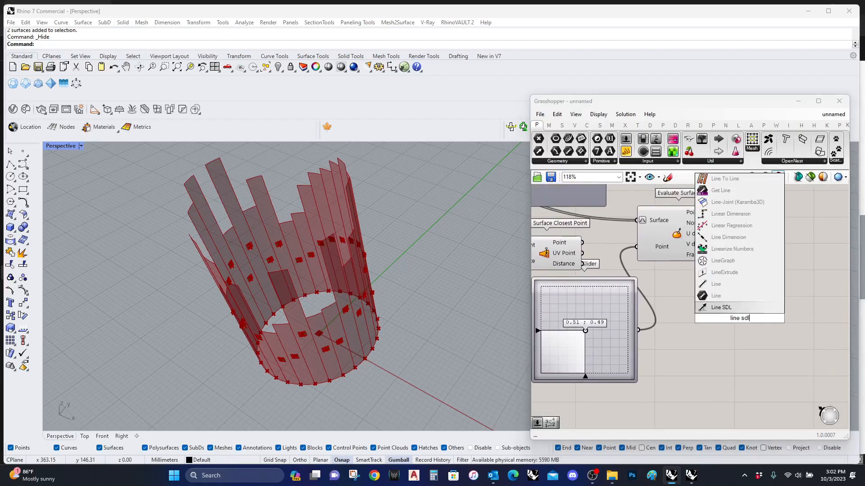
{"action": "key", "text": "Return"}
{"action": "left_click_drag", "start_coordinate": [756, 309], "coordinate": [798, 260]}
{"action": "scroll", "coordinate": [798, 260], "scroll_direction": "up", "scroll_amount": 3}
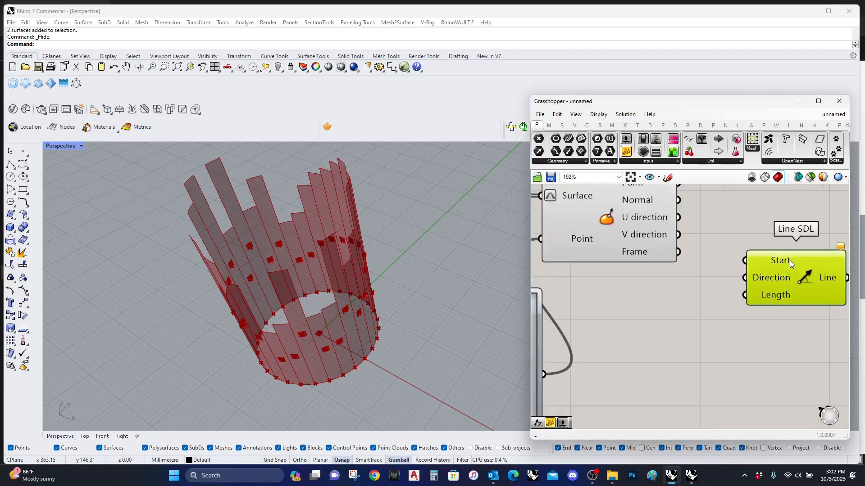
{"action": "right_click_drag", "start_coordinate": [761, 256], "coordinate": [754, 302]}
{"action": "left_click_drag", "start_coordinate": [738, 307], "coordinate": [671, 229]}
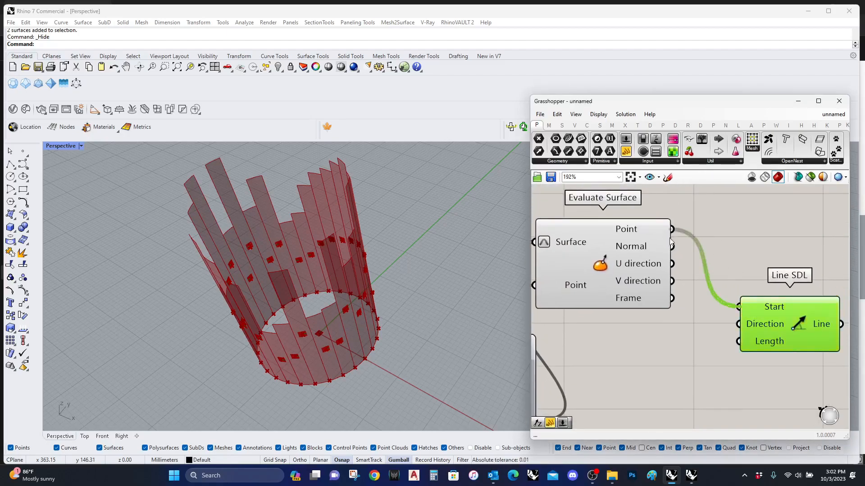
Copy the existing number slider with value 790 and place the duplicate near Line SDL
{"action": "scroll", "coordinate": [637, 321], "scroll_direction": "down", "scroll_amount": 5}
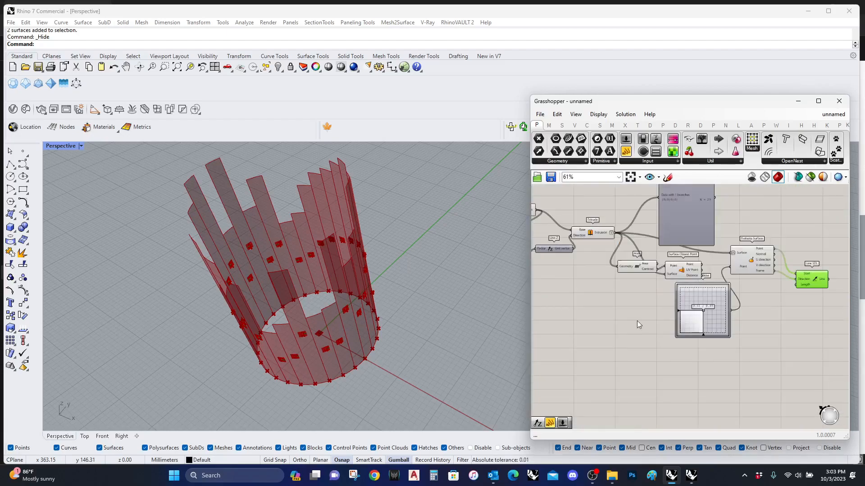
{"action": "right_click_drag", "start_coordinate": [580, 240], "coordinate": [680, 223]}
{"action": "scroll", "coordinate": [640, 318], "scroll_direction": "up", "scroll_amount": 3}
{"action": "left_click_drag", "start_coordinate": [583, 311], "coordinate": [800, 306]}
{"action": "key", "text": "alt"}
Enlarge the Grasshopper window to the full height beside the viewport and widen it to the screen edge
{"action": "left_click_drag", "start_coordinate": [744, 97], "coordinate": [744, 1]}
{"action": "right_click_drag", "start_coordinate": [725, 298], "coordinate": [663, 353]}
{"action": "left_click_drag", "start_coordinate": [849, 299], "coordinate": [864, 299]}
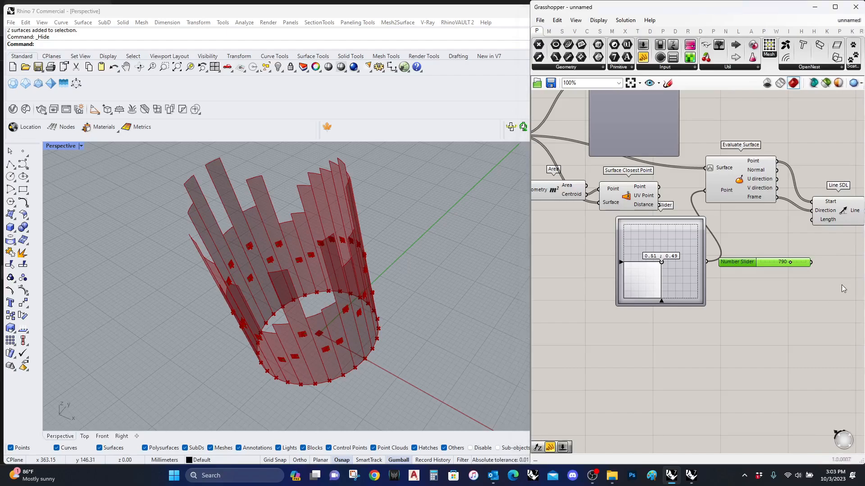
Connect the copied number slider to Line SDL's Length input and set it to 229
{"action": "scroll", "coordinate": [799, 212], "scroll_direction": "up", "scroll_amount": 2}
{"action": "left_click_drag", "start_coordinate": [816, 250], "coordinate": [740, 282]}
{"action": "scroll", "coordinate": [779, 288], "scroll_direction": "up", "scroll_amount": 4}
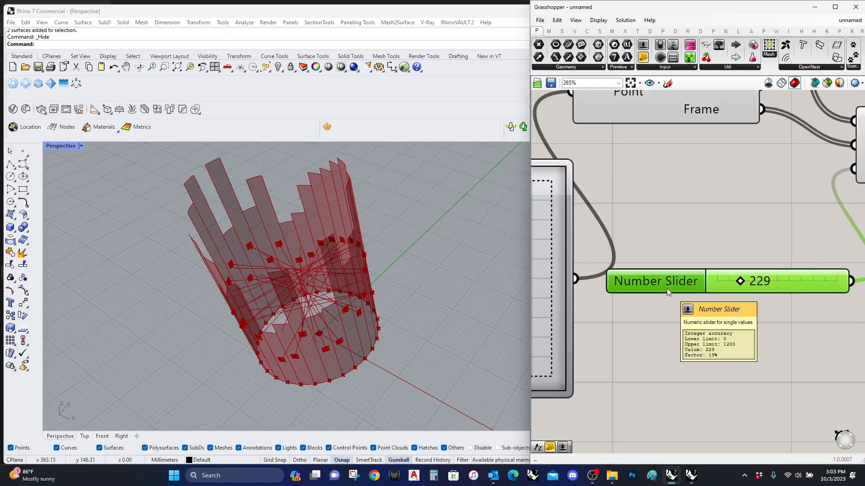
Set the upper limit of the number slider feeding Line SDL's Length input to 12
{"action": "left_click_drag", "start_coordinate": [667, 286], "coordinate": [712, 278]}
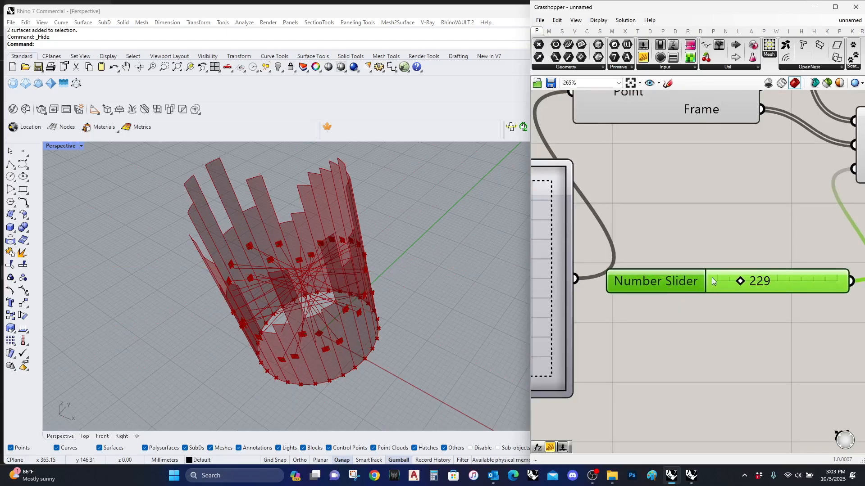
{"action": "double_click", "coordinate": [705, 284]}
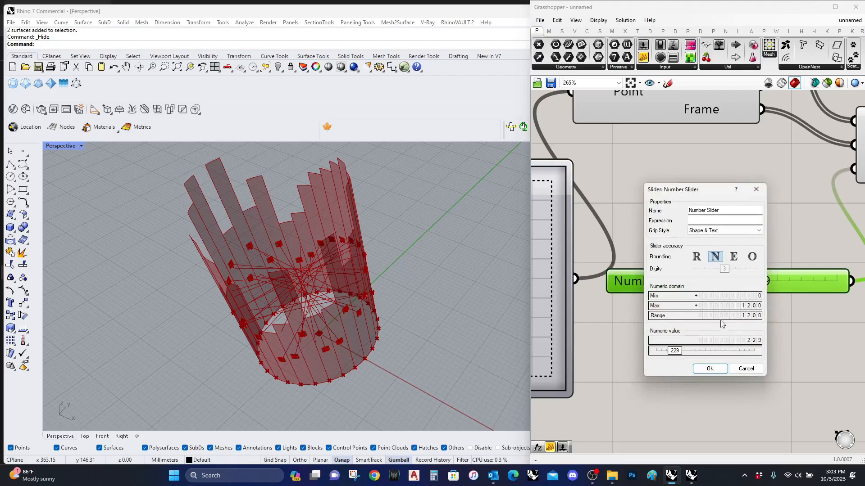
{"action": "double_click", "coordinate": [728, 306]}
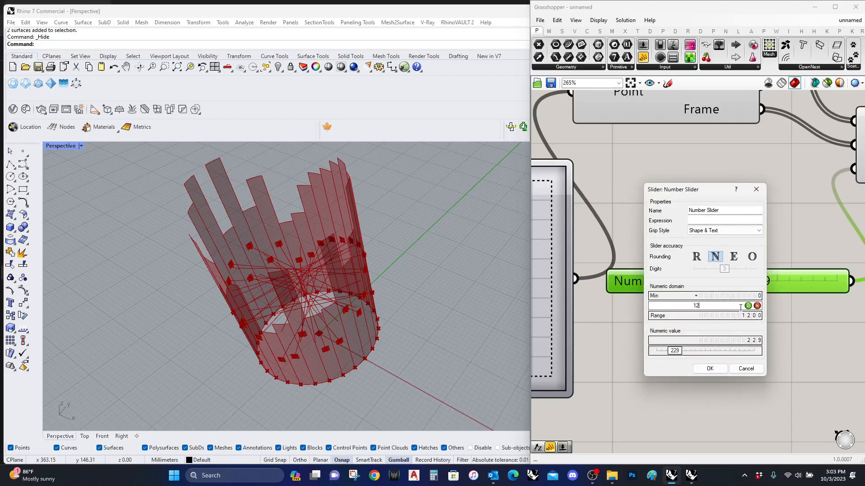
{"action": "type", "text": "12"}
{"action": "left_click", "coordinate": [747, 306]}
{"action": "left_click", "coordinate": [710, 368]}
{"action": "mouse_move", "coordinate": [838, 284]}
{"action": "left_mouse_down"}
{"action": "mouse_move", "coordinate": [808, 280]}
{"action": "mouse_move", "coordinate": [836, 281]}
{"action": "left_mouse_up"}
Apply the expression -x to Line SDL's Length input to reverse the line direction
{"action": "right_click_drag", "start_coordinate": [796, 204], "coordinate": [679, 257]}
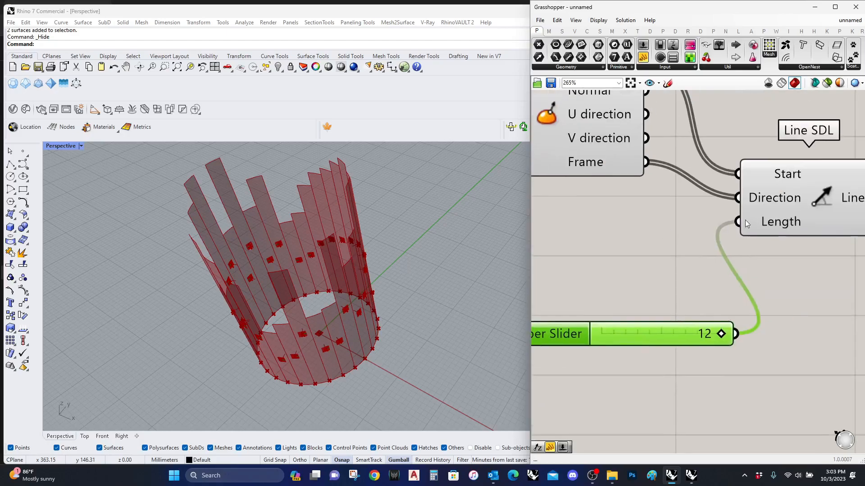
{"action": "right_click", "coordinate": [758, 224]}
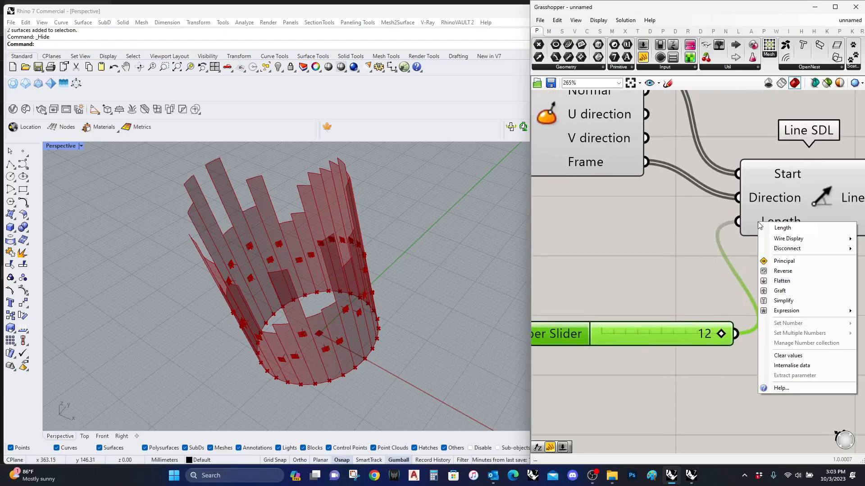
{"action": "left_click", "coordinate": [793, 310]}
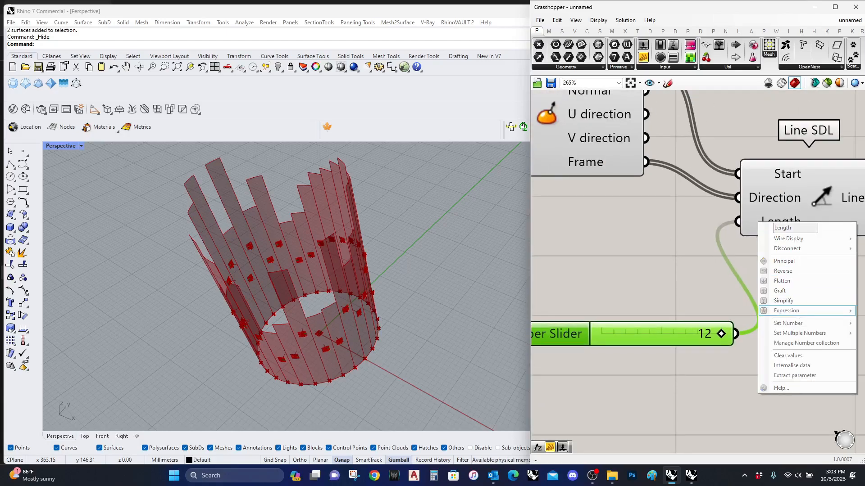
{"action": "left_click_drag", "start_coordinate": [628, 3], "coordinate": [338, 34]}
{"action": "right_click", "coordinate": [459, 256]}
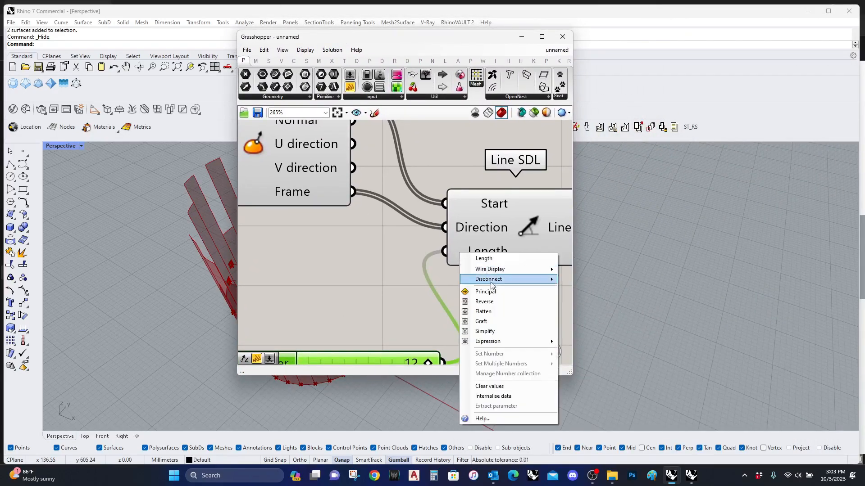
{"action": "mouse_move", "coordinate": [543, 342]}
{"action": "type", "text": "-x"}
{"action": "left_click", "coordinate": [599, 364]}
Move the Grasshopper window back beside the Perspective viewport and extend its height down to the taskbar
{"action": "left_click_drag", "start_coordinate": [470, 42], "coordinate": [759, 16]}
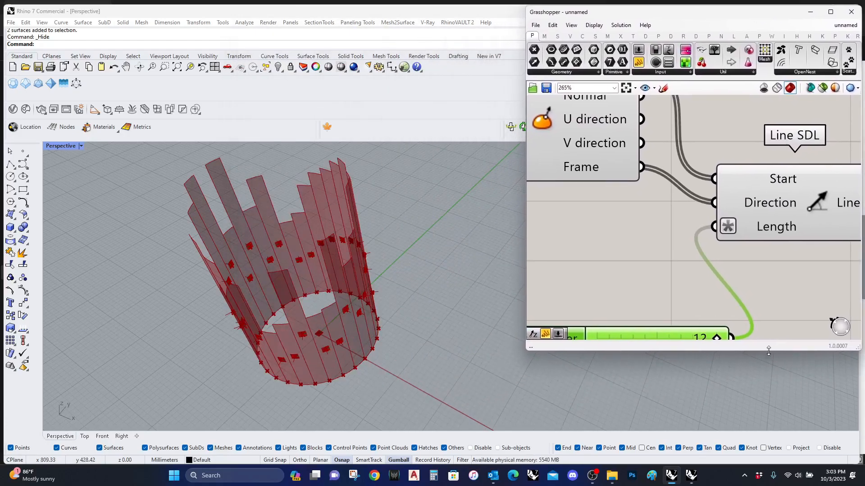
{"action": "left_click_drag", "start_coordinate": [770, 353], "coordinate": [769, 463]}
{"action": "scroll", "coordinate": [721, 293], "scroll_direction": "down", "scroll_amount": 2}
{"action": "scroll", "coordinate": [720, 301], "scroll_direction": "up", "scroll_amount": 3}
Add an End Points component and connect Line SDL's Line output to its Curve input
{"action": "left_click", "coordinate": [774, 258]}
{"action": "right_click_drag", "start_coordinate": [710, 308], "coordinate": [557, 341]}
{"action": "double_click", "coordinate": [759, 329]}
{"action": "type", "text": "6"}
{"action": "key", "text": "BackSpace"}
{"action": "type", "text": "endpoint"}
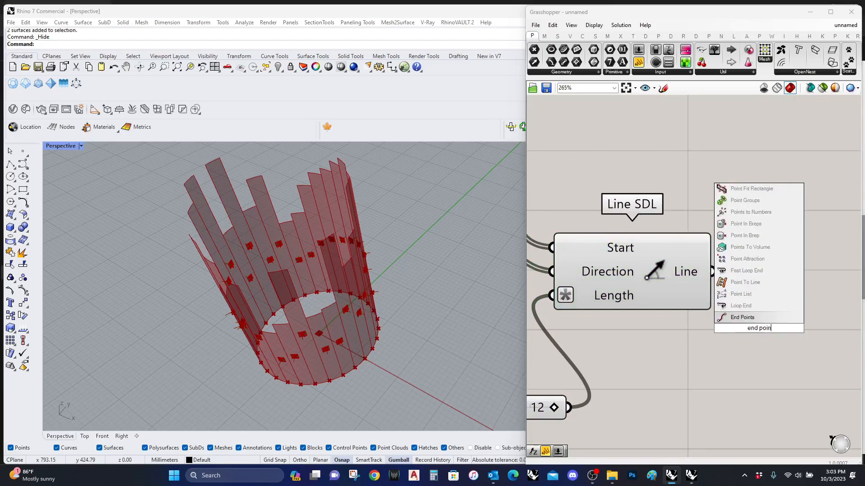
{"action": "left_click", "coordinate": [742, 306]}
{"action": "left_click_drag", "start_coordinate": [712, 272], "coordinate": [699, 329]}
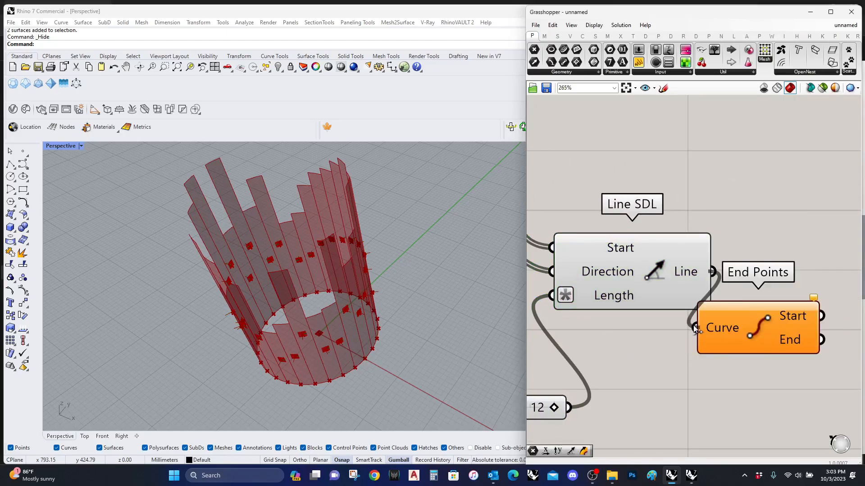
Add a Deconstruct Brep component below Extrude and connect the Extrusion output to its Brep input
{"action": "scroll", "coordinate": [698, 329], "scroll_direction": "down", "scroll_amount": 5}
{"action": "right_click_drag", "start_coordinate": [588, 417], "coordinate": [798, 334]}
{"action": "right_click_drag", "start_coordinate": [631, 282], "coordinate": [707, 319]}
{"action": "scroll", "coordinate": [705, 317], "scroll_direction": "down", "scroll_amount": 1}
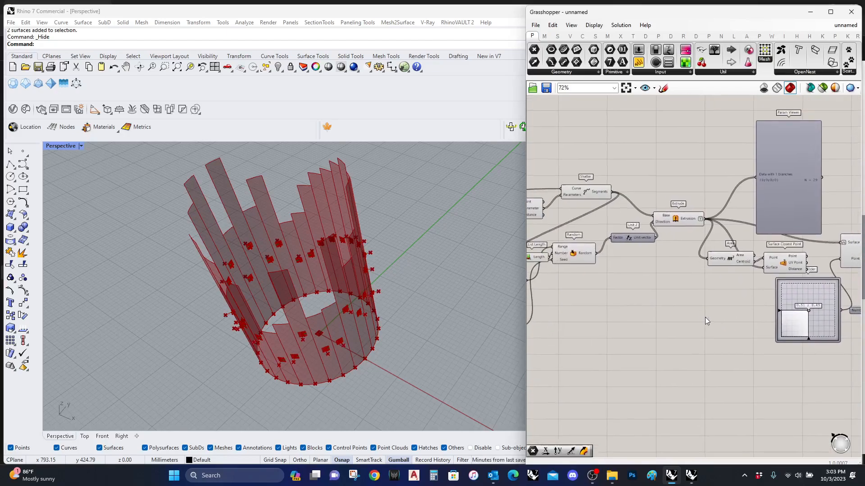
{"action": "scroll", "coordinate": [695, 318], "scroll_direction": "up", "scroll_amount": 1}
{"action": "left_click", "coordinate": [672, 204]}
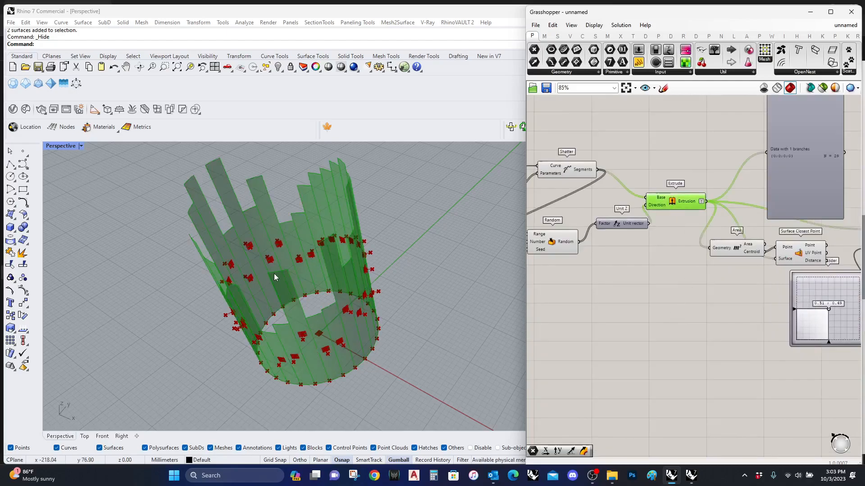
{"action": "right_click_drag", "start_coordinate": [620, 248], "coordinate": [596, 258]}
{"action": "double_click", "coordinate": [669, 304]}
{"action": "type", "text": "brep"}
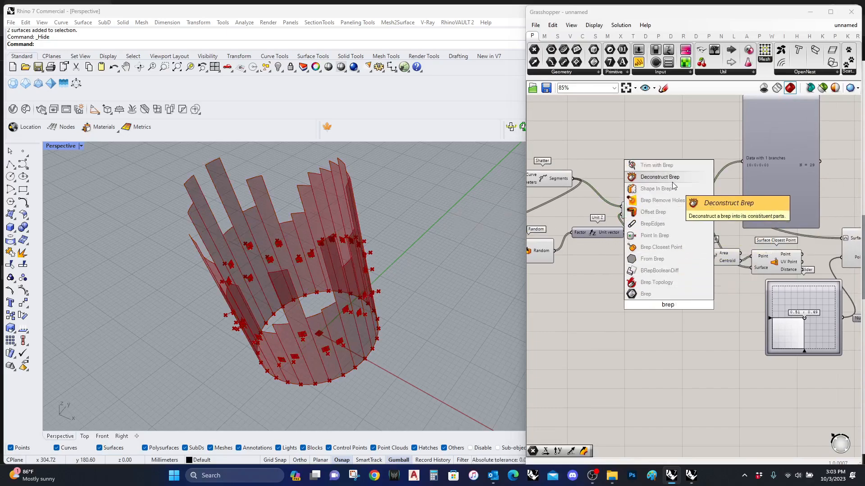
{"action": "left_click", "coordinate": [653, 177]}
{"action": "left_click_drag", "start_coordinate": [683, 210], "coordinate": [647, 405]}
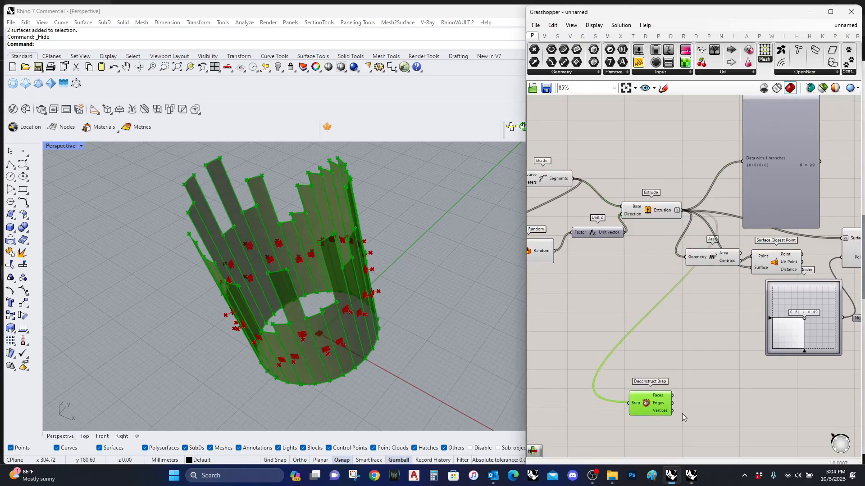
Simplify Deconstruct Brep's Edges output and inspect its data tree paths
{"action": "scroll", "coordinate": [682, 413], "scroll_direction": "up", "scroll_amount": 3}
{"action": "right_click_drag", "start_coordinate": [670, 411], "coordinate": [676, 365]}
{"action": "mouse_move", "coordinate": [651, 355]}
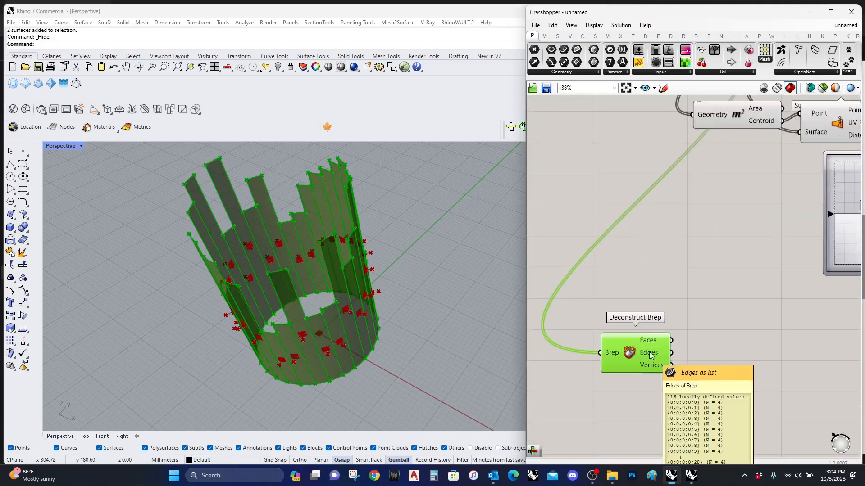
{"action": "right_click_drag", "start_coordinate": [650, 355], "coordinate": [641, 269]}
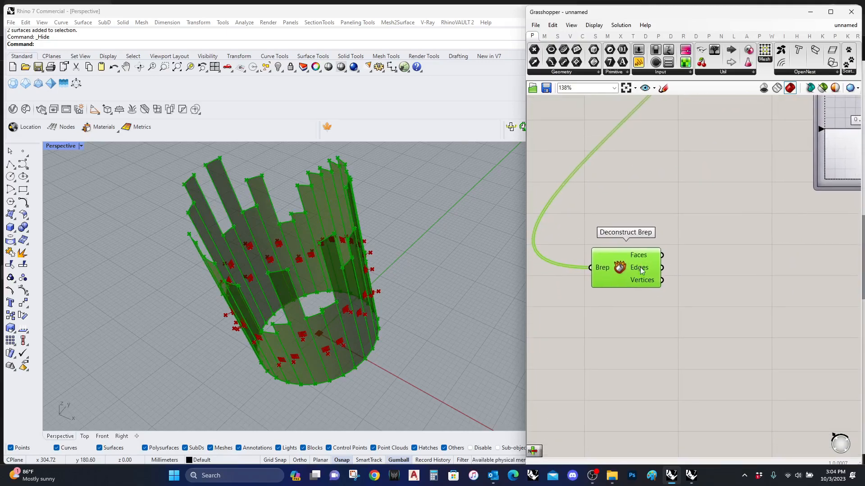
{"action": "right_click", "coordinate": [641, 269]}
{"action": "left_click", "coordinate": [678, 326]}
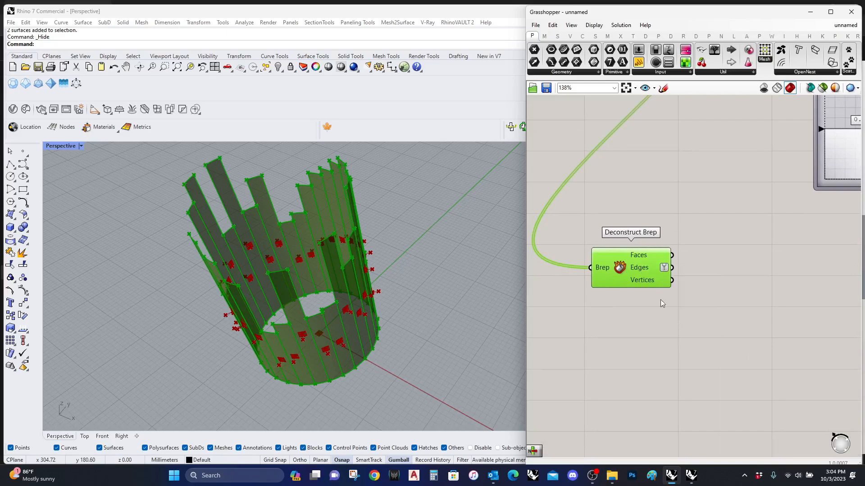
{"action": "mouse_move", "coordinate": [642, 269]}
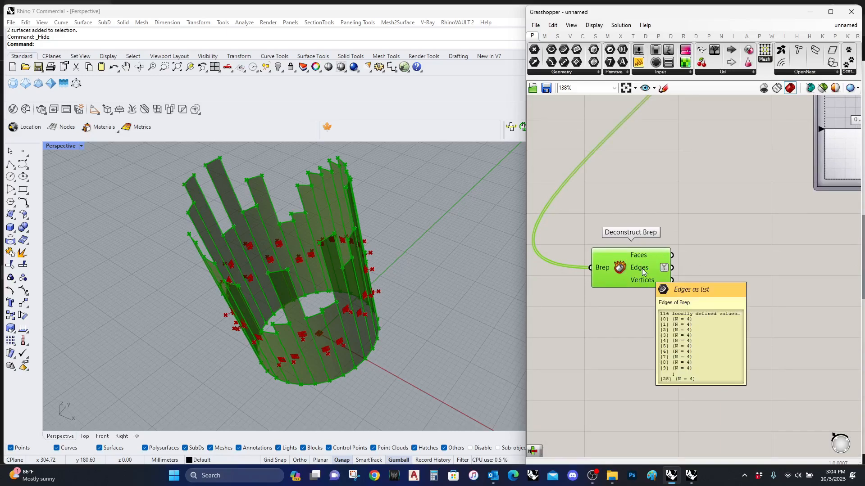
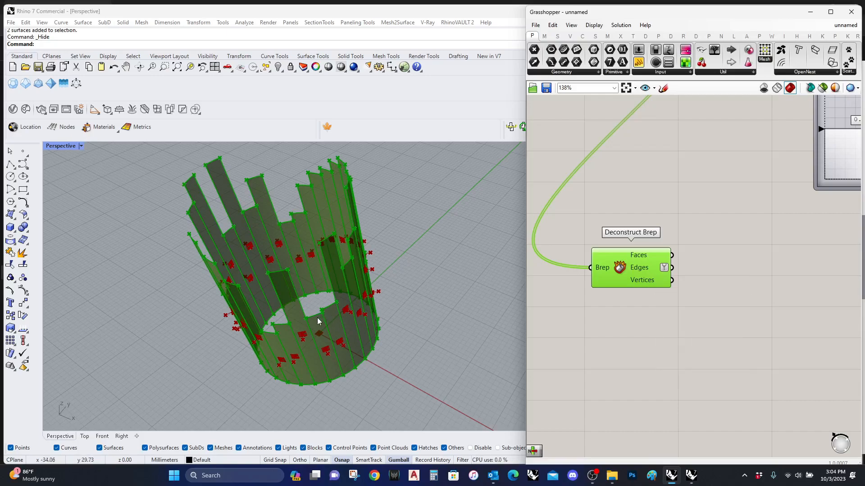
{"action": "left_click", "coordinate": [774, 355]}
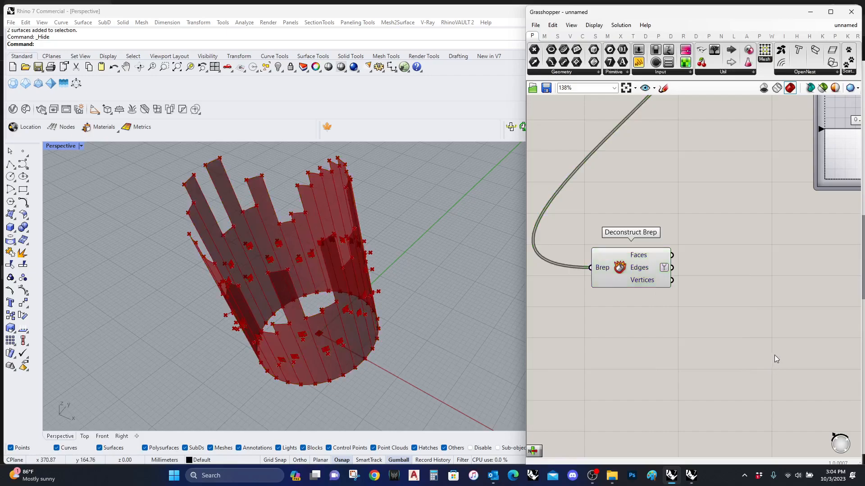
Add a List Item component beside Deconstruct Brep and connect the Edges output to its List input
{"action": "double_click", "coordinate": [702, 272]}
{"action": "type", "text": "list itrem"}
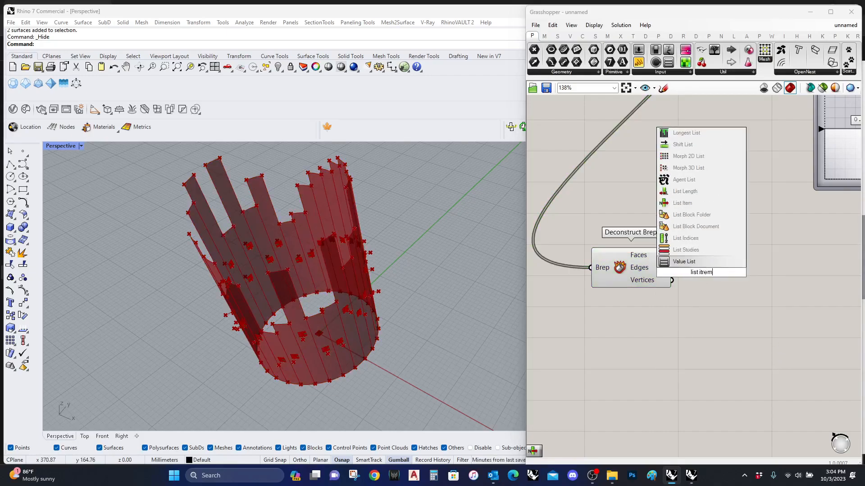
{"action": "left_click", "coordinate": [696, 207]}
{"action": "left_click_drag", "start_coordinate": [704, 270], "coordinate": [735, 275]}
{"action": "left_click_drag", "start_coordinate": [672, 267], "coordinate": [703, 263]}
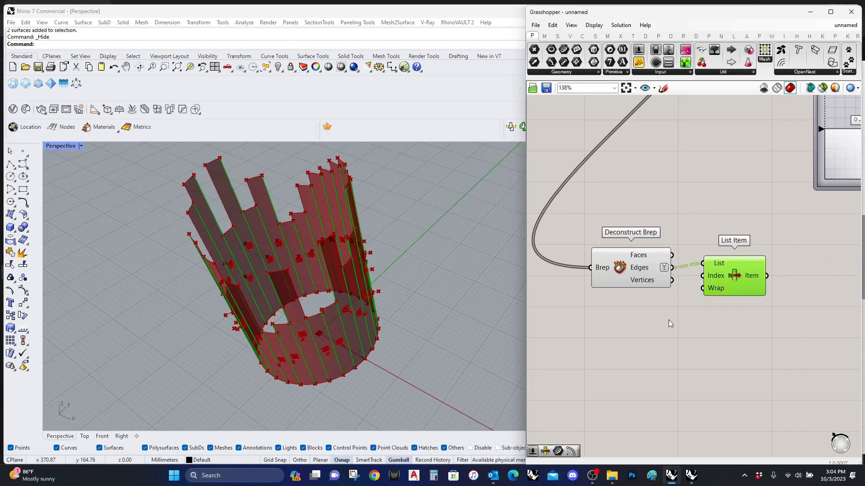
Add a number slider below Deconstruct Brep and set its rounding to integers
{"action": "double_click", "coordinate": [653, 348]}
{"action": "type", "text": "sl"}
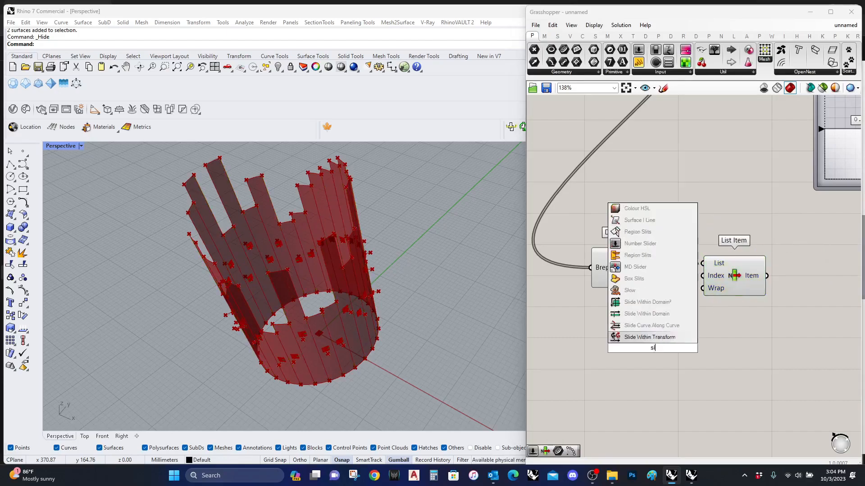
{"action": "type", "text": "ider"}
{"action": "left_click", "coordinate": [649, 326]}
{"action": "double_click", "coordinate": [627, 352]}
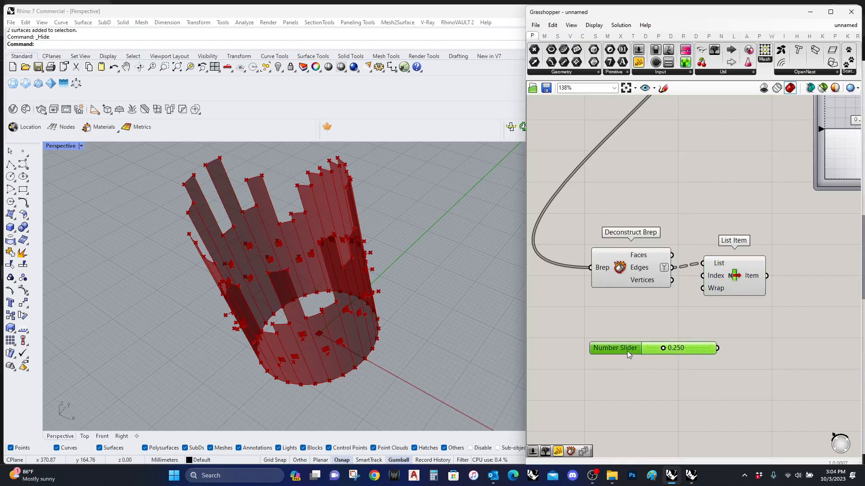
{"action": "left_click", "coordinate": [637, 326]}
{"action": "double_click", "coordinate": [647, 375]}
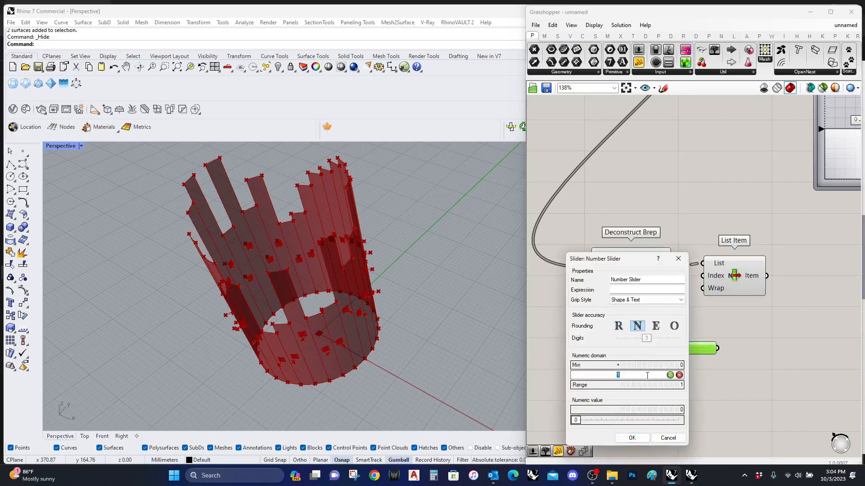
{"action": "left_click", "coordinate": [670, 375]}
{"action": "left_click", "coordinate": [632, 438]}
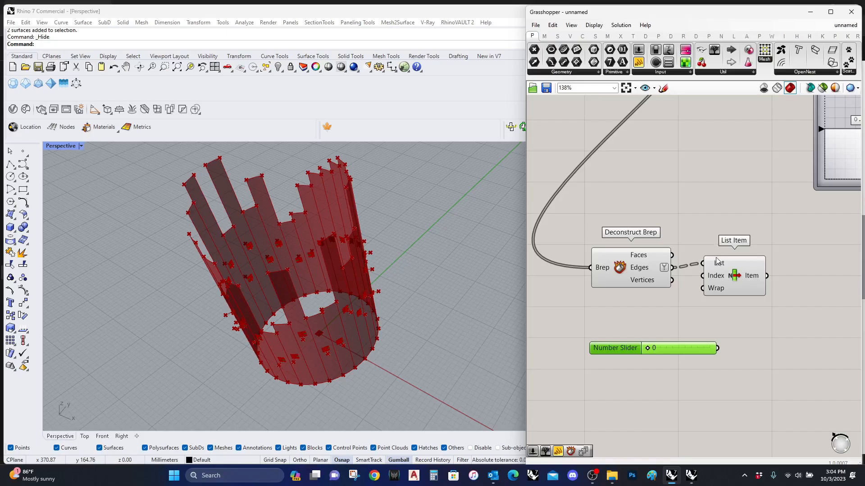
Connect the new integer slider to List Item's Index input and raise its value to pick another edge
{"action": "left_click_drag", "start_coordinate": [703, 275], "coordinate": [717, 348]}
{"action": "left_click", "coordinate": [732, 290]}
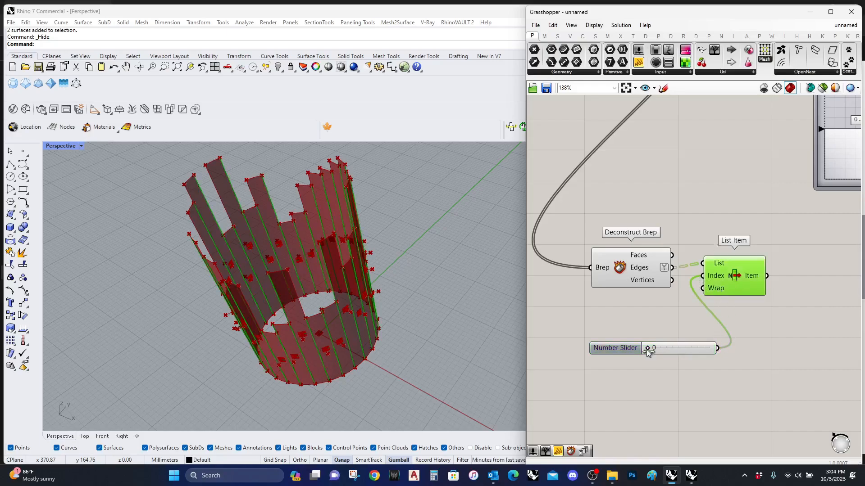
{"action": "left_click_drag", "start_coordinate": [648, 348], "coordinate": [663, 351]}
Search for a curve midpoint component and place Curve Middle Point beside List Item
{"action": "right_click_drag", "start_coordinate": [747, 343], "coordinate": [589, 326]}
{"action": "double_click", "coordinate": [702, 308]}
{"action": "type", "text": "cur"}
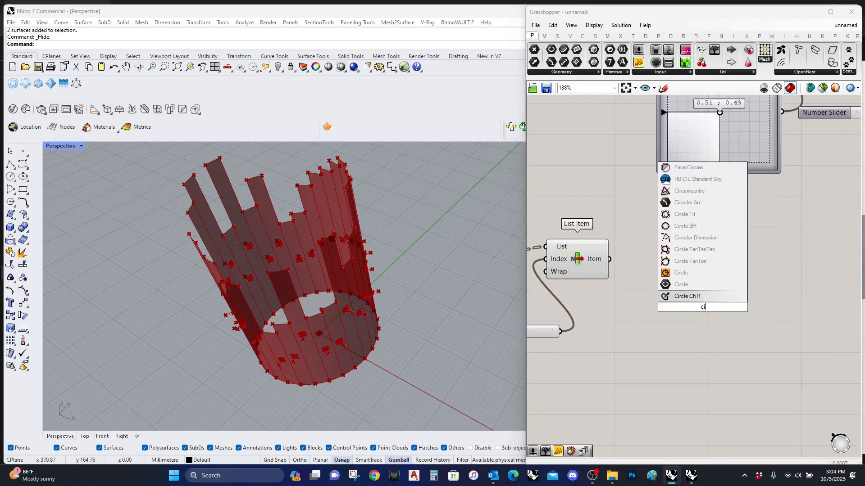
{"action": "type", "text": "ve "}
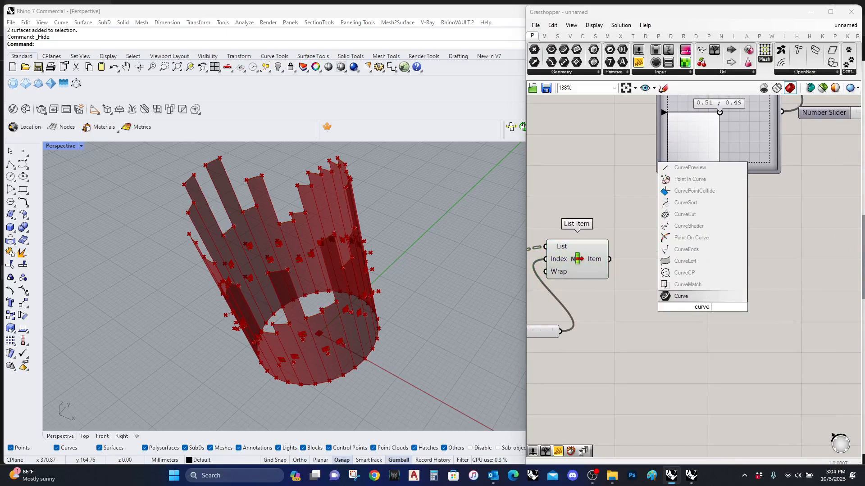
{"action": "type", "text": "midpoint"}
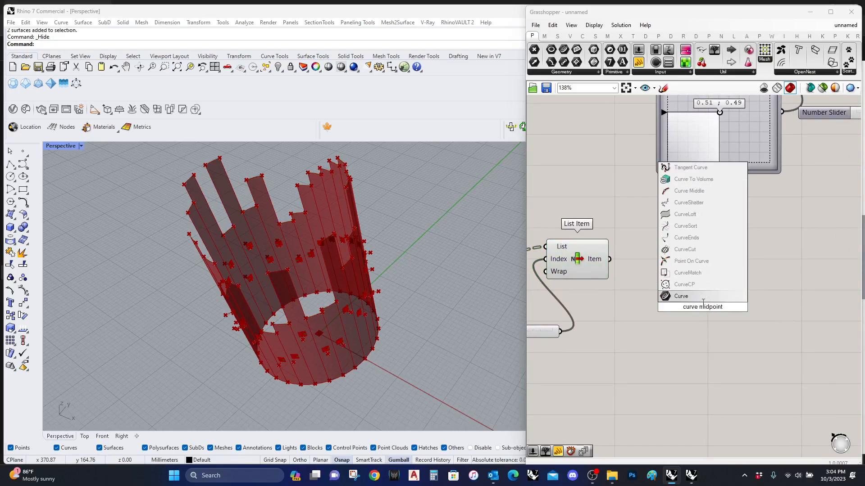
{"action": "key", "text": "BackSpace"}
{"action": "key", "text": "BackSpace"}
{"action": "key", "text": "BackSpace"}
{"action": "key", "text": "BackSpace"}
{"action": "key", "text": "BackSpace"}
{"action": "key", "text": "BackSpace"}
{"action": "key", "text": "BackSpace"}
{"action": "key", "text": "BackSpace"}
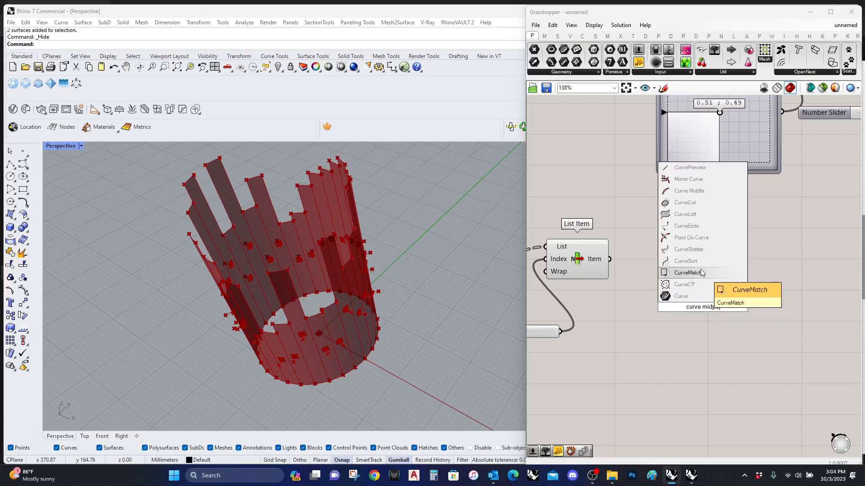
{"action": "key", "text": "BackSpace"}
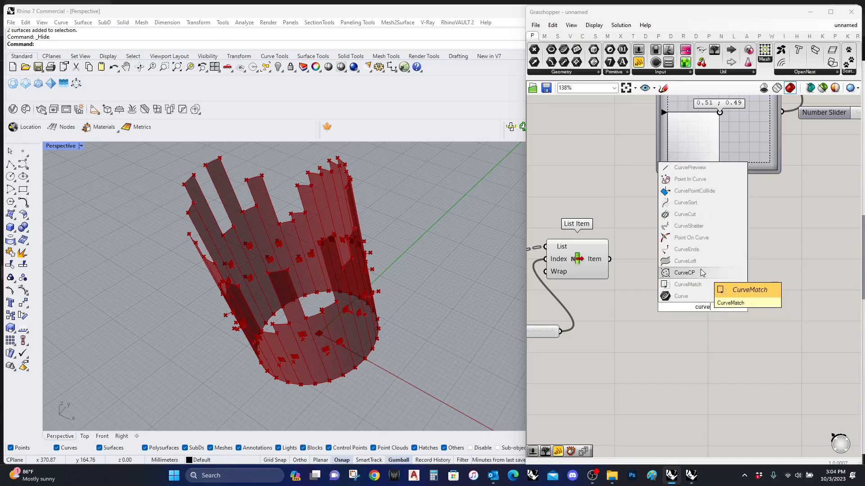
{"action": "type", "text": "m"}
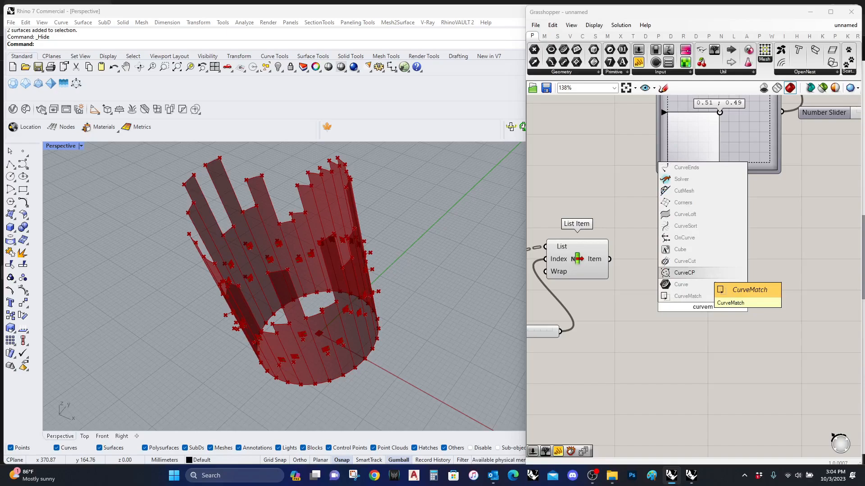
{"action": "key", "text": "BackSpace"}
{"action": "key", "text": "BackSpace"}
{"action": "key", "text": "BackSpace"}
{"action": "key", "text": "BackSpace"}
{"action": "key", "text": "BackSpace"}
{"action": "key", "text": "BackSpace"}
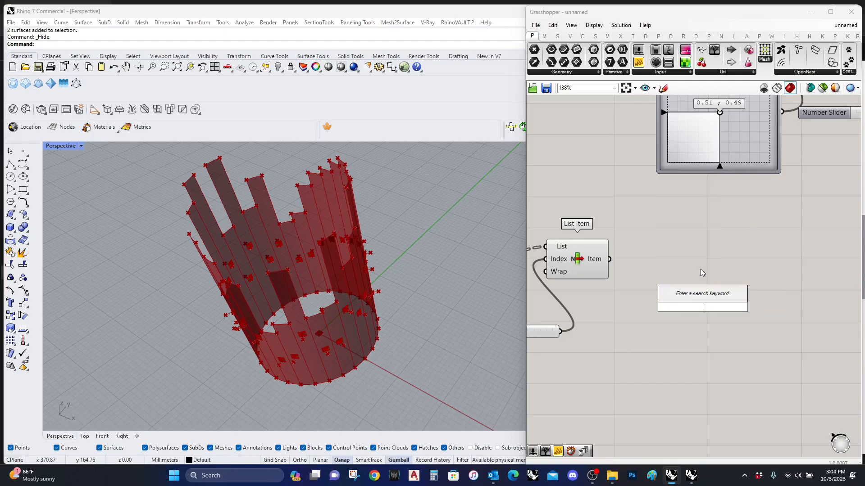
{"action": "type", "text": "mid"}
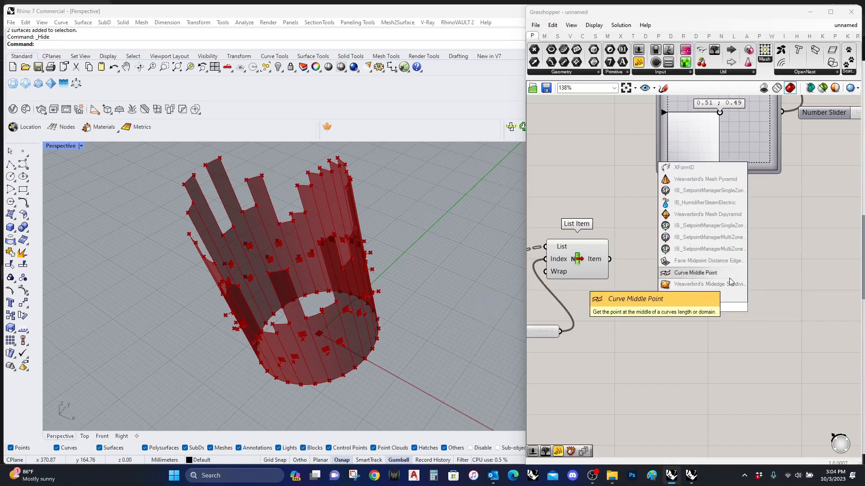
{"action": "key", "text": "Return"}
Add a Curve Middle component, feed it List Item's Item output, and move Curve Middle Point out of the way
{"action": "double_click", "coordinate": [660, 353]}
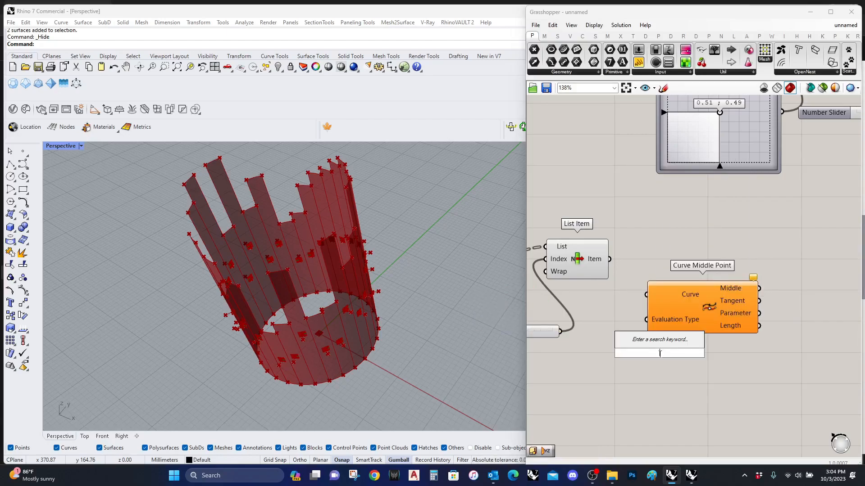
{"action": "type", "text": "curv"}
{"action": "key", "text": "BackSpace"}
{"action": "key", "text": "BackSpace"}
{"action": "key", "text": "BackSpace"}
{"action": "type", "text": "midd"}
{"action": "key", "text": "Return"}
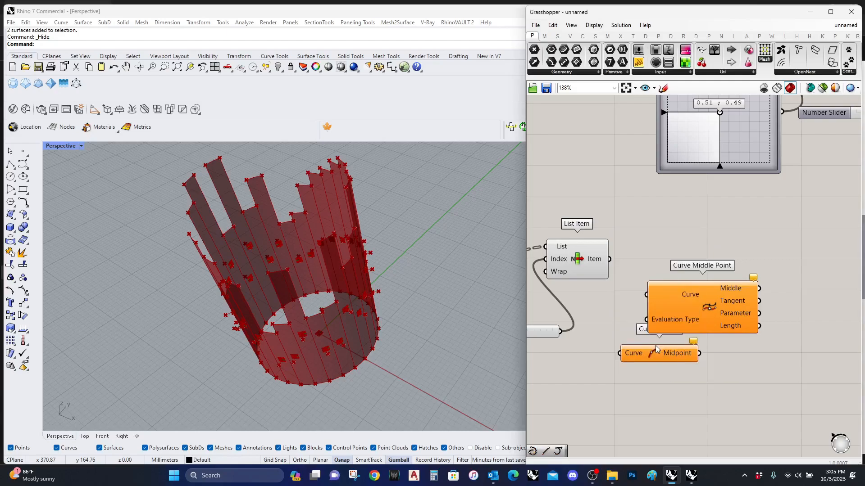
{"action": "mouse_move", "coordinate": [609, 259]}
{"action": "left_mouse_down"}
{"action": "mouse_move", "coordinate": [624, 362]}
{"action": "mouse_move", "coordinate": [583, 250]}
{"action": "mouse_move", "coordinate": [605, 258]}
{"action": "left_mouse_up"}
{"action": "left_click_drag", "start_coordinate": [688, 295], "coordinate": [805, 263]}
Duplicate List Item, its slider and Curve Middle below the originals, and set the copied index slider to 3
{"action": "left_click_drag", "start_coordinate": [731, 363], "coordinate": [657, 410]}
{"action": "scroll", "coordinate": [659, 416], "scroll_direction": "up", "scroll_amount": 4}
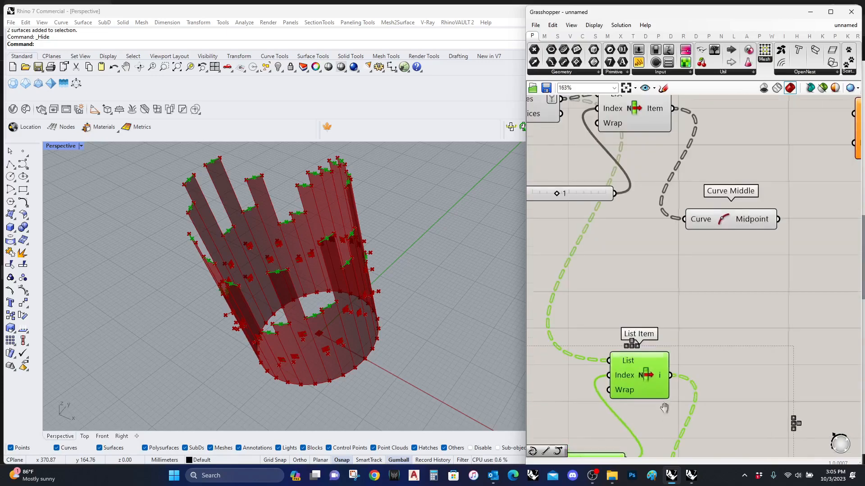
{"action": "right_click_drag", "start_coordinate": [664, 415], "coordinate": [678, 328]}
{"action": "left_click", "coordinate": [753, 309]}
{"action": "left_click", "coordinate": [657, 298]}
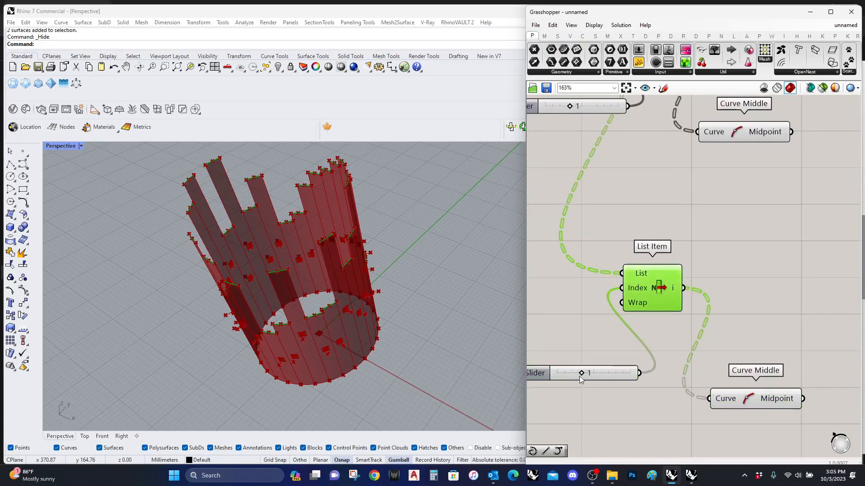
{"action": "left_click_drag", "start_coordinate": [584, 374], "coordinate": [629, 380]}
Select each Curve Middle component in turn to check its midpoints in the viewport
{"action": "scroll", "coordinate": [731, 307], "scroll_direction": "down", "scroll_amount": 5}
{"action": "right_click_drag", "start_coordinate": [856, 232], "coordinate": [708, 281]}
{"action": "left_click", "coordinate": [596, 287]}
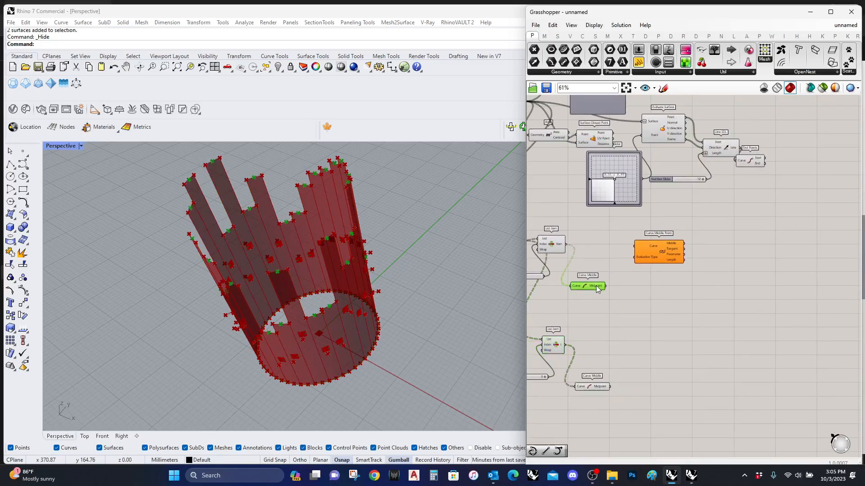
{"action": "left_click", "coordinate": [602, 391]}
Add a Param Viewer beside End Points and connect the End output to it
{"action": "scroll", "coordinate": [745, 212], "scroll_direction": "up", "scroll_amount": 3}
{"action": "left_click", "coordinate": [730, 177]}
{"action": "left_click_drag", "start_coordinate": [732, 188], "coordinate": [747, 188]}
{"action": "left_click_drag", "start_coordinate": [710, 51], "coordinate": [767, 134]}
{"action": "left_click_drag", "start_coordinate": [772, 172], "coordinate": [766, 187]}
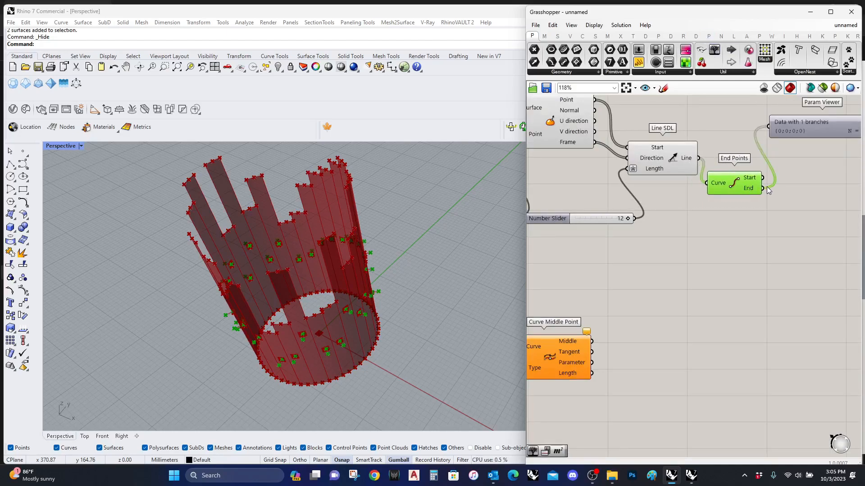
{"action": "scroll", "coordinate": [766, 186], "scroll_direction": "down", "scroll_amount": 1}
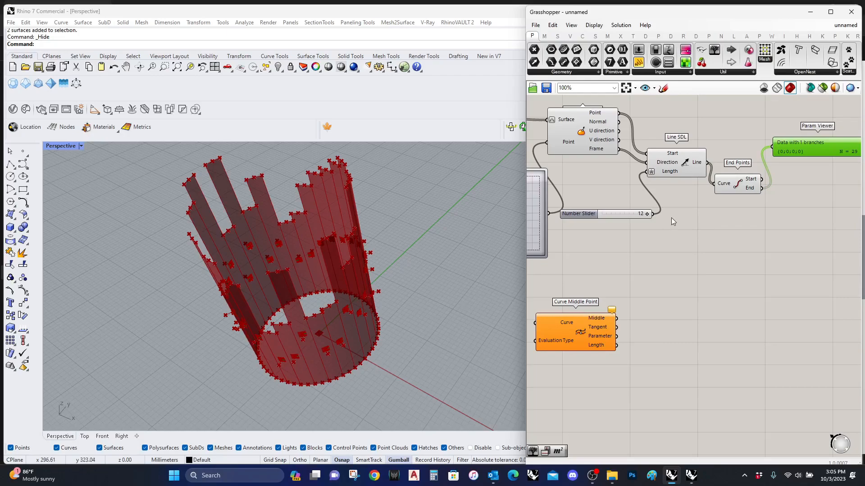
Examine the line end points in the viewport and their data tree path in the Param Viewer
{"action": "left_click", "coordinate": [750, 189]}
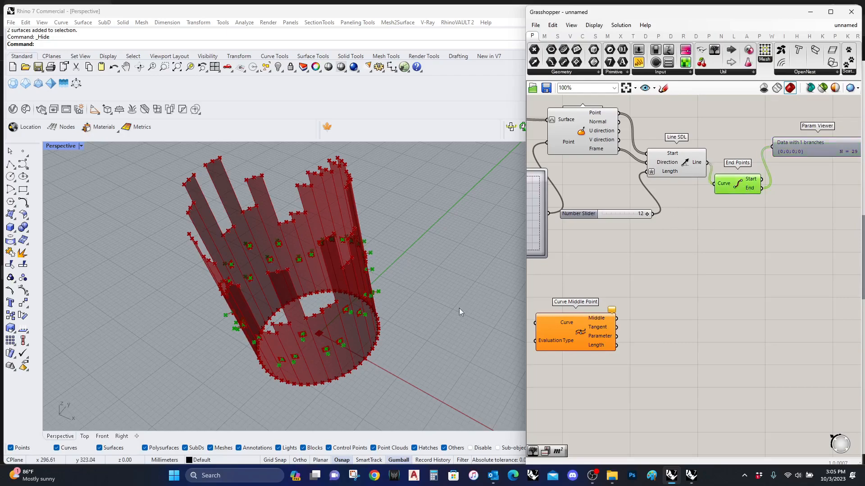
{"action": "left_click", "coordinate": [675, 166]}
{"action": "left_click", "coordinate": [741, 189]}
{"action": "right_click_drag", "start_coordinate": [783, 215], "coordinate": [704, 212]}
{"action": "scroll", "coordinate": [671, 216], "scroll_direction": "up", "scroll_amount": 2}
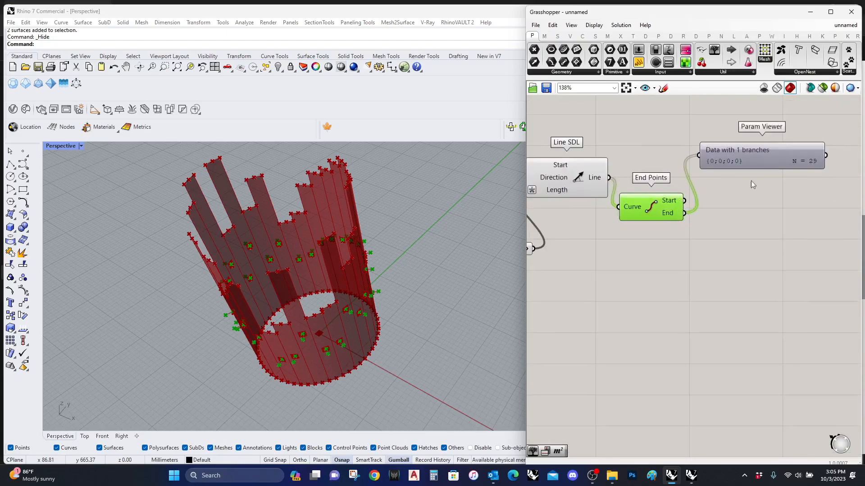
{"action": "scroll", "coordinate": [806, 161], "scroll_direction": "down", "scroll_amount": 3}
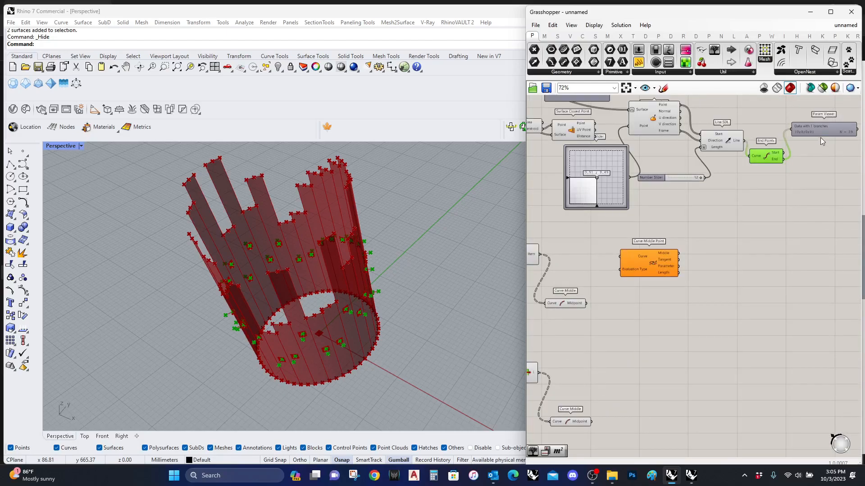
Duplicate the Param Viewer and connect the upper Curve Middle's Midpoint output to the copy
{"action": "left_click", "coordinate": [818, 143]}
{"action": "left_click_drag", "start_coordinate": [818, 142], "coordinate": [581, 304], "text": "alt"}
{"action": "scroll", "coordinate": [629, 311], "scroll_direction": "up", "scroll_amount": 2}
{"action": "right_click_drag", "start_coordinate": [671, 336], "coordinate": [723, 215]}
{"action": "scroll", "coordinate": [722, 215], "scroll_direction": "down", "scroll_amount": 2}
{"action": "left_click_drag", "start_coordinate": [735, 225], "coordinate": [786, 181]}
Make another Param Viewer copy lower down and connect the lower Curve Middle's Midpoint output to it
{"action": "key", "text": "super"}
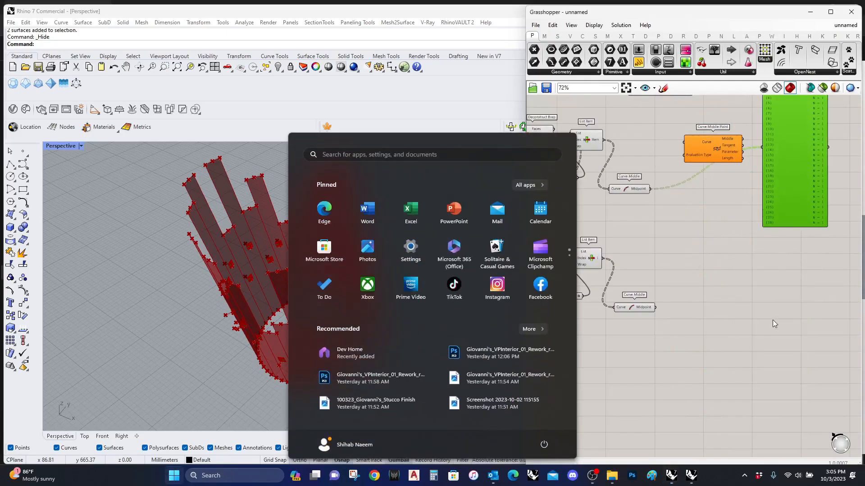
{"action": "right_click_drag", "start_coordinate": [773, 324], "coordinate": [774, 321]}
{"action": "left_click_drag", "start_coordinate": [809, 185], "coordinate": [794, 427]}
{"action": "left_click_drag", "start_coordinate": [746, 385], "coordinate": [655, 307]}
{"action": "right_click_drag", "start_coordinate": [780, 388], "coordinate": [723, 318]}
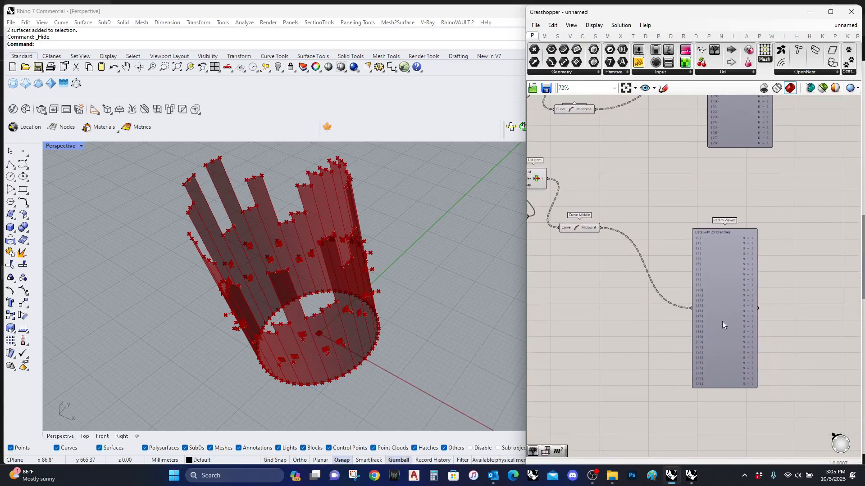
Compare the data tree structure of the edge midpoints with that of the line end points
{"action": "scroll", "coordinate": [734, 382], "scroll_direction": "up", "scroll_amount": 2}
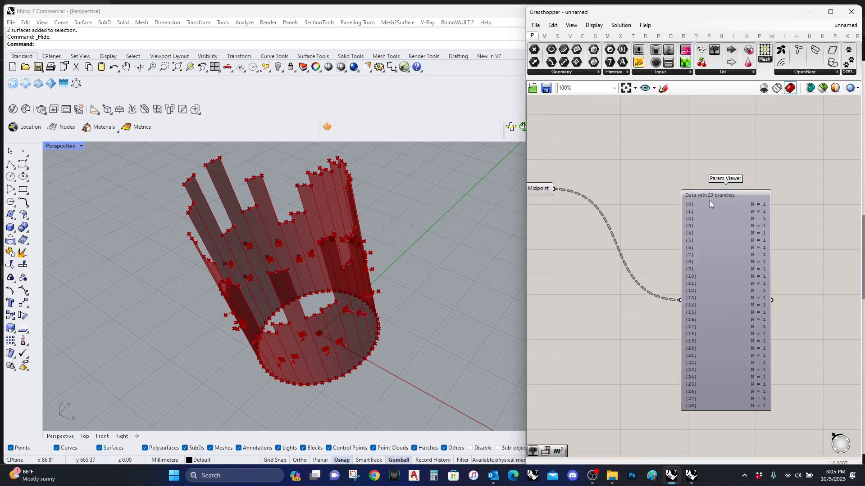
{"action": "scroll", "coordinate": [754, 259], "scroll_direction": "down", "scroll_amount": 5}
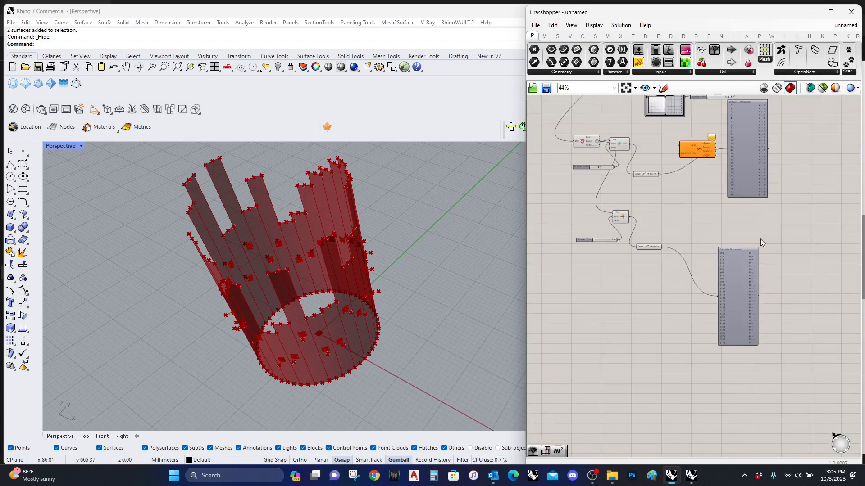
{"action": "right_click_drag", "start_coordinate": [782, 164], "coordinate": [723, 302]}
{"action": "scroll", "coordinate": [731, 238], "scroll_direction": "up", "scroll_amount": 7}
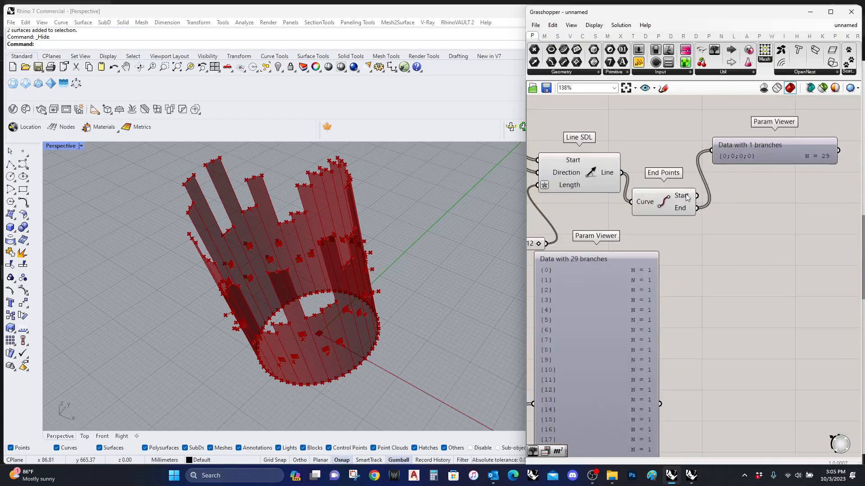
{"action": "left_click", "coordinate": [670, 208]}
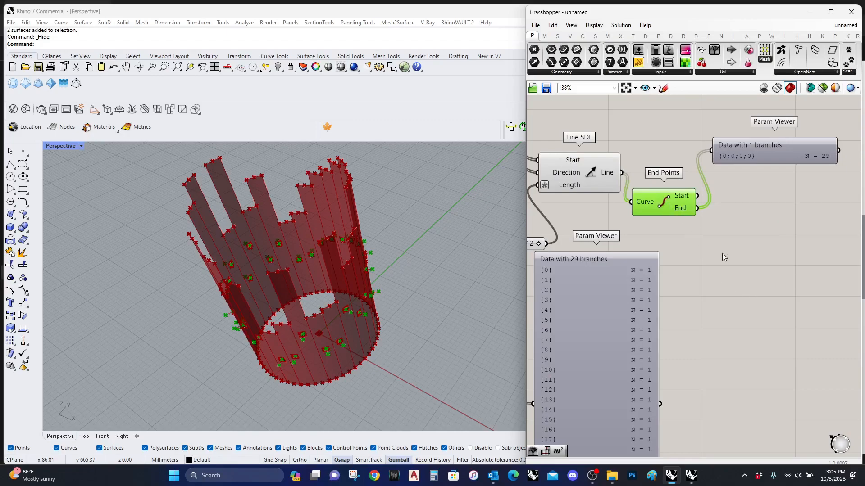
{"action": "scroll", "coordinate": [732, 225], "scroll_direction": "down", "scroll_amount": 3}
Shift the upper midpoints' Param Viewer slightly and add an Arc 3Pt component beside it
{"action": "left_click", "coordinate": [695, 333]}
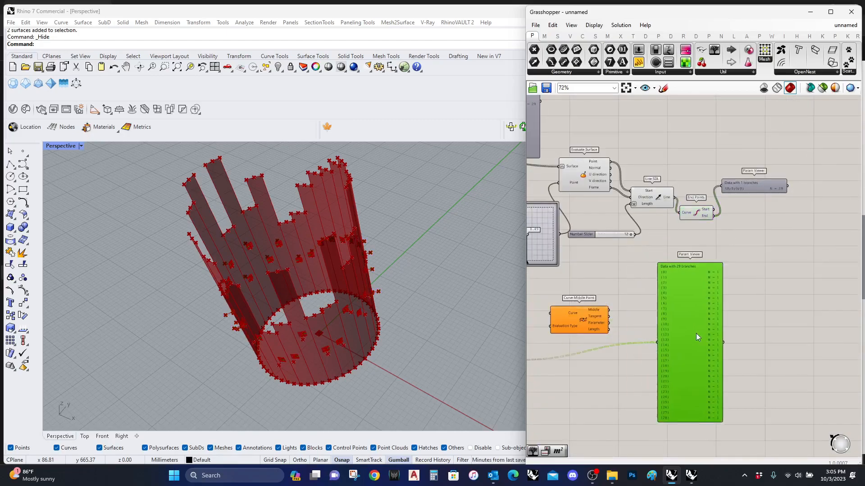
{"action": "double_click", "coordinate": [776, 265]}
{"action": "type", "text": "arc"}
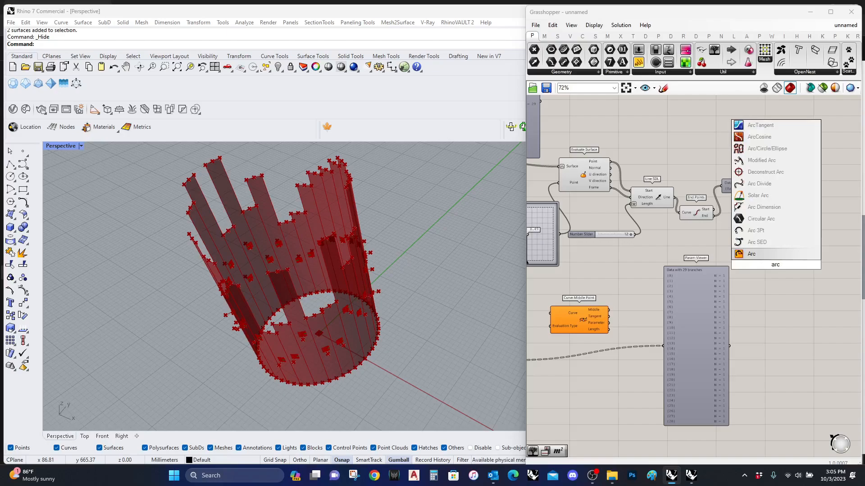
{"action": "left_click", "coordinate": [756, 230]}
Connect the upper midpoints to Arc 3Pt's Point A, End Points' End to Point B, and the lower midpoints to Point C
{"action": "scroll", "coordinate": [767, 241], "scroll_direction": "up", "scroll_amount": 2}
{"action": "left_click", "coordinate": [676, 200]}
{"action": "scroll", "coordinate": [628, 310], "scroll_direction": "down", "scroll_amount": 2}
{"action": "left_click_drag", "start_coordinate": [592, 263], "coordinate": [789, 121]}
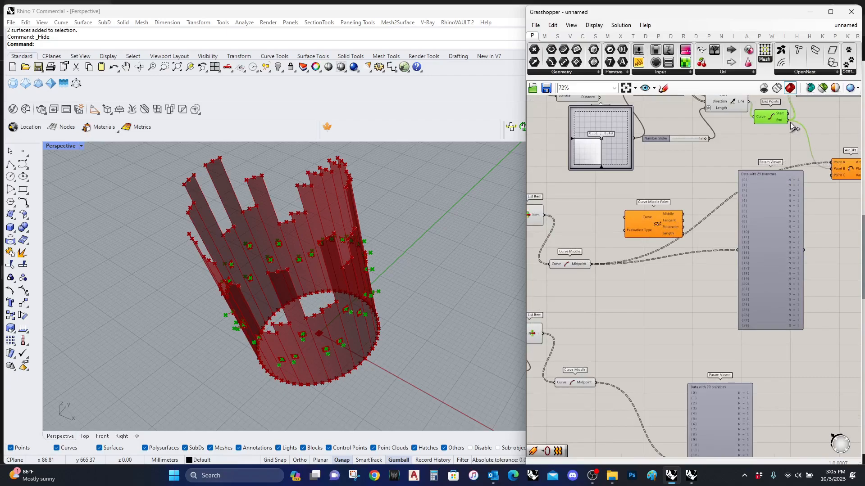
{"action": "left_click_drag", "start_coordinate": [832, 175], "coordinate": [596, 382]}
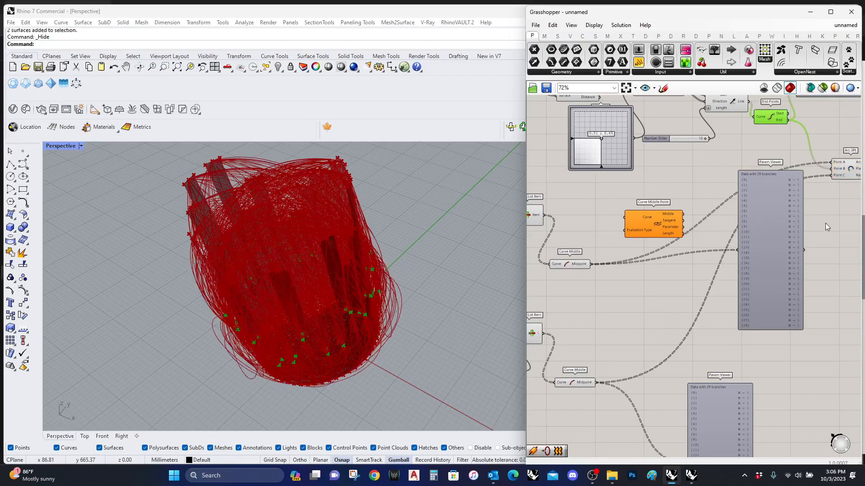
Move Arc 3Pt clear of the Param Viewers and orbit the viewport to inspect the generated arcs
{"action": "right_click_drag", "start_coordinate": [826, 223], "coordinate": [654, 294]}
{"action": "scroll", "coordinate": [654, 293], "scroll_direction": "up", "scroll_amount": 2}
{"action": "left_click_drag", "start_coordinate": [680, 241], "coordinate": [726, 272]}
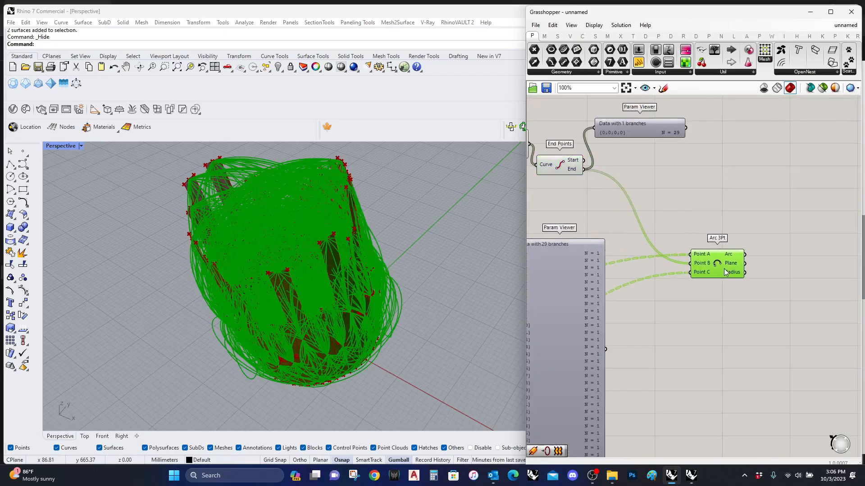
{"action": "right_click_drag", "start_coordinate": [322, 266], "coordinate": [311, 294]}
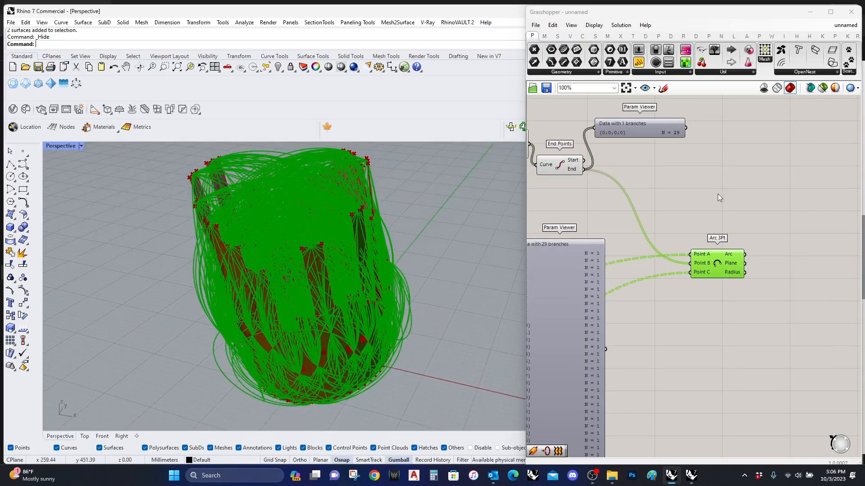
Examine the End output's values and compare its branches with those in the midpoints' Param Viewer
{"action": "scroll", "coordinate": [669, 237], "scroll_direction": "down", "scroll_amount": 4}
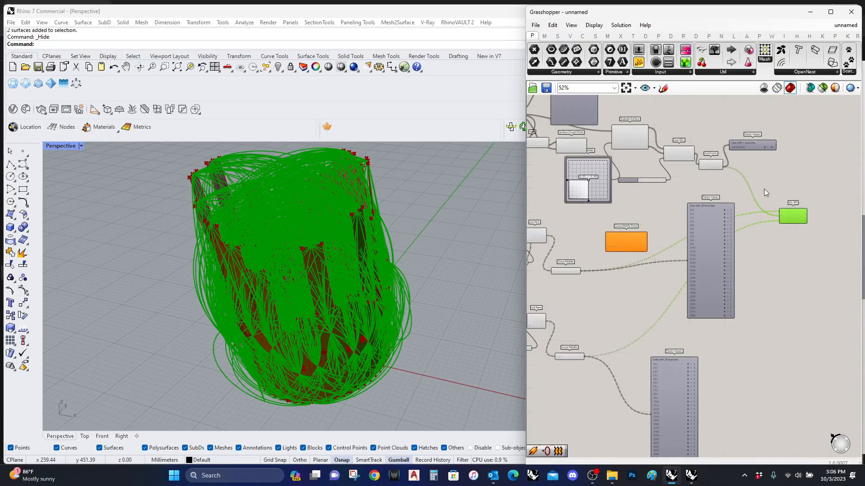
{"action": "scroll", "coordinate": [779, 207], "scroll_direction": "up", "scroll_amount": 2}
{"action": "scroll", "coordinate": [699, 152], "scroll_direction": "up", "scroll_amount": 3}
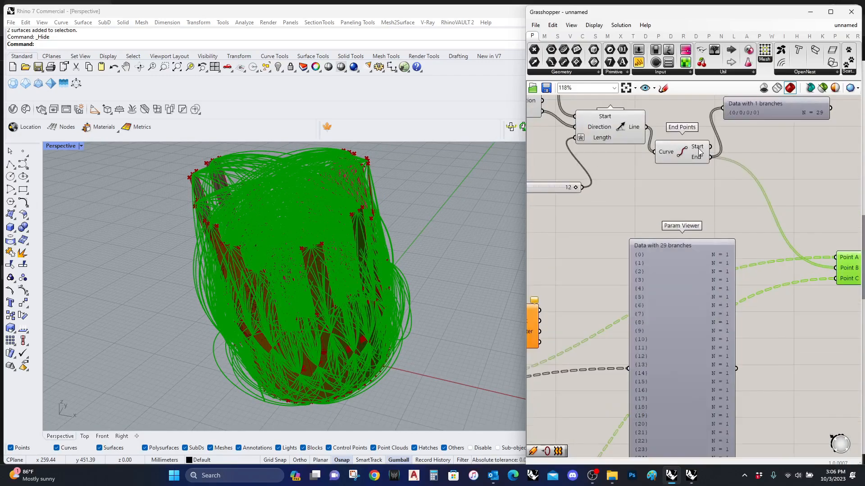
{"action": "right_click_drag", "start_coordinate": [708, 157], "coordinate": [668, 205]}
{"action": "mouse_move", "coordinate": [665, 205]}
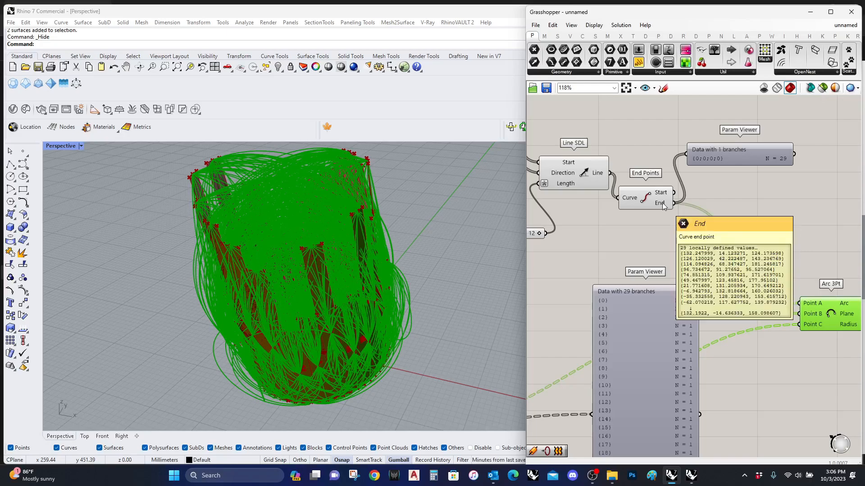
{"action": "scroll", "coordinate": [666, 202], "scroll_direction": "down", "scroll_amount": 4}
{"action": "right_click_drag", "start_coordinate": [618, 321], "coordinate": [677, 301]}
{"action": "scroll", "coordinate": [676, 301], "scroll_direction": "up", "scroll_amount": 2}
{"action": "right_click_drag", "start_coordinate": [562, 311], "coordinate": [674, 301]}
{"action": "scroll", "coordinate": [673, 301], "scroll_direction": "up", "scroll_amount": 2}
{"action": "scroll", "coordinate": [571, 305], "scroll_direction": "down", "scroll_amount": 4}
{"action": "scroll", "coordinate": [699, 287], "scroll_direction": "up", "scroll_amount": 4}
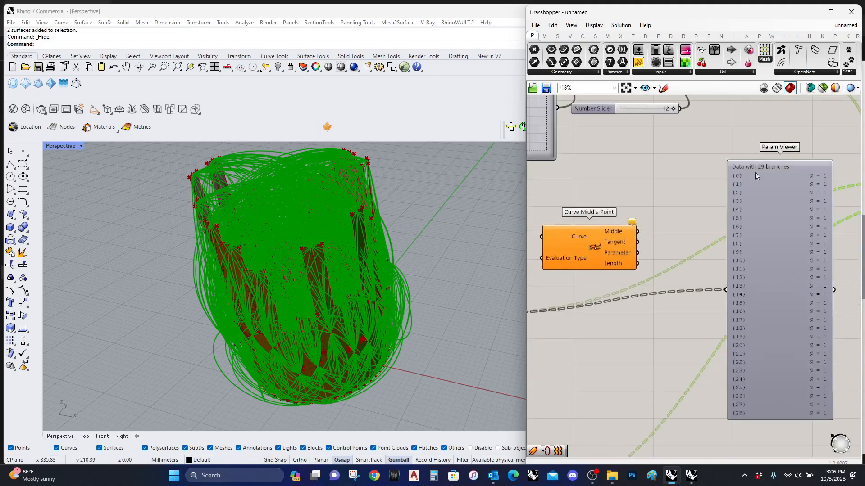
Graft the End output of End Points, inspect the resulting arcs in the viewport and enlarge the output's Param Viewer
{"action": "right_click_drag", "start_coordinate": [751, 183], "coordinate": [636, 324]}
{"action": "scroll", "coordinate": [678, 235], "scroll_direction": "up", "scroll_amount": 1}
{"action": "right_click", "coordinate": [687, 212]}
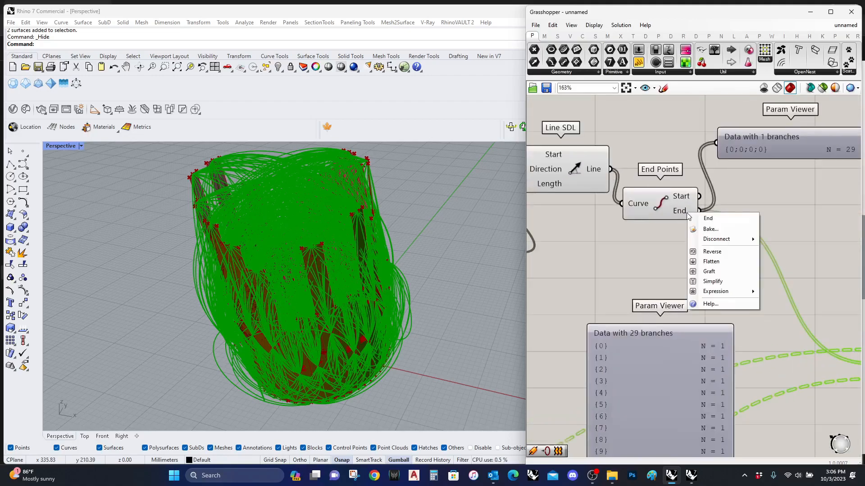
{"action": "left_click", "coordinate": [709, 272]}
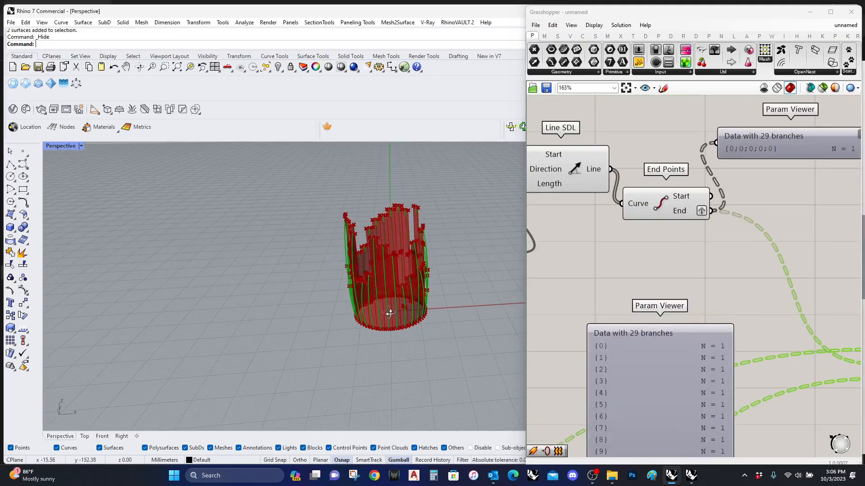
{"action": "scroll", "coordinate": [723, 331], "scroll_direction": "down", "scroll_amount": 2}
{"action": "scroll", "coordinate": [727, 351], "scroll_direction": "up", "scroll_amount": 3}
{"action": "right_click_drag", "start_coordinate": [759, 363], "coordinate": [605, 368]}
{"action": "right_click_drag", "start_coordinate": [450, 333], "coordinate": [390, 313]}
{"action": "scroll", "coordinate": [803, 270], "scroll_direction": "down", "scroll_amount": 2}
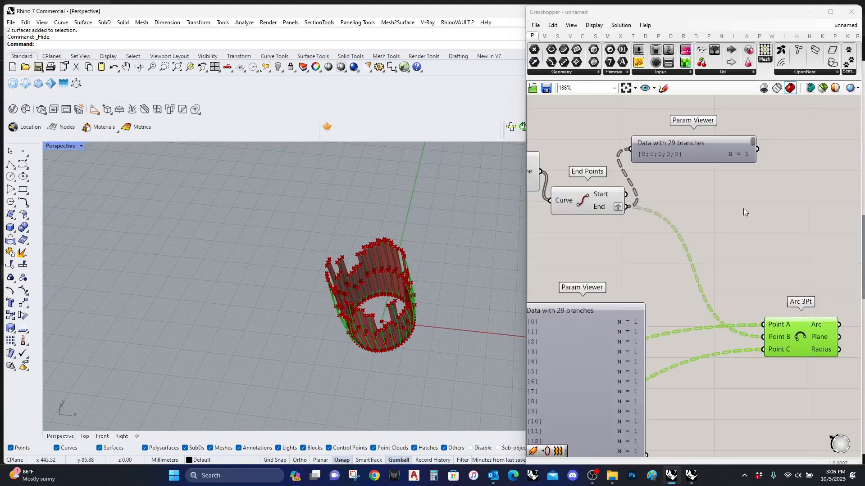
{"action": "left_click_drag", "start_coordinate": [704, 159], "coordinate": [721, 328]}
Turn the End output's graft off and back on to compare the arcs and branch structure
{"action": "right_click", "coordinate": [607, 210]}
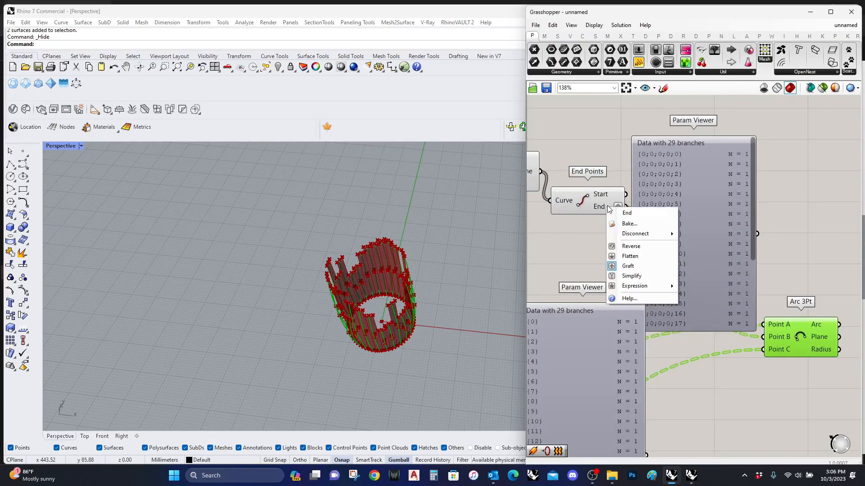
{"action": "left_click", "coordinate": [627, 267]}
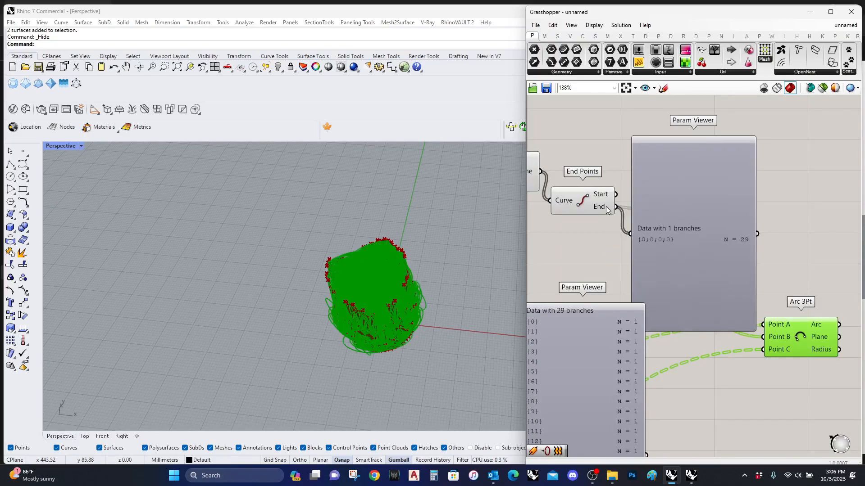
{"action": "right_click", "coordinate": [601, 211]}
{"action": "left_click", "coordinate": [628, 259]}
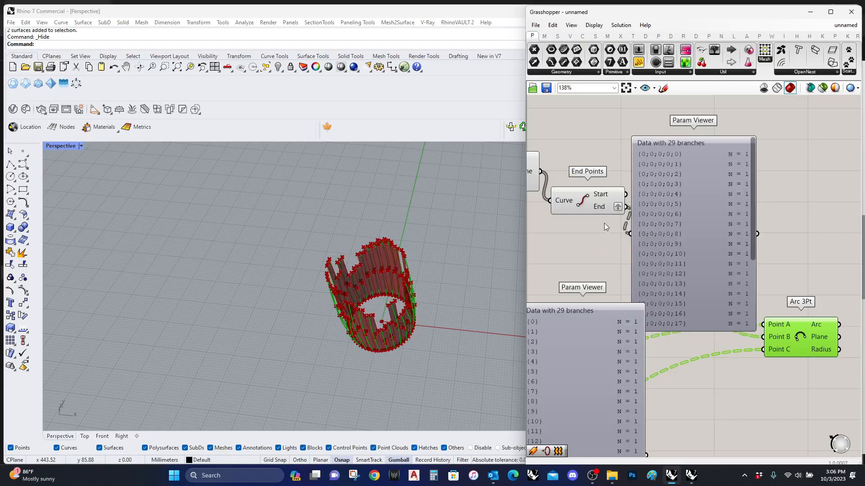
Simplify the grafted End output so its branch paths are shortened
{"action": "right_click", "coordinate": [609, 210]}
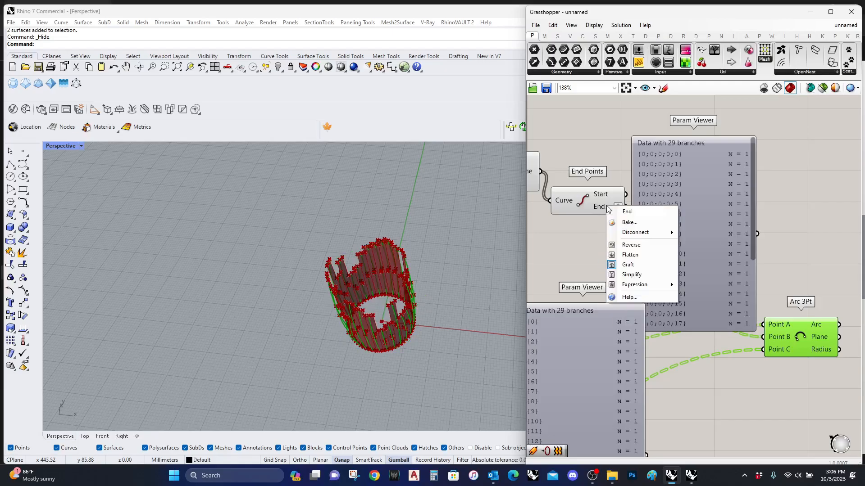
{"action": "left_click", "coordinate": [631, 275]}
{"action": "left_click", "coordinate": [731, 243]}
Compare the branch paths in the End output's Param Viewer with those in the two midpoint Param Viewers
{"action": "scroll", "coordinate": [766, 190], "scroll_direction": "down", "scroll_amount": 3}
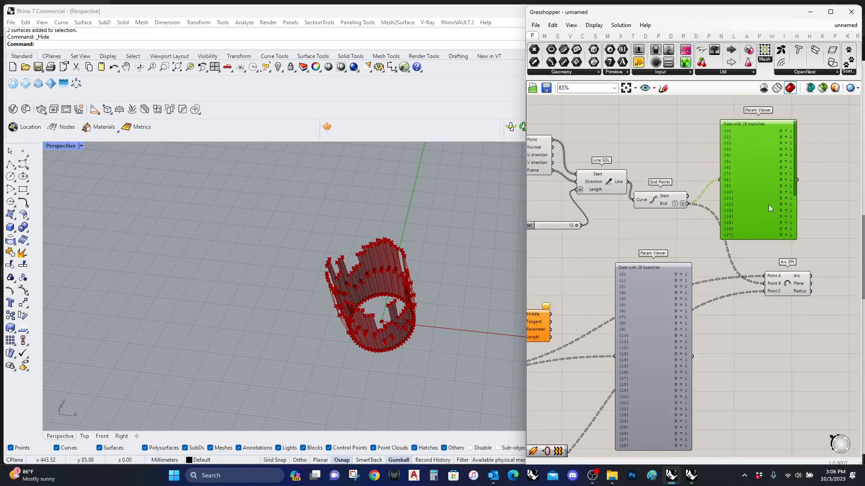
{"action": "scroll", "coordinate": [623, 277], "scroll_direction": "up", "scroll_amount": 1}
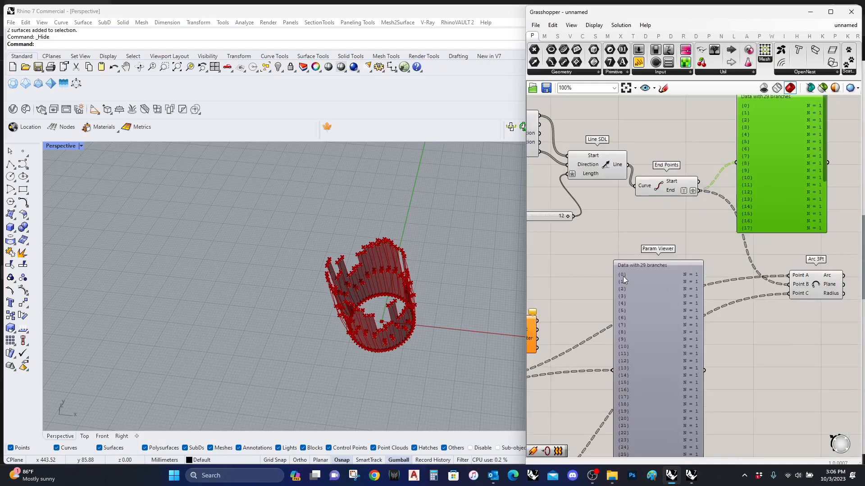
{"action": "scroll", "coordinate": [623, 274], "scroll_direction": "down", "scroll_amount": 4}
{"action": "right_click_drag", "start_coordinate": [631, 390], "coordinate": [663, 314]}
{"action": "scroll", "coordinate": [632, 334], "scroll_direction": "up", "scroll_amount": 7}
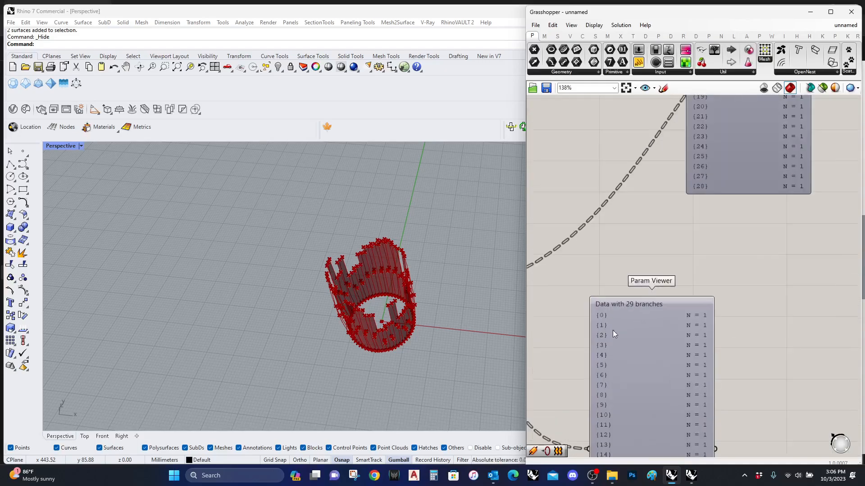
{"action": "scroll", "coordinate": [665, 290], "scroll_direction": "down", "scroll_amount": 5}
{"action": "right_click_drag", "start_coordinate": [765, 175], "coordinate": [665, 255]}
{"action": "scroll", "coordinate": [666, 255], "scroll_direction": "up", "scroll_amount": 3}
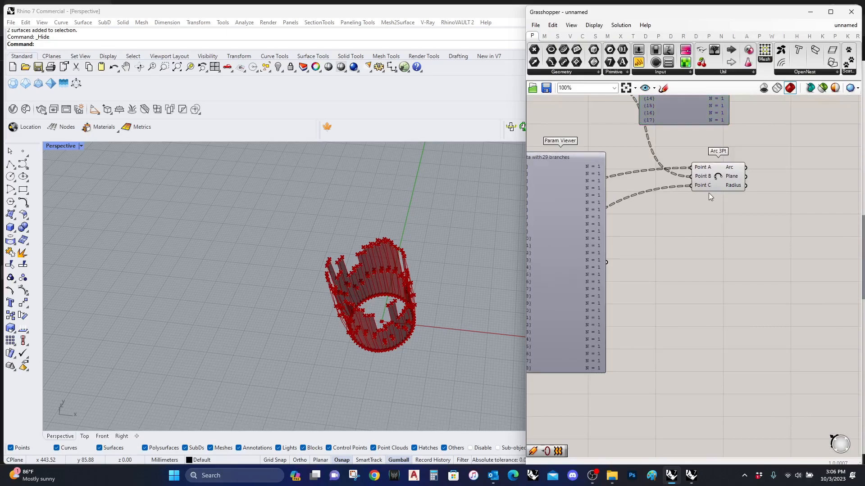
Add a Pipe component below Arc 3Pt and connect the Arc output to its Curve input
{"action": "double_click", "coordinate": [741, 298]}
{"action": "type", "text": "pipe"}
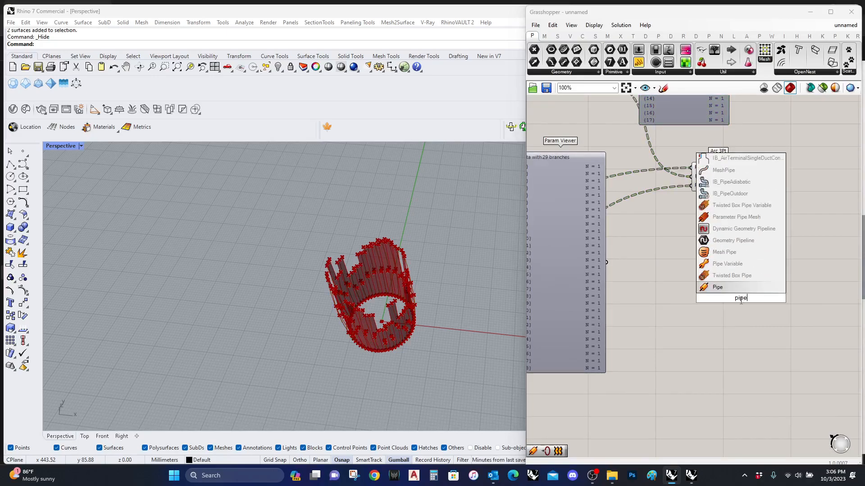
{"action": "key", "text": "Return"}
{"action": "left_click_drag", "start_coordinate": [745, 167], "coordinate": [769, 295]}
Add an integer Number Slider with a maximum of 12, connect it to Pipe's Radius and set it to 5
{"action": "double_click", "coordinate": [707, 332]}
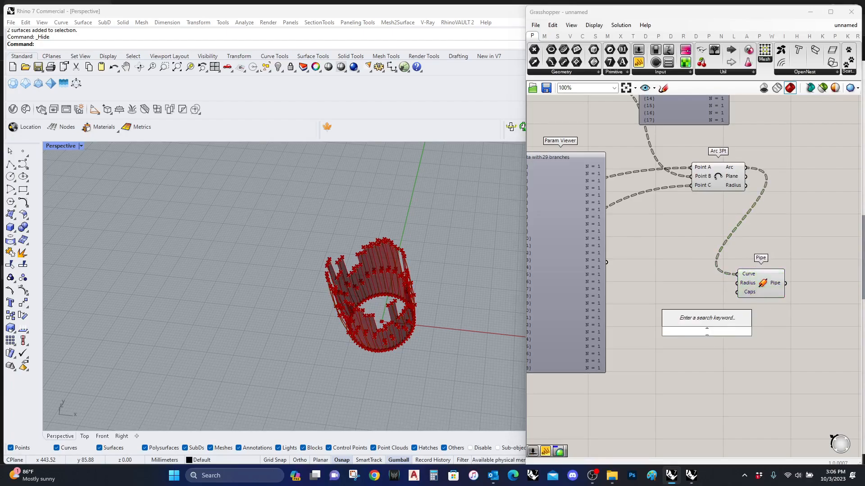
{"action": "type", "text": "slider"}
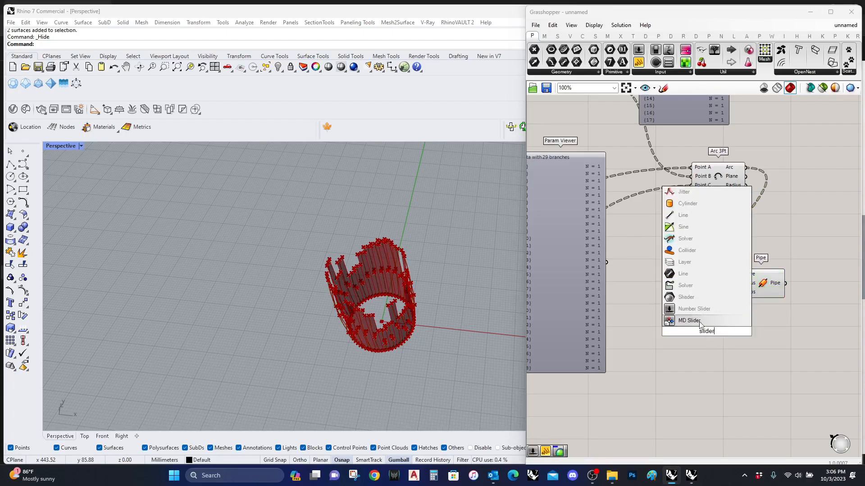
{"action": "left_click", "coordinate": [696, 316]}
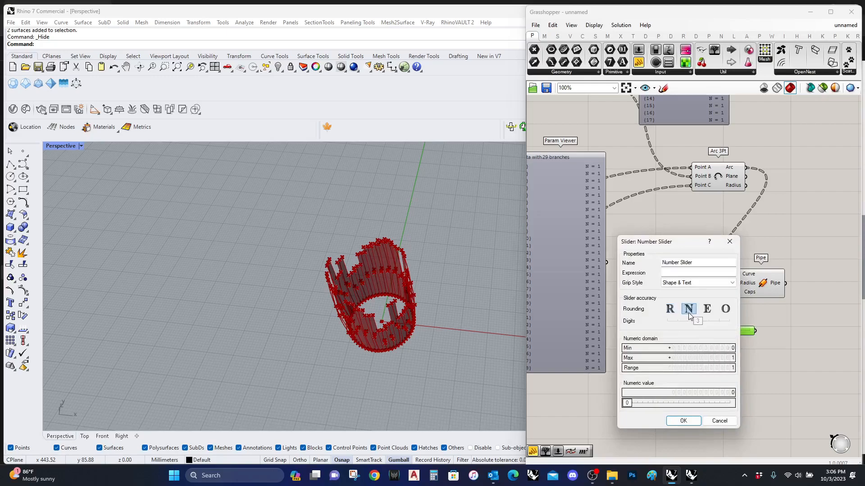
{"action": "left_click", "coordinate": [705, 358]}
{"action": "left_click", "coordinate": [721, 358]}
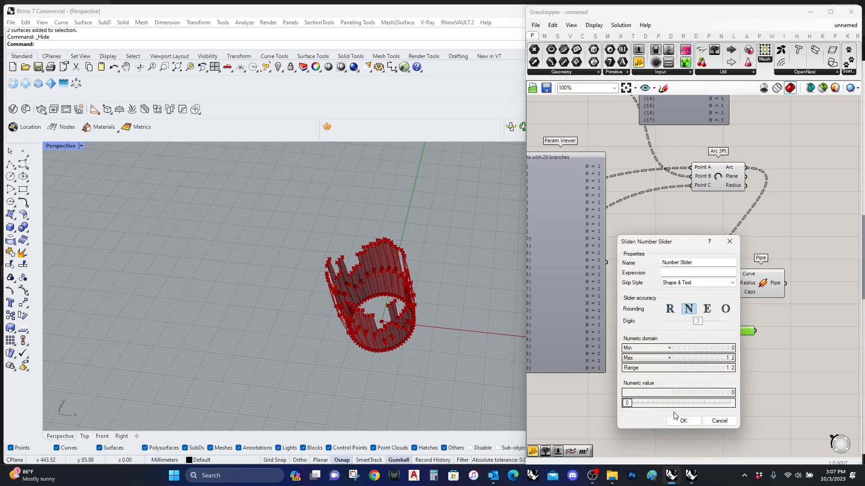
{"action": "left_click", "coordinate": [681, 422]}
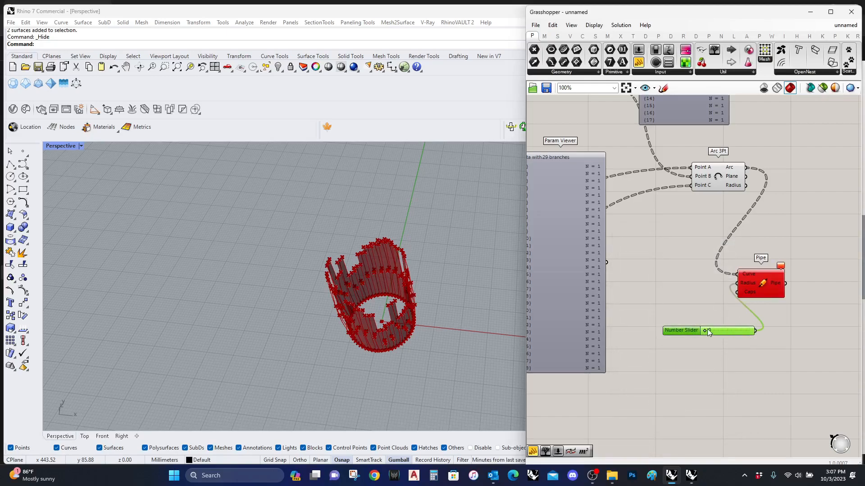
{"action": "left_click_drag", "start_coordinate": [705, 331], "coordinate": [723, 333]}
Add a Custom Preview component beside Arc 3Pt and connect the Arc output to its Geometry input
{"action": "left_click", "coordinate": [762, 283]}
{"action": "right_click_drag", "start_coordinate": [794, 197], "coordinate": [734, 264]}
{"action": "left_click", "coordinate": [761, 231]}
{"action": "double_click", "coordinate": [746, 226]}
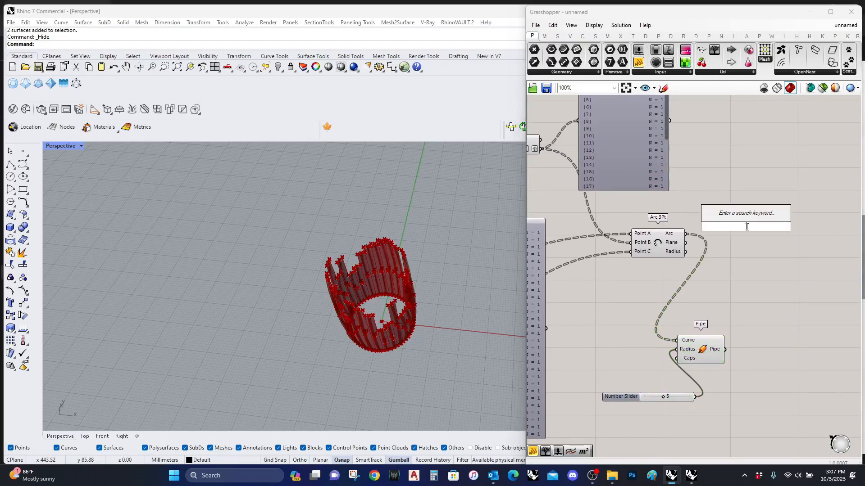
{"action": "type", "text": "previ"}
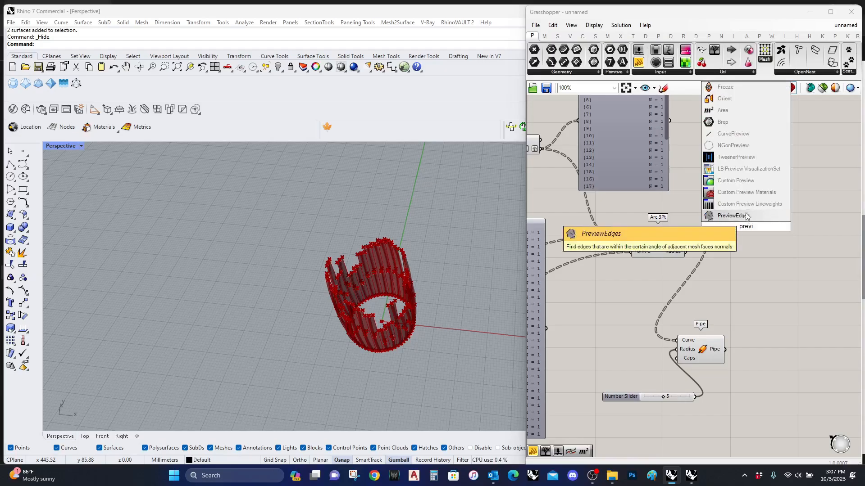
{"action": "left_click", "coordinate": [739, 182]}
{"action": "scroll", "coordinate": [712, 236], "scroll_direction": "up", "scroll_amount": 2}
{"action": "left_click_drag", "start_coordinate": [732, 217], "coordinate": [689, 237]}
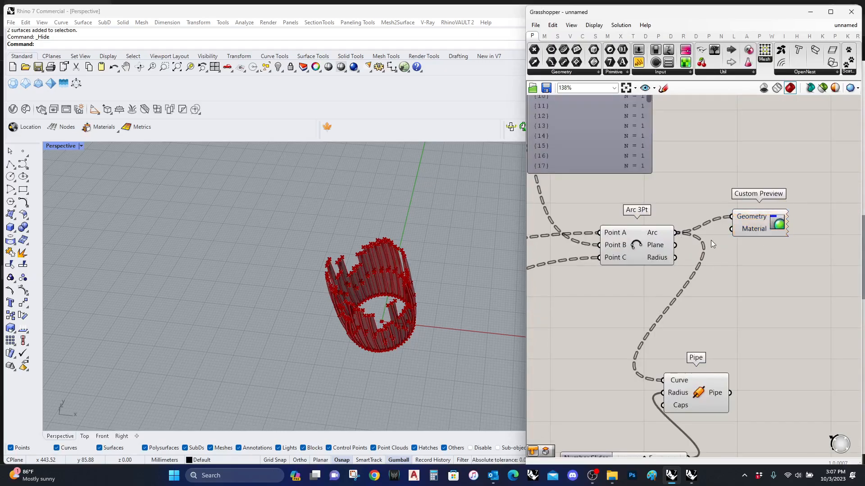
Zoom in on the pipes in the viewport and turn off the Pipe component's preview
{"action": "left_click", "coordinate": [714, 401]}
{"action": "scroll", "coordinate": [326, 307], "scroll_direction": "up", "scroll_amount": 4}
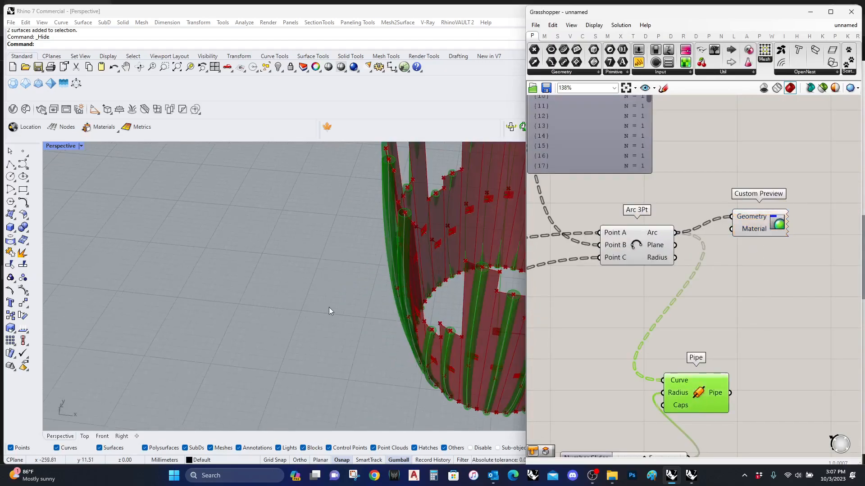
{"action": "middle_click", "coordinate": [714, 392]}
{"action": "left_click", "coordinate": [746, 357]}
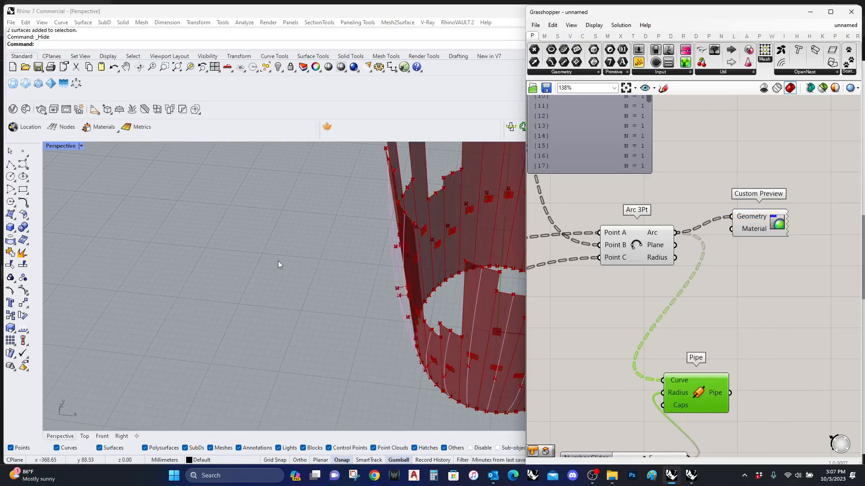
Raise the radius slider's maximum to 1200 and set its value to 459
{"action": "right_click_drag", "start_coordinate": [627, 324], "coordinate": [657, 263]}
{"action": "scroll", "coordinate": [662, 402], "scroll_direction": "up", "scroll_amount": 3}
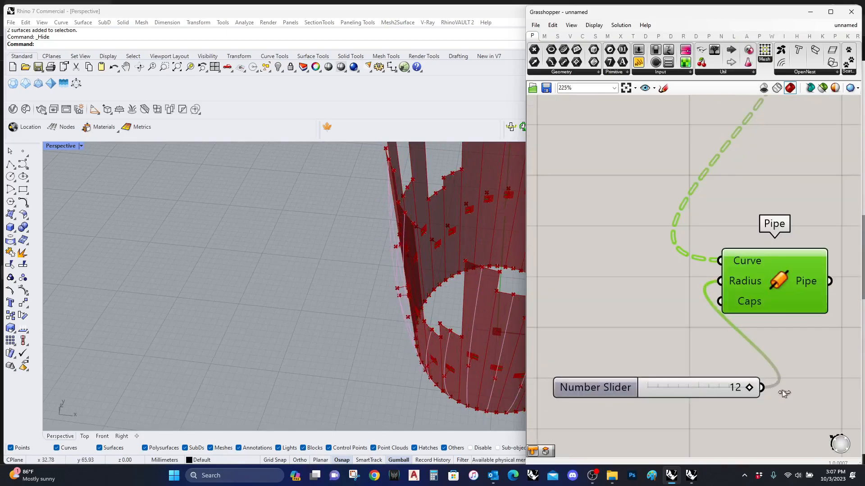
{"action": "double_click", "coordinate": [592, 390]}
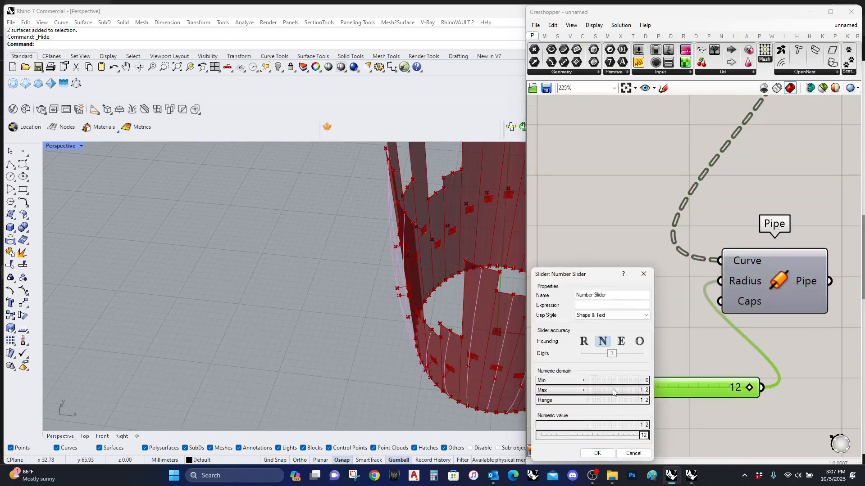
{"action": "left_click", "coordinate": [613, 390]}
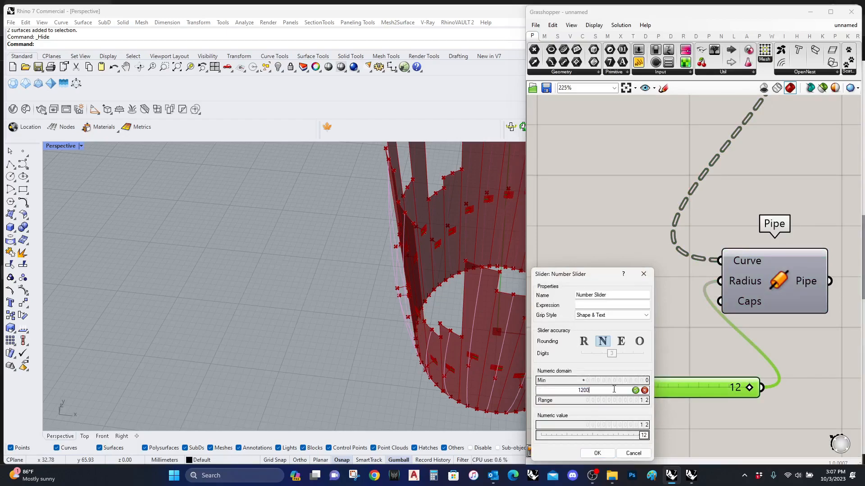
{"action": "left_click", "coordinate": [635, 390]}
{"action": "left_click", "coordinate": [597, 453]}
{"action": "left_click_drag", "start_coordinate": [649, 389], "coordinate": [686, 391]}
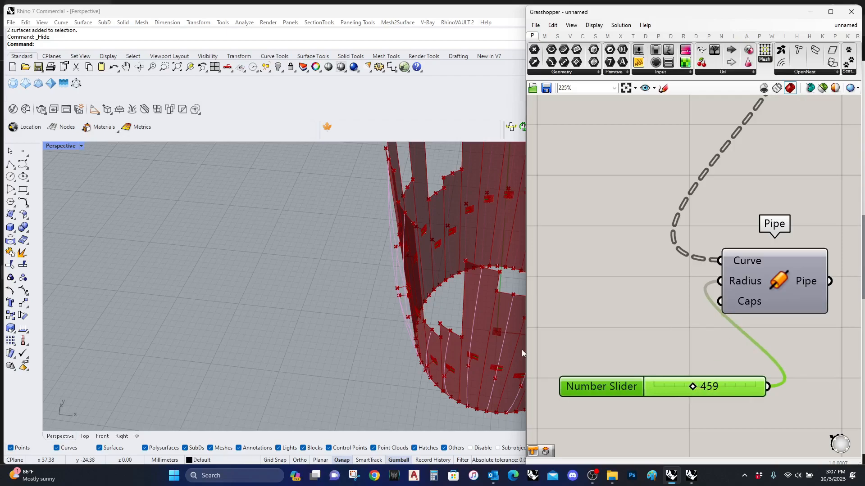
Replace the arcs feeding Custom Preview's Geometry input with the Pipe output
{"action": "scroll", "coordinate": [559, 345], "scroll_direction": "down", "scroll_amount": 1}
{"action": "scroll", "coordinate": [650, 304], "scroll_direction": "down", "scroll_amount": 4}
{"action": "left_click_drag", "start_coordinate": [691, 182], "coordinate": [692, 309]}
{"action": "left_click_drag", "start_coordinate": [716, 189], "coordinate": [756, 225]}
Set the pipe radius slider to 6 and deselect the Custom Preview component
{"action": "scroll", "coordinate": [628, 360], "scroll_direction": "up", "scroll_amount": 5}
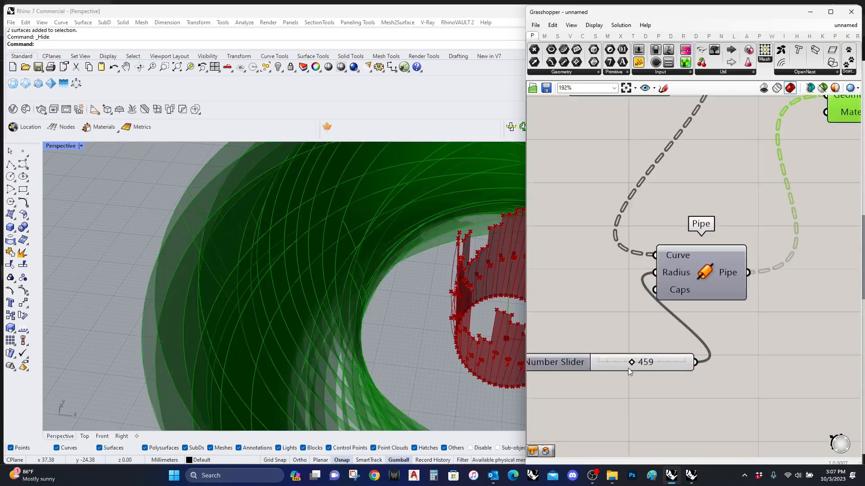
{"action": "left_click_drag", "start_coordinate": [634, 361], "coordinate": [595, 362]}
{"action": "scroll", "coordinate": [595, 360], "scroll_direction": "up", "scroll_amount": 1}
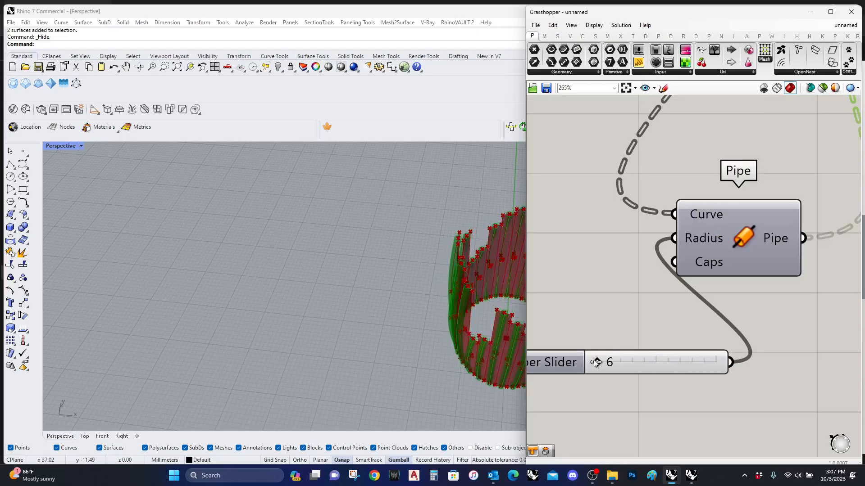
{"action": "scroll", "coordinate": [749, 232], "scroll_direction": "down", "scroll_amount": 3}
{"action": "left_click", "coordinate": [845, 323]}
Orbit and zoom the viewport to examine the piped arcs around the extruded surfaces
{"action": "scroll", "coordinate": [208, 286], "scroll_direction": "down", "scroll_amount": 8}
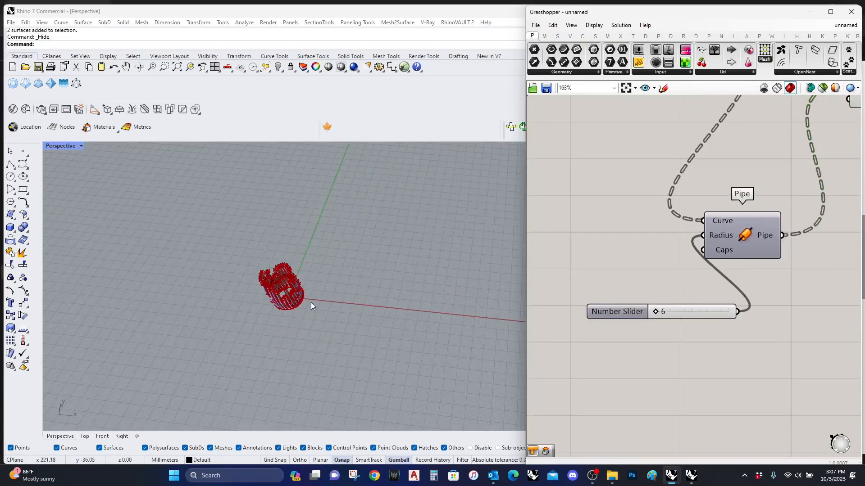
{"action": "right_click_drag", "start_coordinate": [311, 304], "coordinate": [274, 273]}
{"action": "scroll", "coordinate": [274, 272], "scroll_direction": "up", "scroll_amount": 8}
{"action": "scroll", "coordinate": [279, 279], "scroll_direction": "up", "scroll_amount": 9}
{"action": "scroll", "coordinate": [287, 289], "scroll_direction": "down", "scroll_amount": 8}
{"action": "right_click_drag", "start_coordinate": [324, 312], "coordinate": [413, 303]}
{"action": "right_click_drag", "start_coordinate": [387, 274], "coordinate": [450, 315]}
Set the Random component's Seed slider to 469 to try another variation of surface heights
{"action": "scroll", "coordinate": [699, 305], "scroll_direction": "down", "scroll_amount": 6}
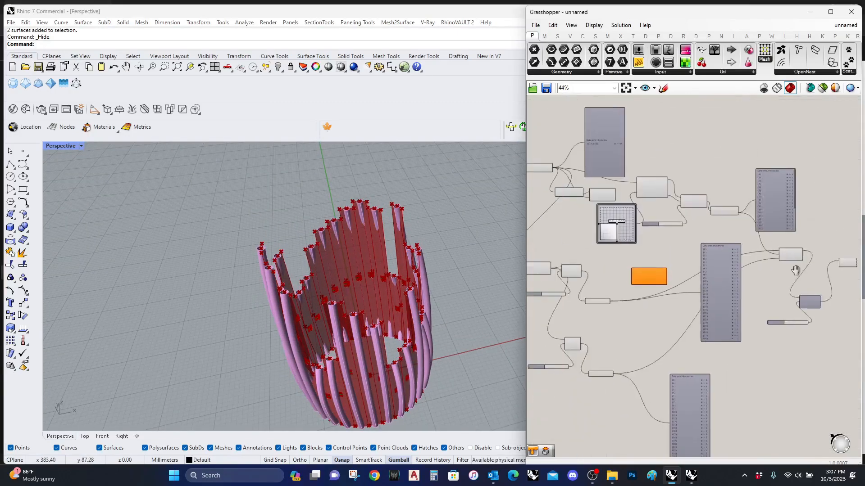
{"action": "scroll", "coordinate": [791, 219], "scroll_direction": "up", "scroll_amount": 6}
{"action": "scroll", "coordinate": [781, 233], "scroll_direction": "down", "scroll_amount": 8}
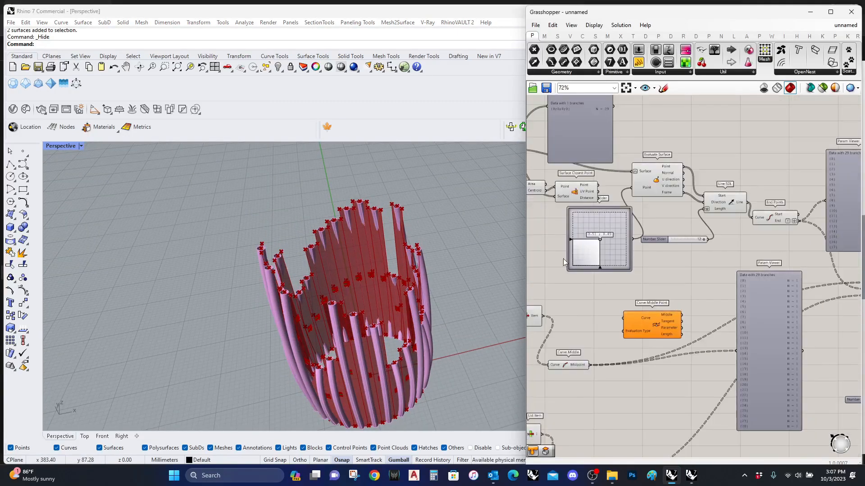
{"action": "scroll", "coordinate": [649, 230], "scroll_direction": "up", "scroll_amount": 5}
{"action": "right_click_drag", "start_coordinate": [649, 259], "coordinate": [828, 267]}
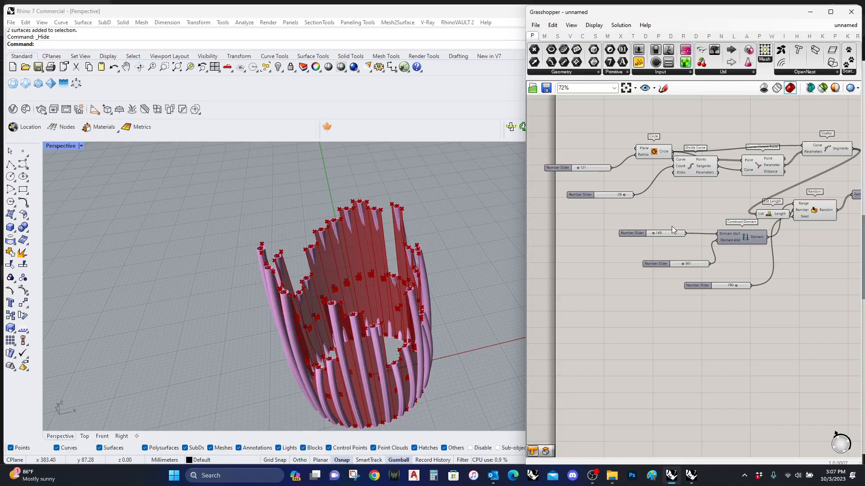
{"action": "right_click_drag", "start_coordinate": [677, 231], "coordinate": [543, 225]}
{"action": "scroll", "coordinate": [594, 284], "scroll_direction": "up", "scroll_amount": 3}
{"action": "right_click_drag", "start_coordinate": [489, 289], "coordinate": [417, 281]}
{"action": "scroll", "coordinate": [624, 278], "scroll_direction": "up", "scroll_amount": 3}
{"action": "right_click_drag", "start_coordinate": [650, 304], "coordinate": [733, 267]}
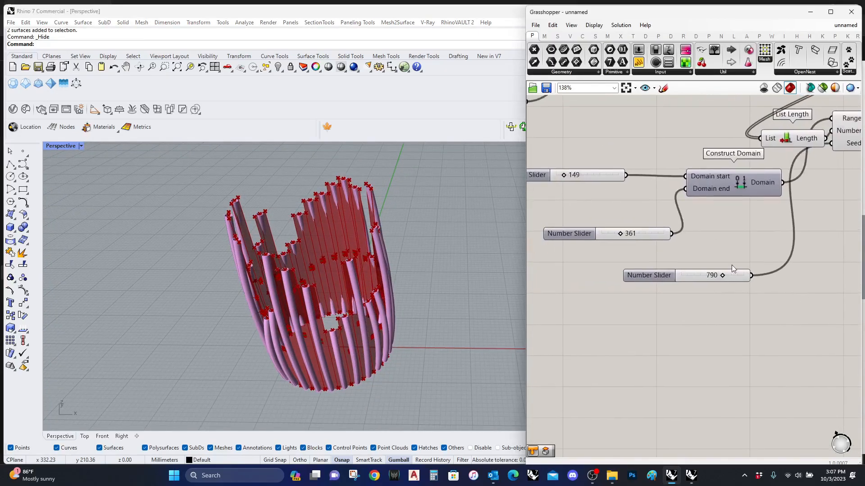
{"action": "mouse_move", "coordinate": [722, 276]}
{"action": "left_mouse_down"}
{"action": "mouse_move", "coordinate": [680, 280]}
{"action": "mouse_move", "coordinate": [705, 276]}
{"action": "left_mouse_up"}
Set the Random component's Seed slider to 972
{"action": "right_click", "coordinate": [709, 306]}
{"action": "right_click", "coordinate": [642, 333]}
{"action": "right_click_drag", "start_coordinate": [779, 311], "coordinate": [699, 348]}
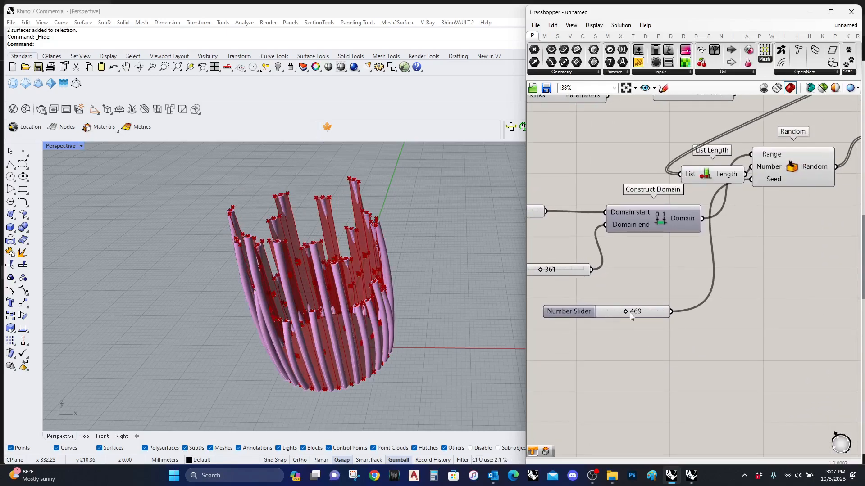
{"action": "left_click_drag", "start_coordinate": [625, 314], "coordinate": [650, 315]}
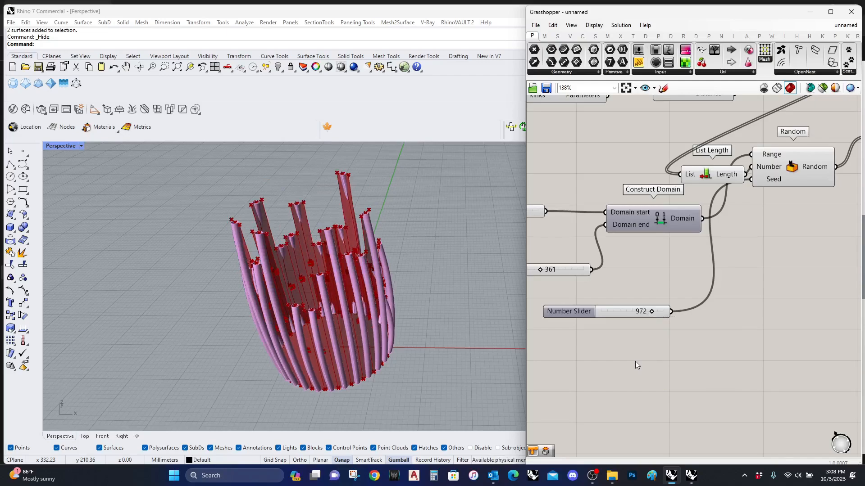
Set the Random component's Seed slider to 1200 to try another variation of the surface heights
{"action": "right_click_drag", "start_coordinate": [269, 266], "coordinate": [312, 314]}
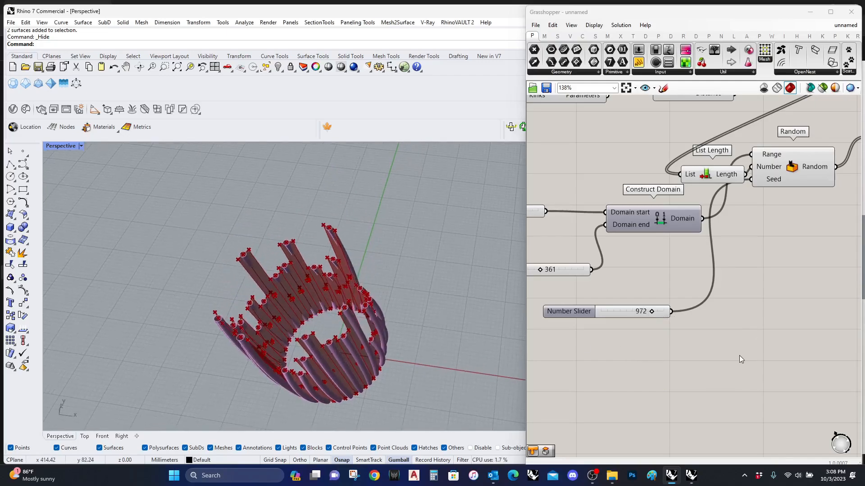
{"action": "mouse_move", "coordinate": [651, 312]}
{"action": "left_mouse_down"}
{"action": "mouse_move", "coordinate": [623, 317]}
{"action": "mouse_move", "coordinate": [662, 319]}
{"action": "left_mouse_up"}
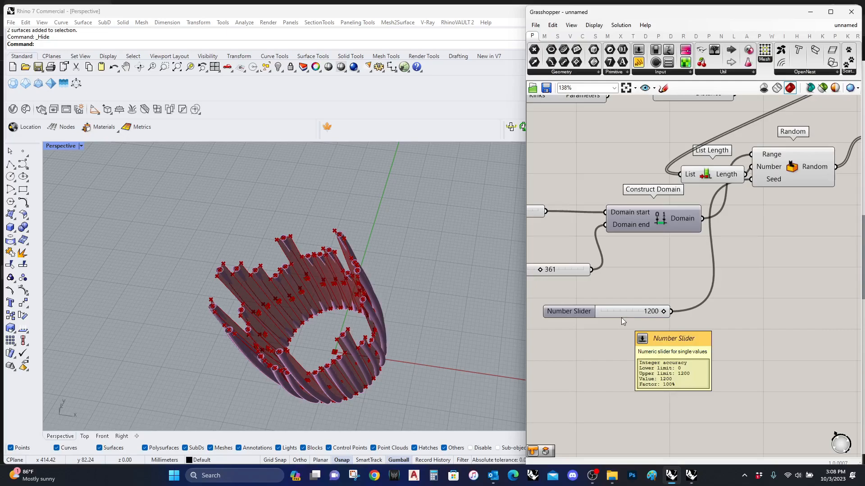
Move the Param Viewer attached to the End Points output higher on the canvas and stretch it to list all its branches
{"action": "scroll", "coordinate": [780, 359], "scroll_direction": "up", "scroll_amount": 4}
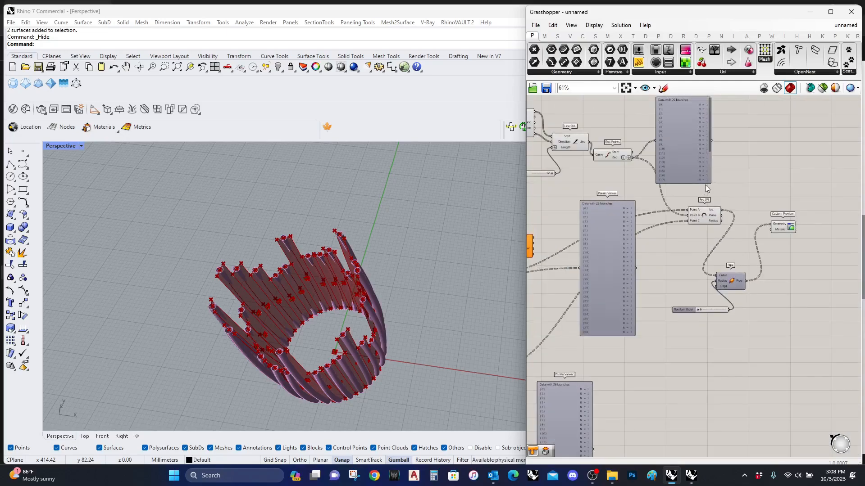
{"action": "right_click_drag", "start_coordinate": [704, 184], "coordinate": [745, 295]}
{"action": "scroll", "coordinate": [738, 275], "scroll_direction": "up", "scroll_amount": 4}
{"action": "left_click", "coordinate": [731, 253]}
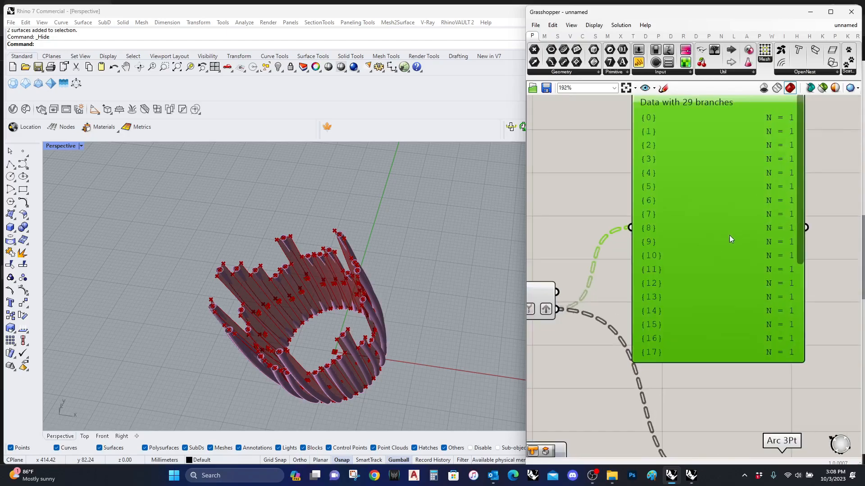
{"action": "scroll", "coordinate": [692, 244], "scroll_direction": "up", "scroll_amount": 2}
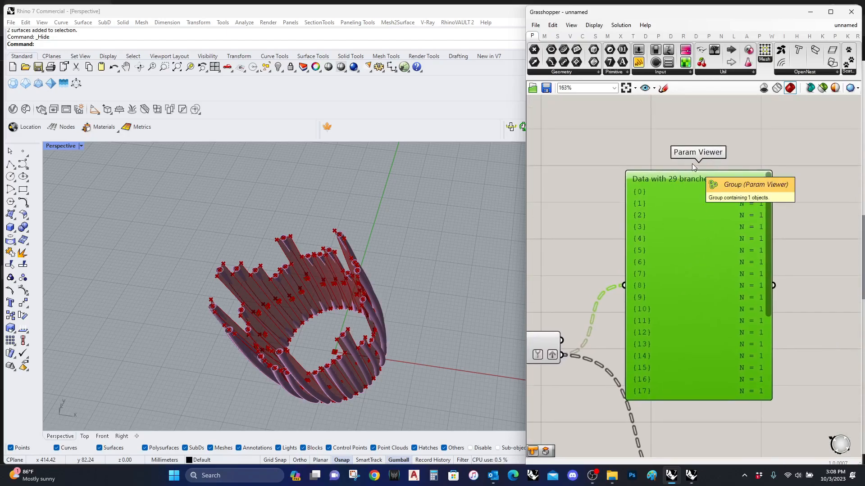
{"action": "left_click_drag", "start_coordinate": [698, 401], "coordinate": [698, 458]}
{"action": "right_click_drag", "start_coordinate": [691, 367], "coordinate": [686, 290]}
{"action": "left_click_drag", "start_coordinate": [695, 307], "coordinate": [725, 242]}
{"action": "left_click_drag", "start_coordinate": [701, 320], "coordinate": [712, 386]}
Examine the branch paths and item counts in the End Points Param Viewer and the point inputs of the Arc 3Pt component
{"action": "scroll", "coordinate": [711, 385], "scroll_direction": "down", "scroll_amount": 4}
{"action": "scroll", "coordinate": [744, 204], "scroll_direction": "up", "scroll_amount": 5}
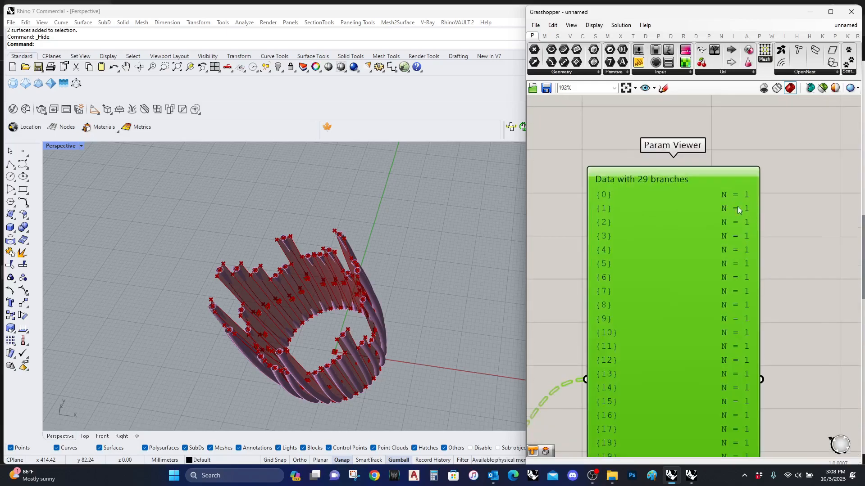
{"action": "scroll", "coordinate": [829, 266], "scroll_direction": "down", "scroll_amount": 2}
{"action": "scroll", "coordinate": [712, 315], "scroll_direction": "down", "scroll_amount": 6}
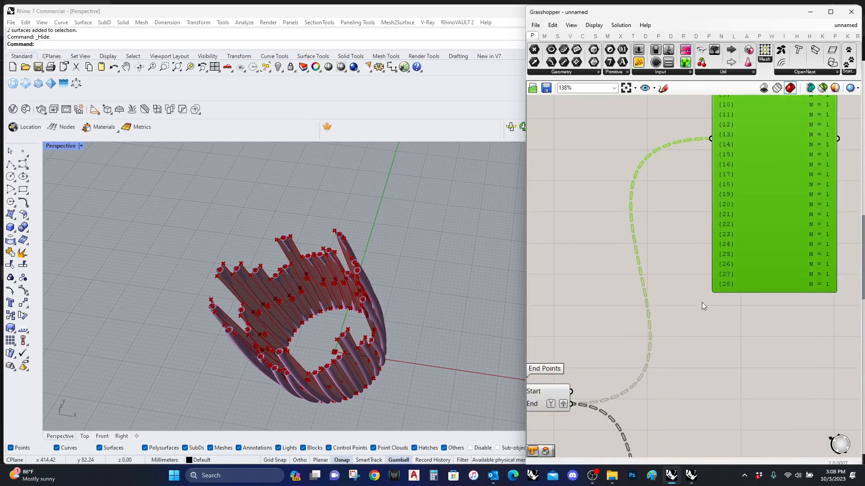
{"action": "right_click_drag", "start_coordinate": [797, 306], "coordinate": [663, 293]}
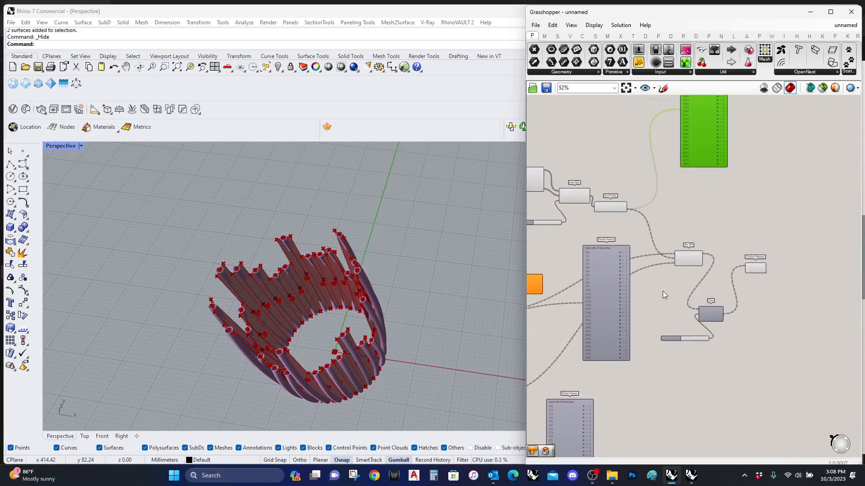
{"action": "scroll", "coordinate": [689, 255], "scroll_direction": "up", "scroll_amount": 7}
{"action": "scroll", "coordinate": [671, 289], "scroll_direction": "down", "scroll_amount": 2}
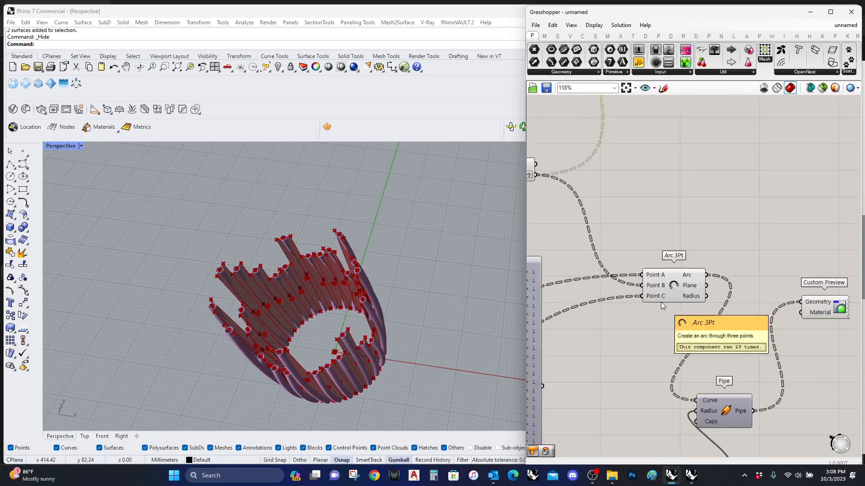